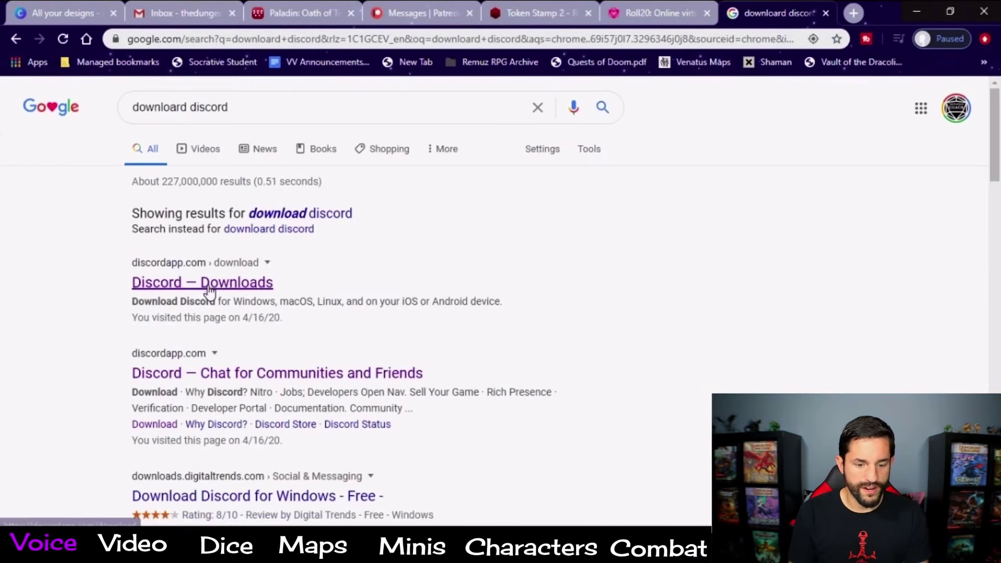
Open the official Discord Downloads page from the search results
click(206, 292)
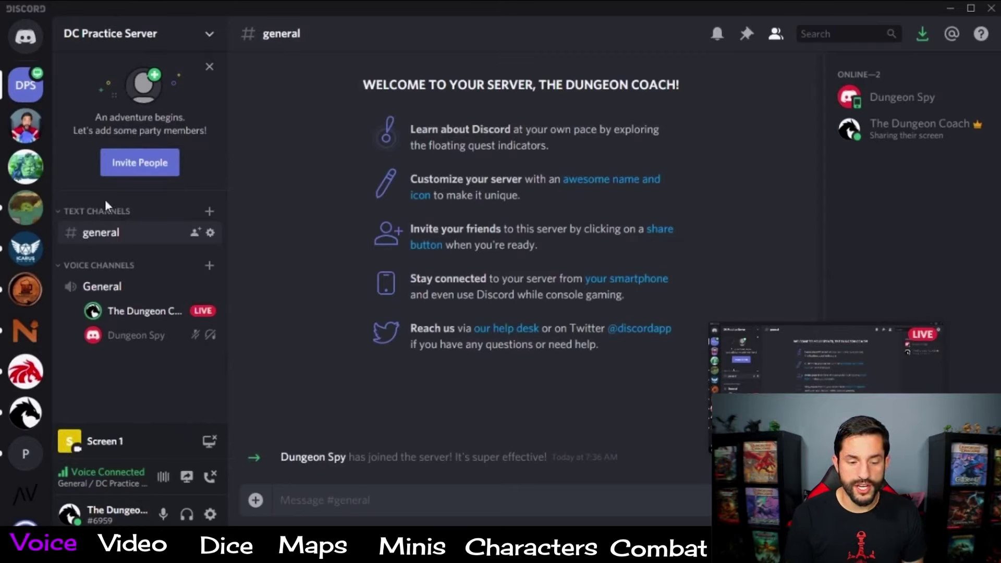
In Discord, open an invite for the General voice channel of DC Practice Server
mouse_move(203, 323)
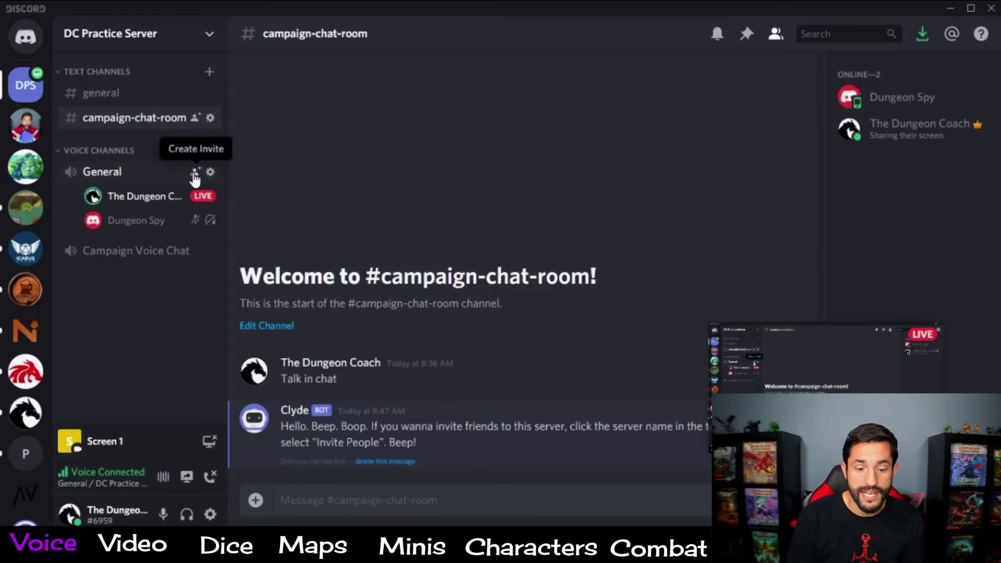
click(195, 174)
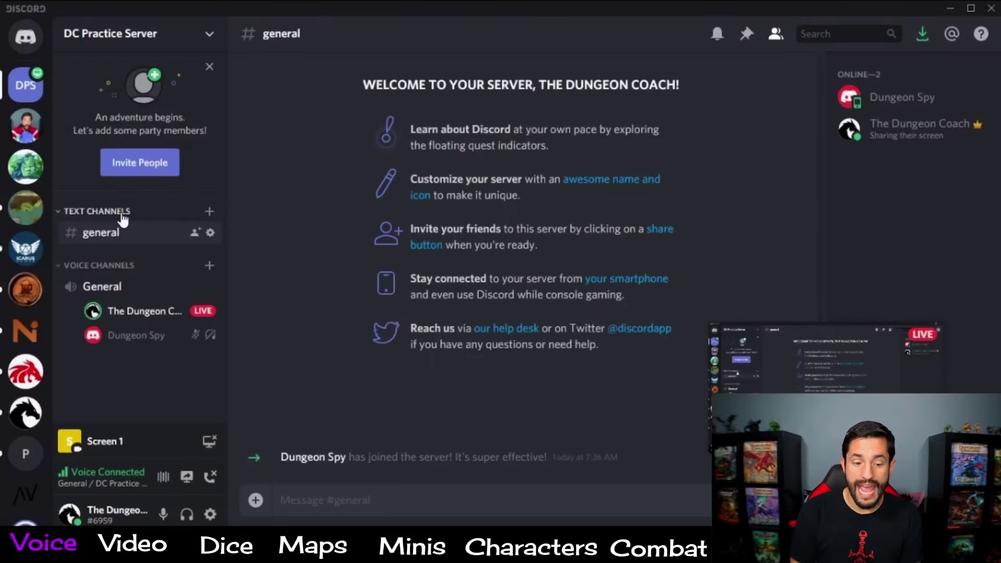
Create a text channel named campaign-chat-room under Text Channels and open it
click(211, 213)
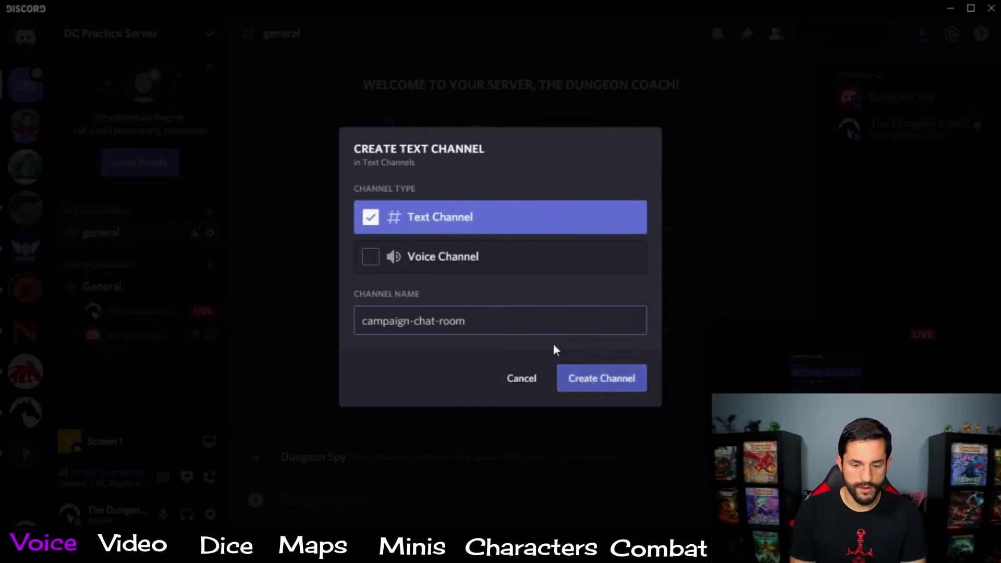
click(571, 371)
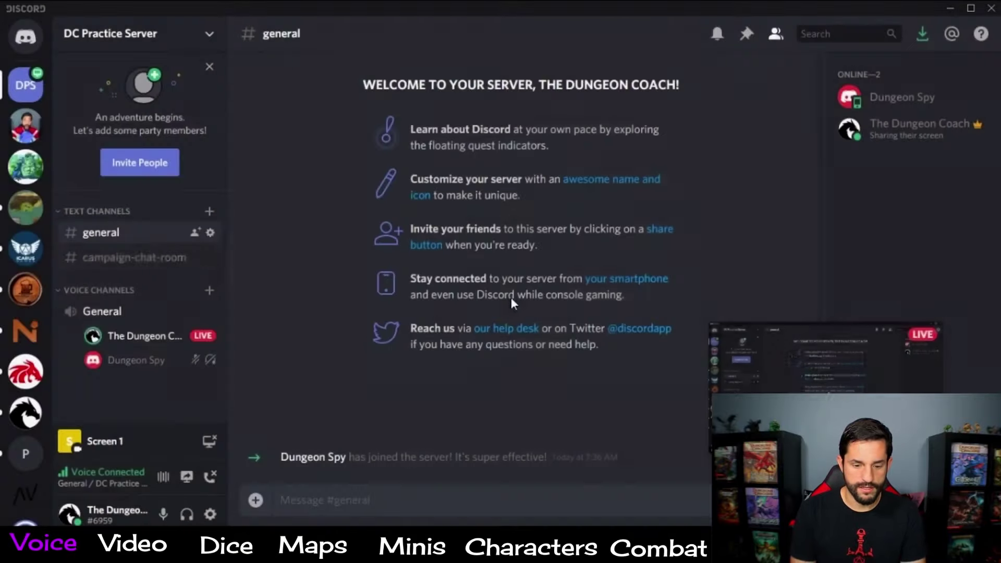
click(113, 264)
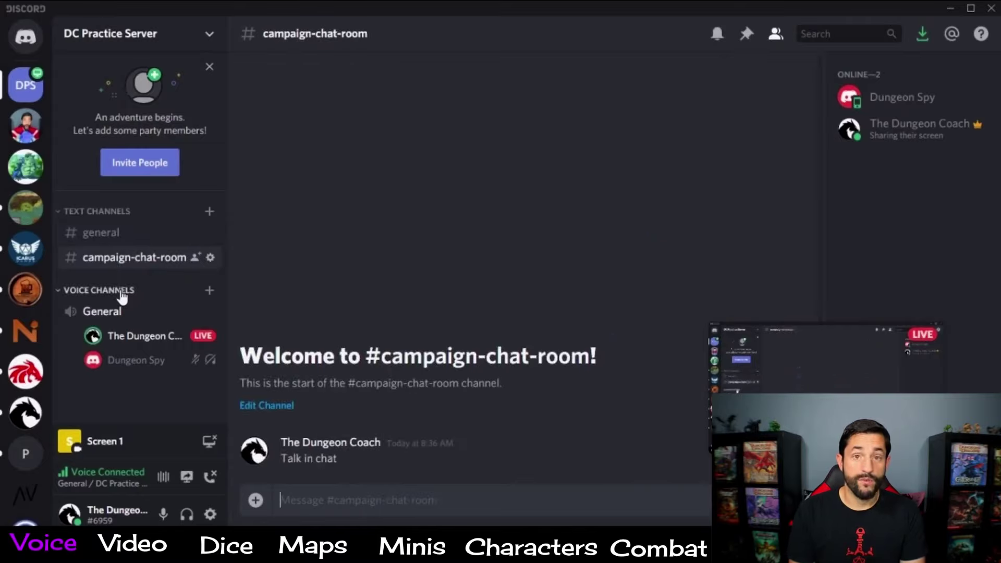
Create a voice channel named Campaign Voice Chat under Voice Channels
click(209, 290)
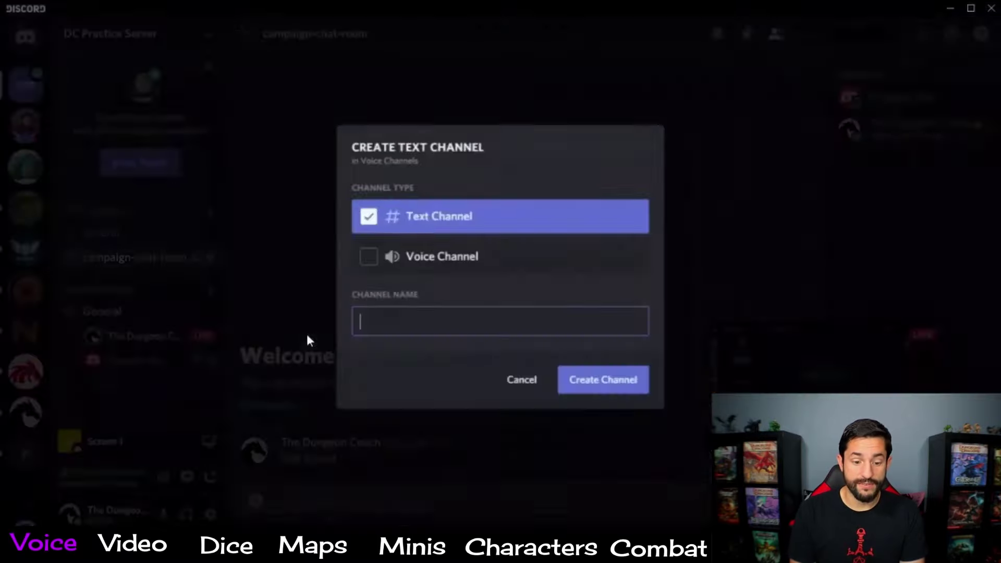
click(427, 261)
text(Campaign Voice Chat)
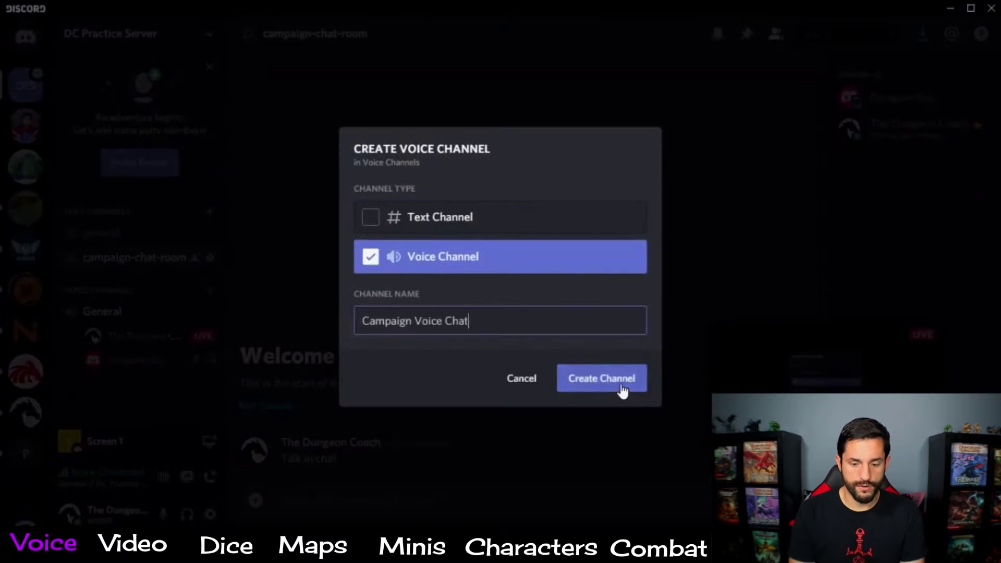
click(620, 385)
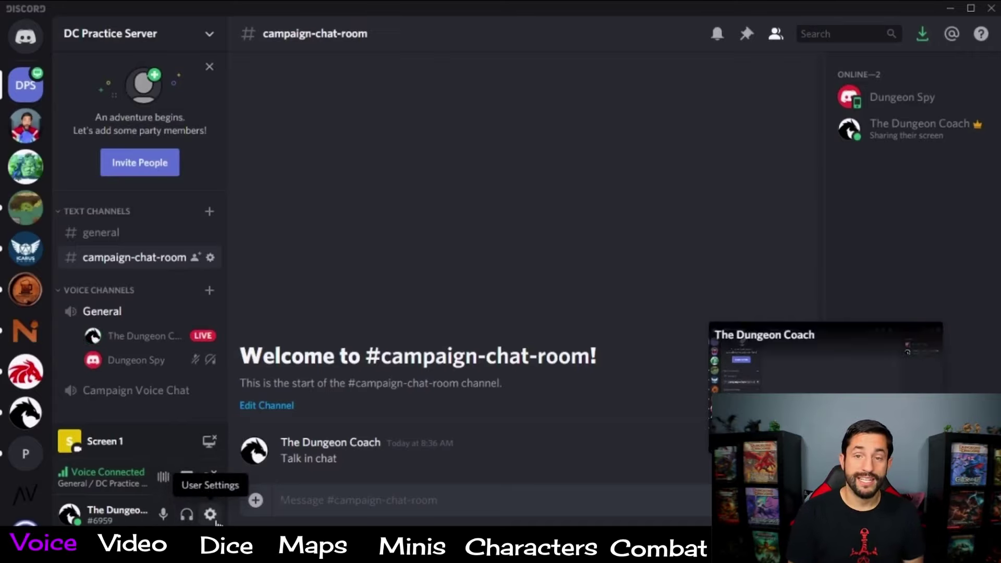
In the Voice & Video user settings, set the input mode to Push to Talk with Q as its shortcut
click(210, 515)
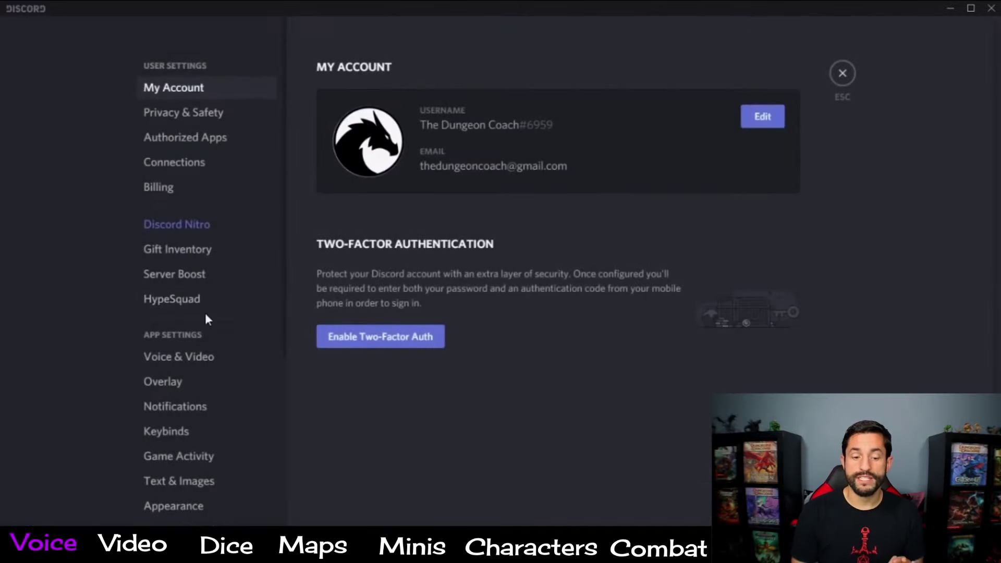
click(177, 358)
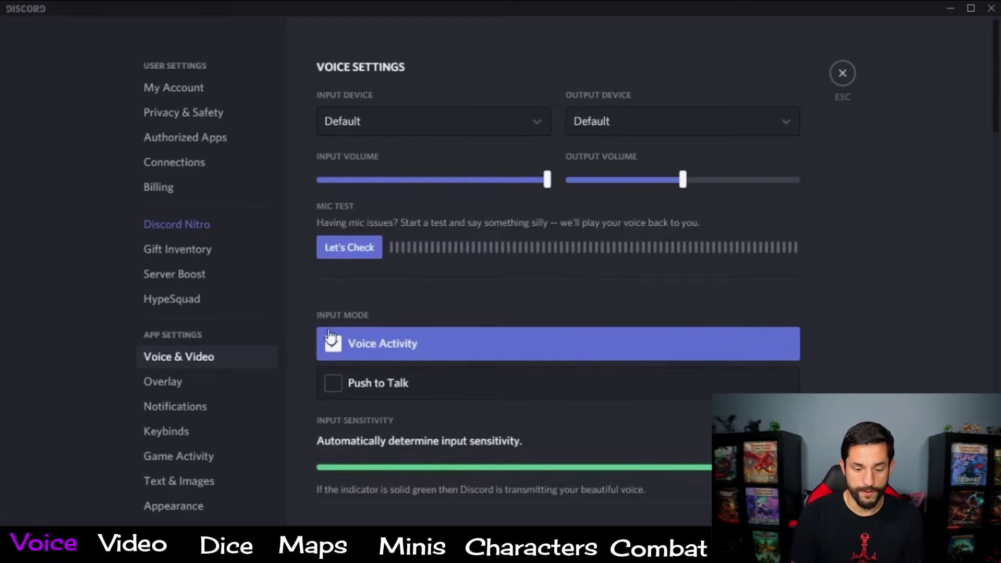
scroll(327, 345, down, 2)
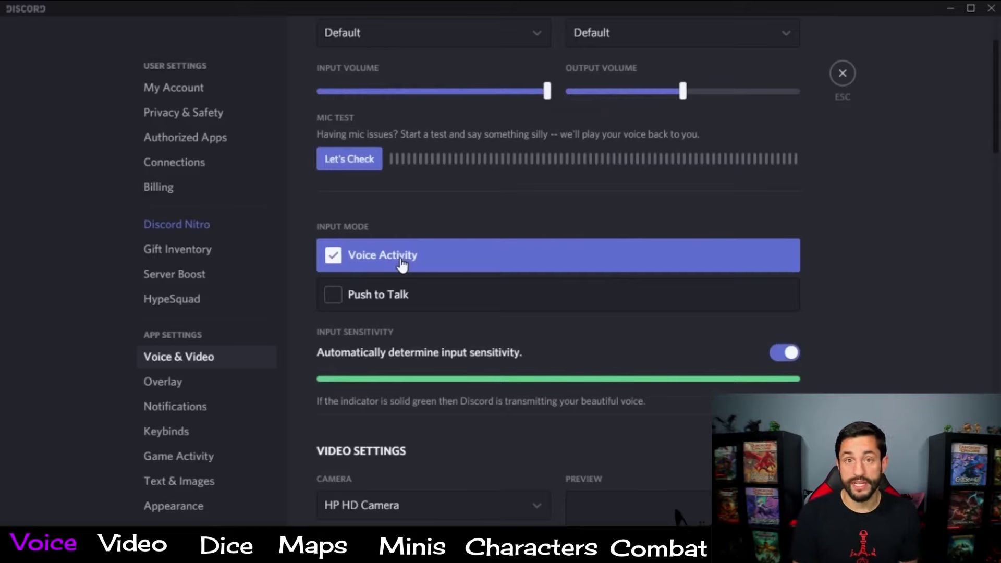
click(387, 298)
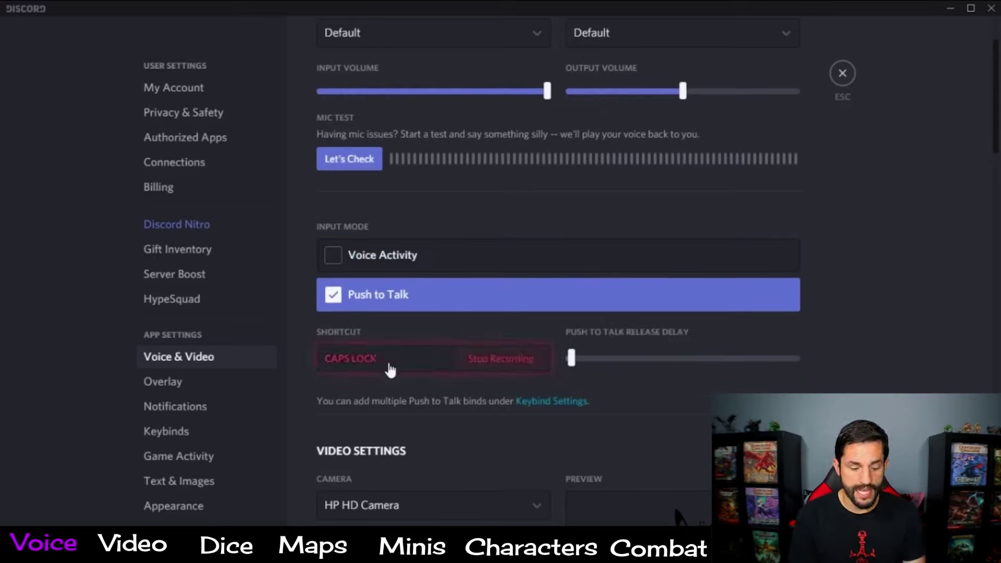
click(492, 367)
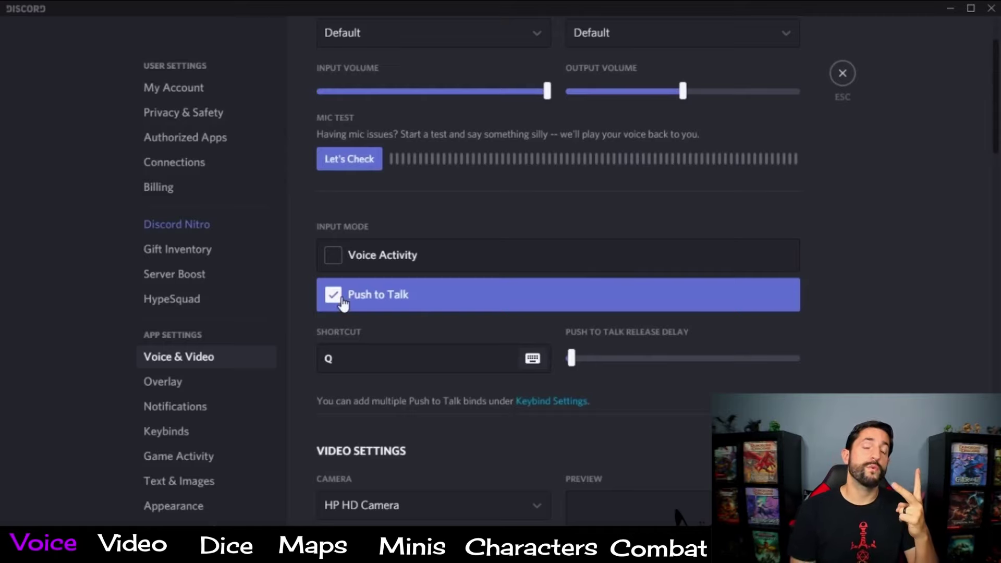
Set the input mode to Voice Activity, turn off automatic input sensitivity and set the sensitivity threshold to -35 dB
click(338, 260)
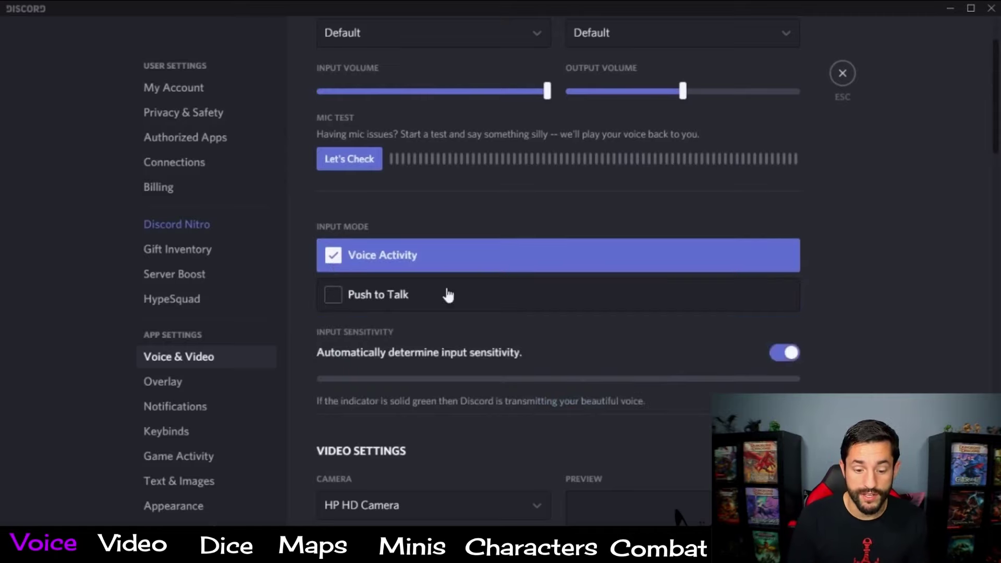
click(787, 354)
mouse_move(369, 377)
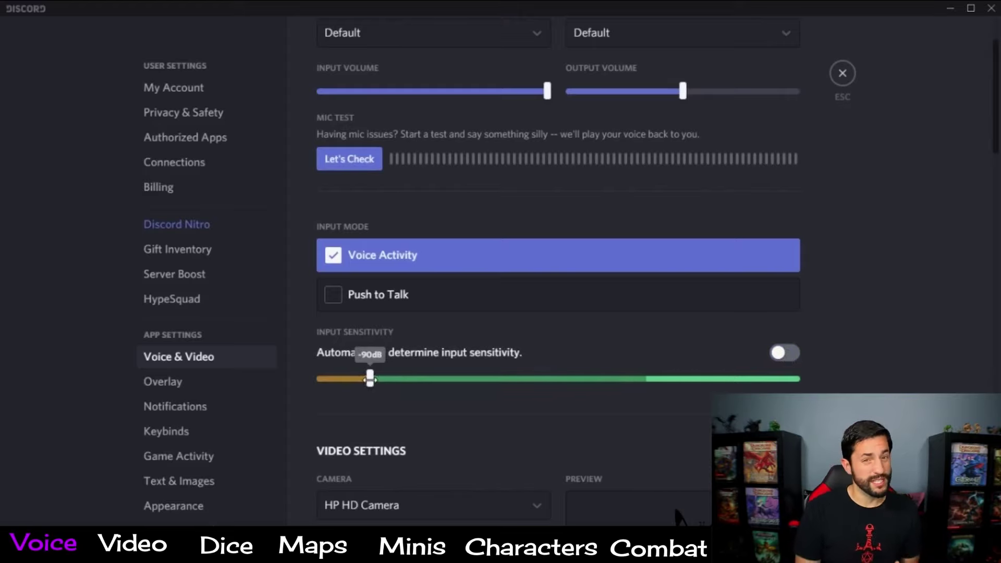
drag(369, 379, 631, 377)
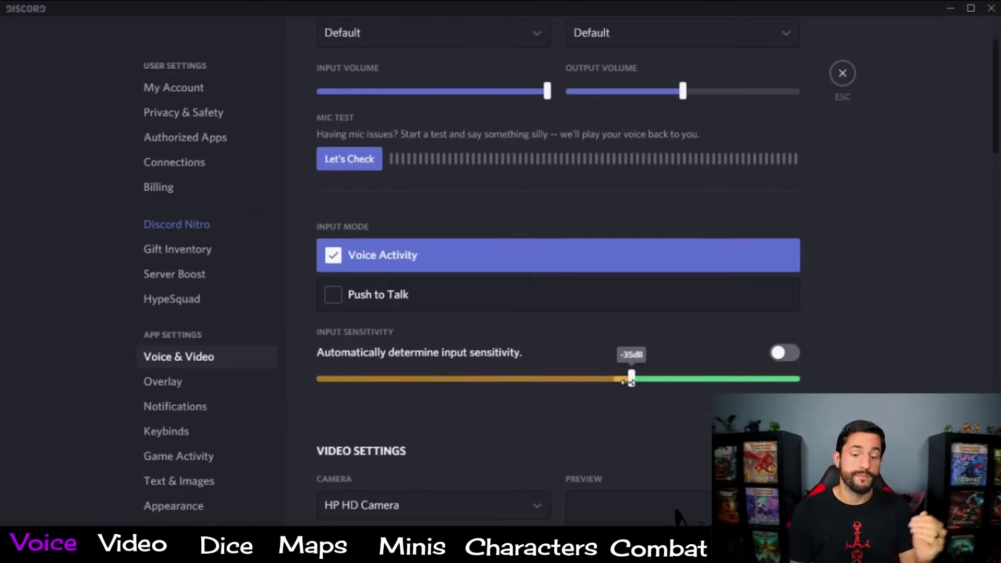
Switch the input mode to Push to Talk and back to Voice Activity
click(333, 296)
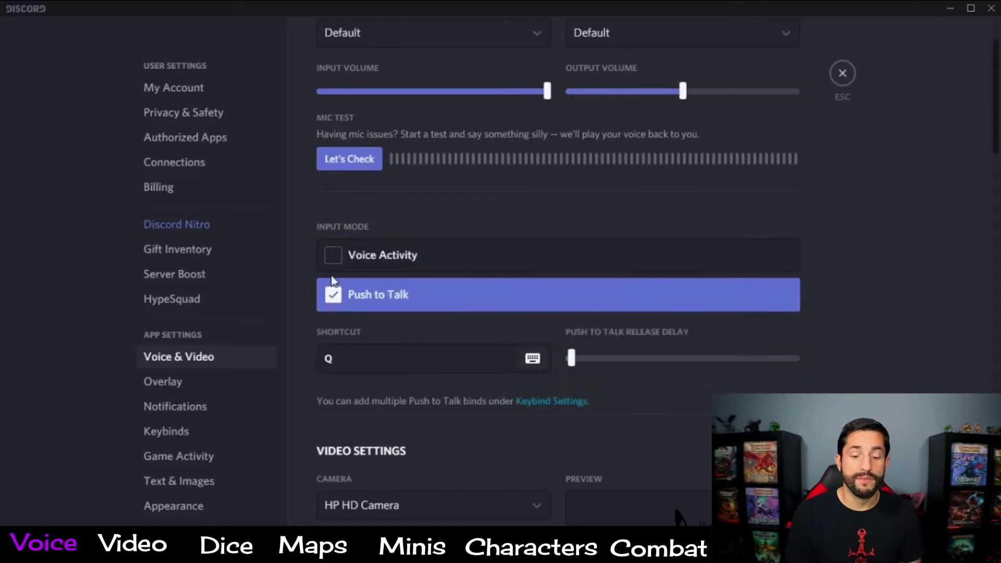
click(335, 276)
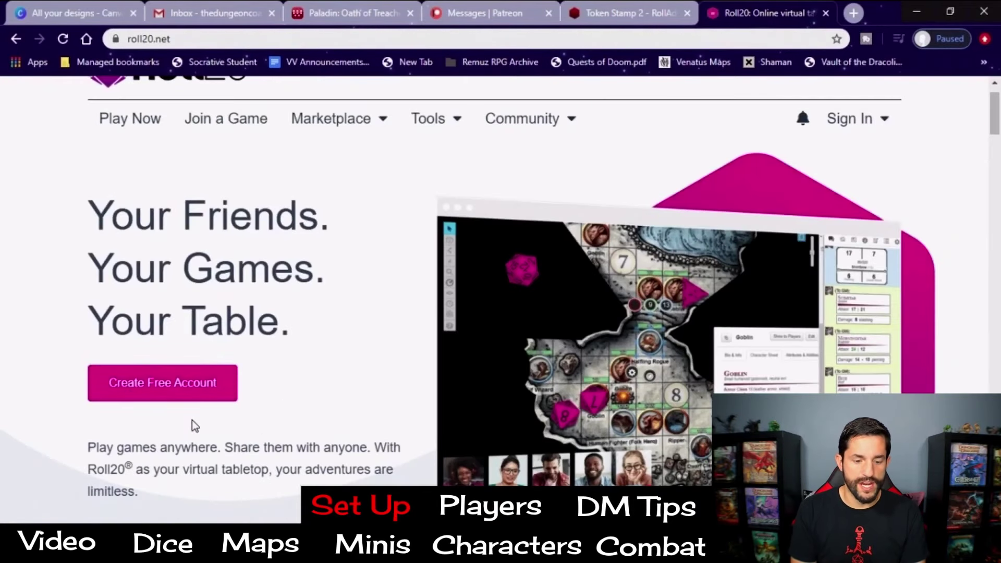
On the Roll20 website, register a free account, filling in the first and last name and submitting the form
click(159, 398)
text(Dungeon)
key(Tab)
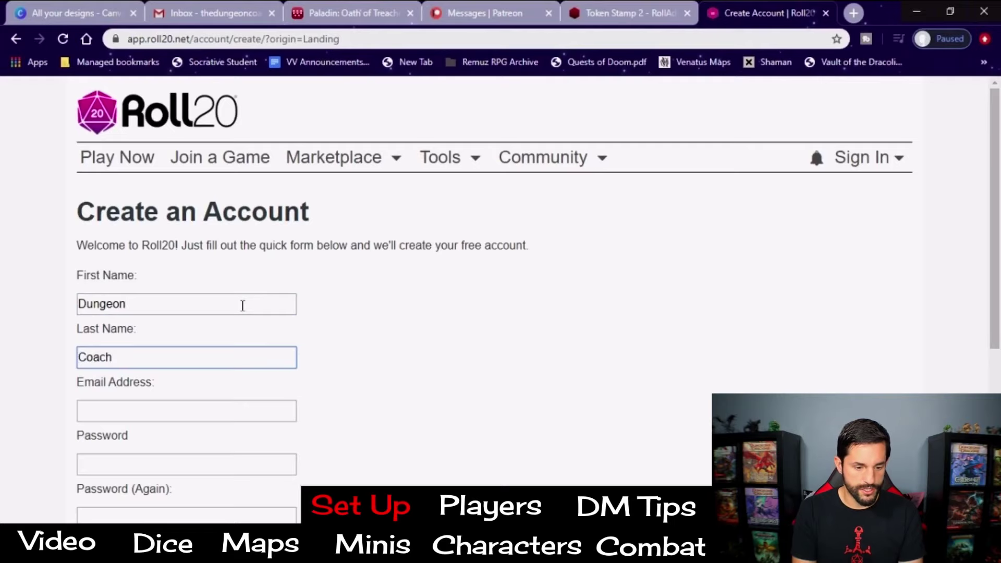
scroll(240, 365, down, 3)
key(Tab)
click(143, 494)
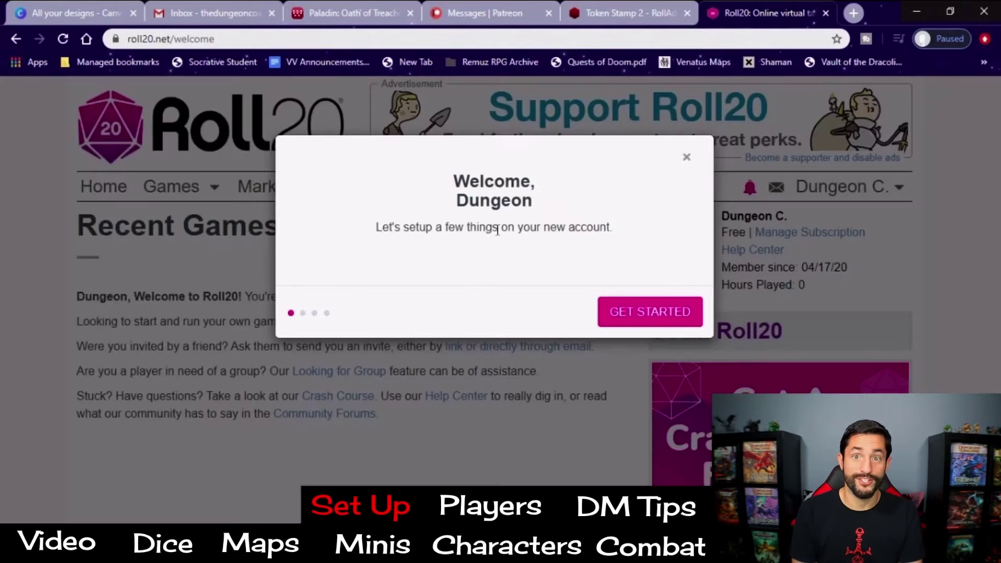
Complete the new account's welcome setup, changing the display name to show the full last name instead of its initial
click(652, 316)
click(672, 315)
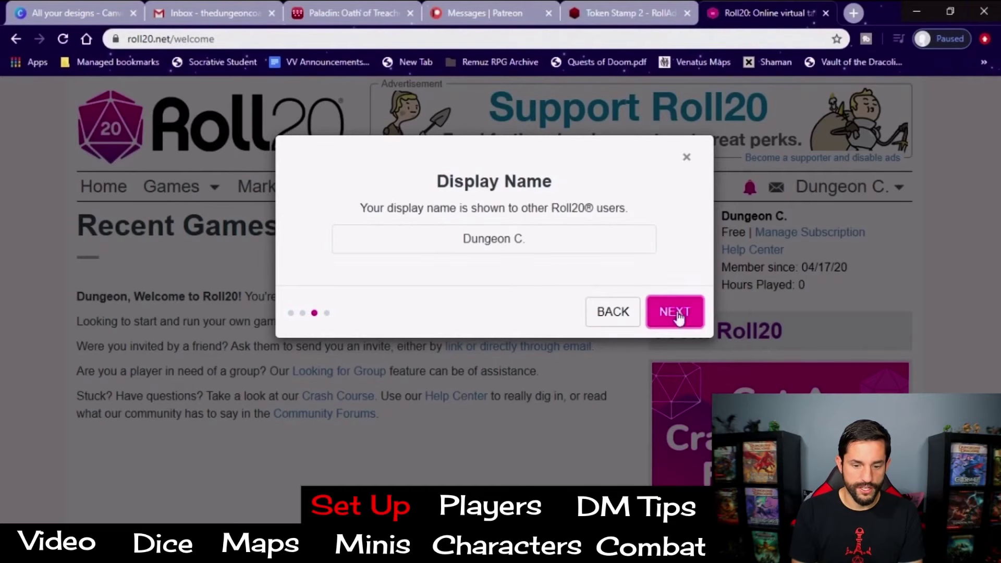
click(535, 245)
key(BackSpace)
text(oach)
click(651, 322)
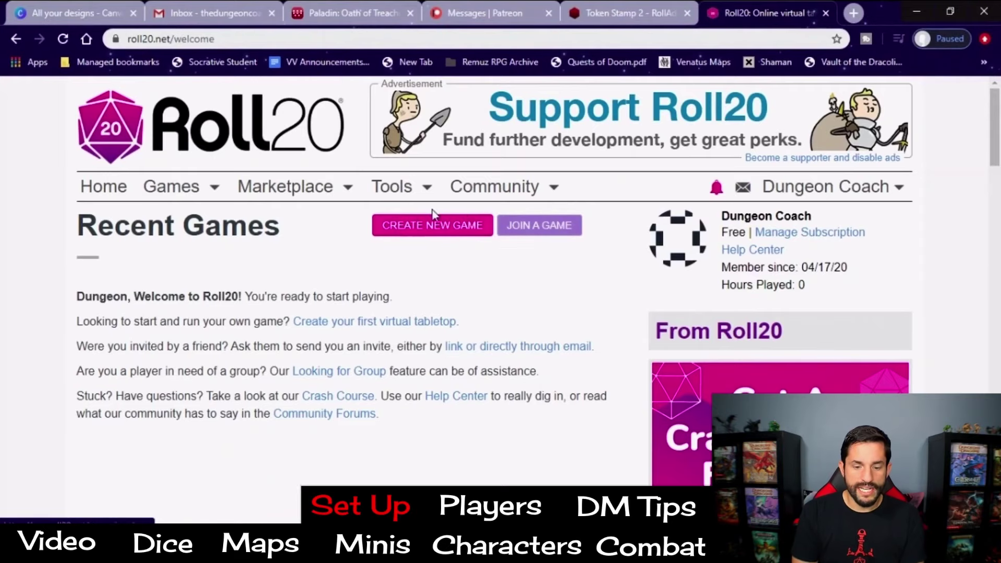
Start a new virtual tabletop game and name it Dungonea
click(409, 320)
click(172, 375)
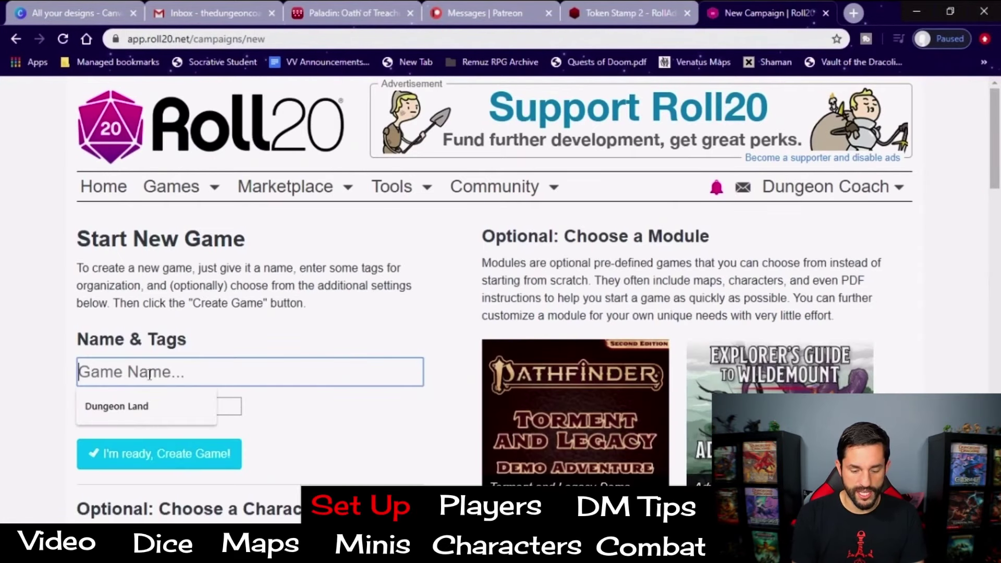
text(Dungonea)
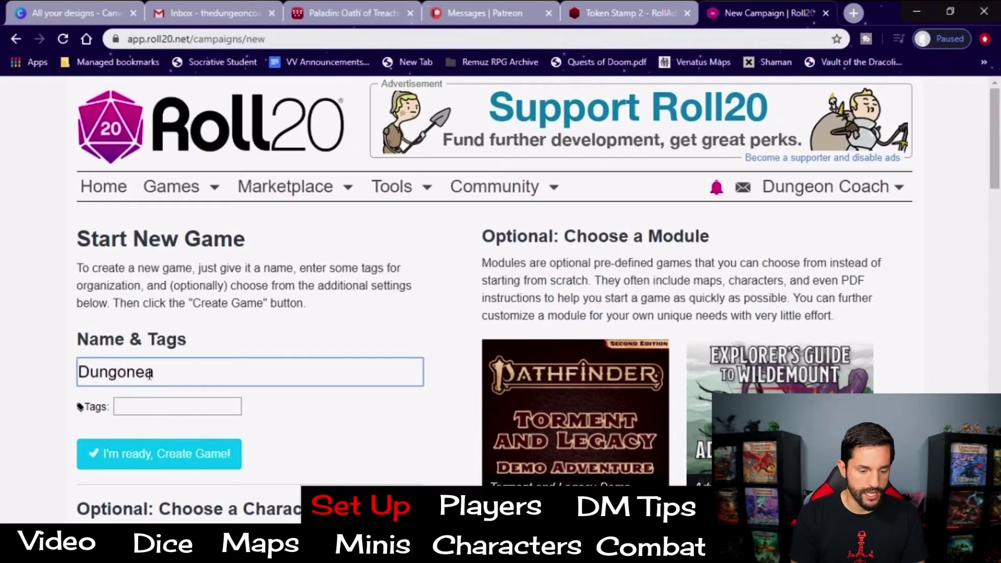
Choose D&D 5E by Roll20 as the character sheet template and create the game
scroll(156, 365, down, 2)
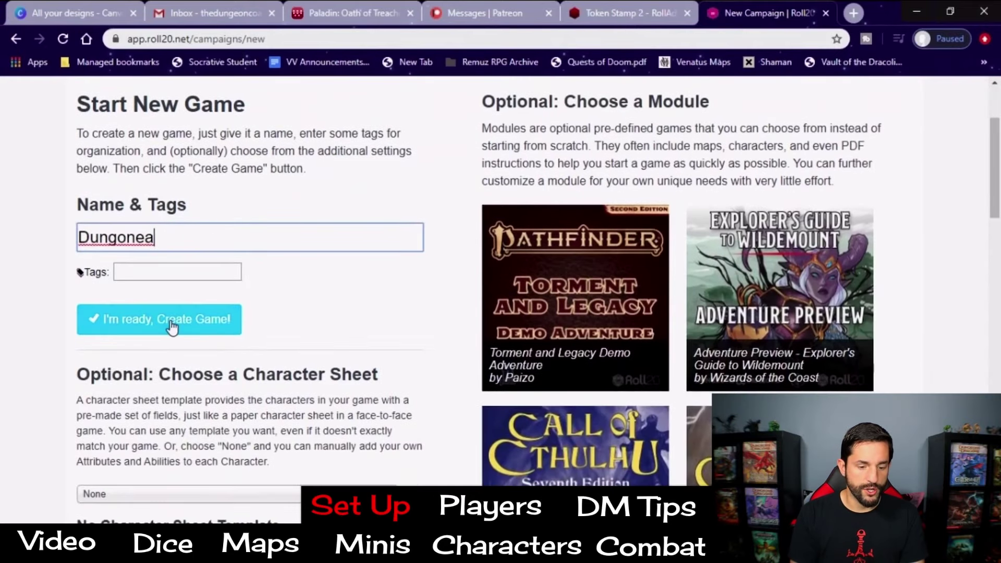
scroll(251, 386, down, 1)
click(278, 412)
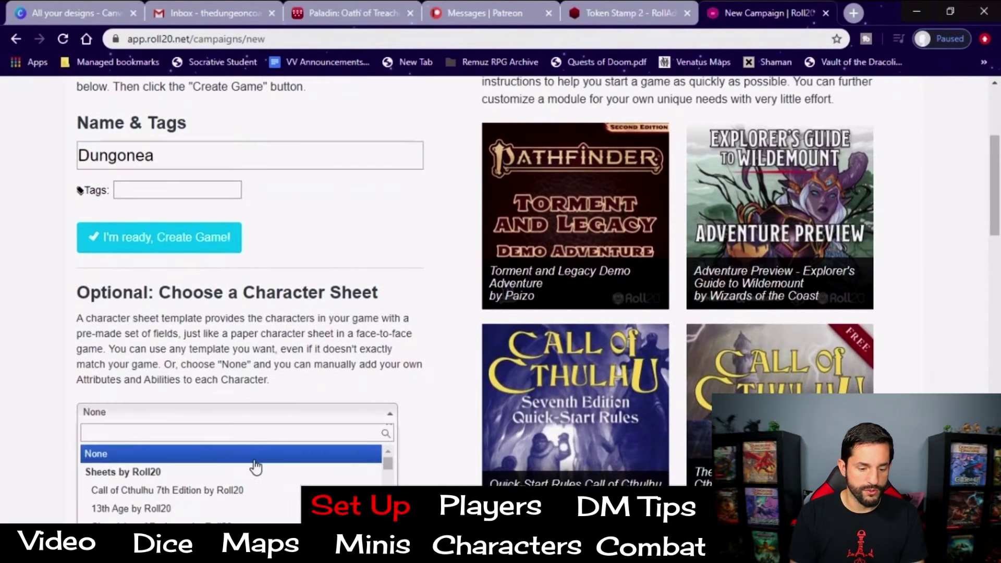
scroll(255, 466, down, 3)
scroll(326, 366, down, 2)
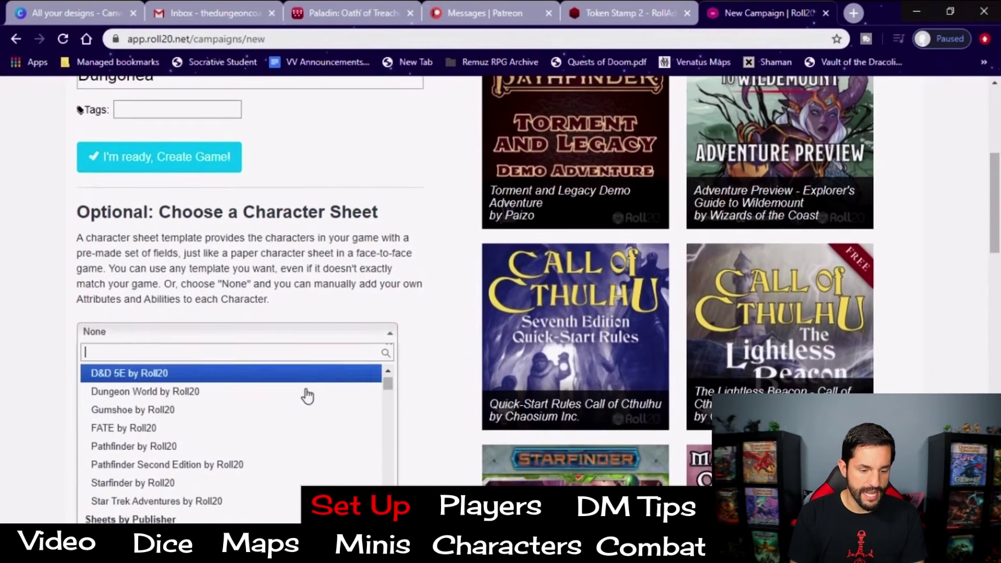
click(150, 381)
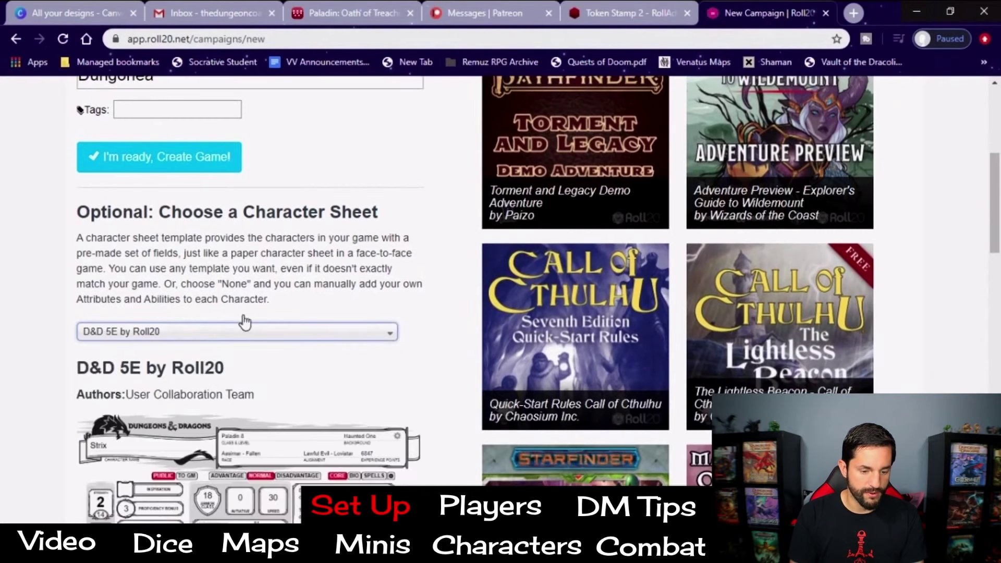
scroll(290, 274, up, 3)
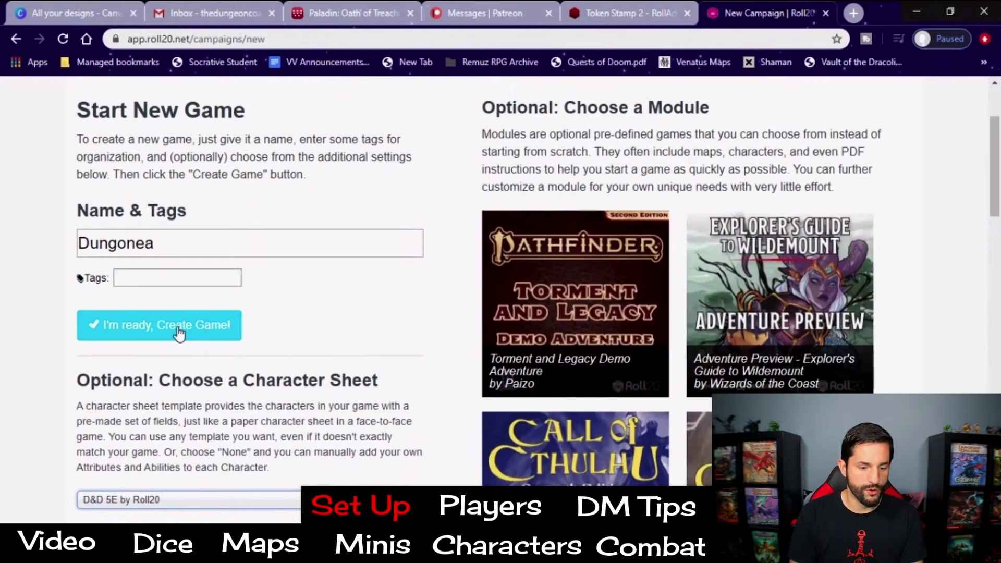
click(184, 326)
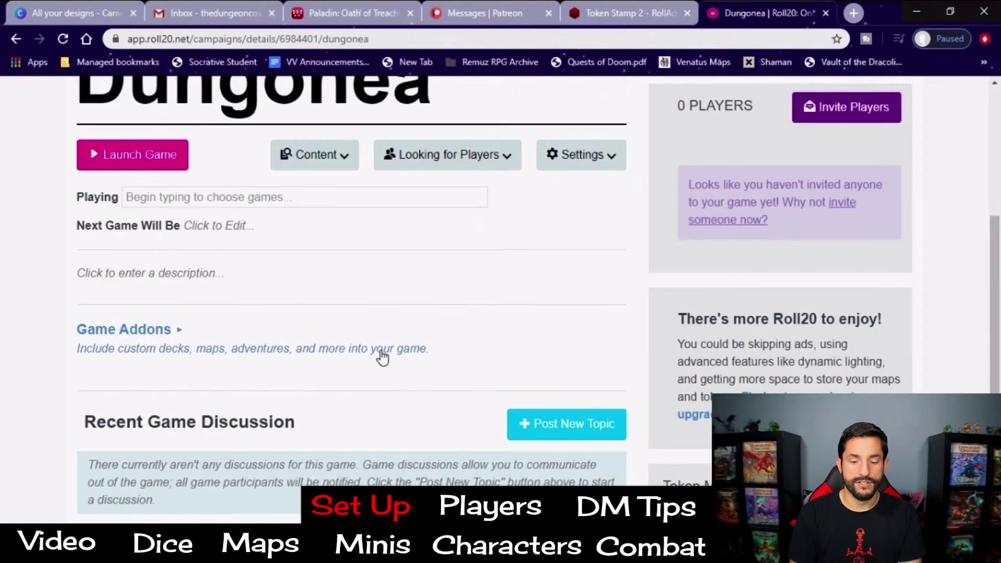
Open the Dungonea game's settings and allow players to import their own characters
scroll(381, 354, up, 1)
click(613, 219)
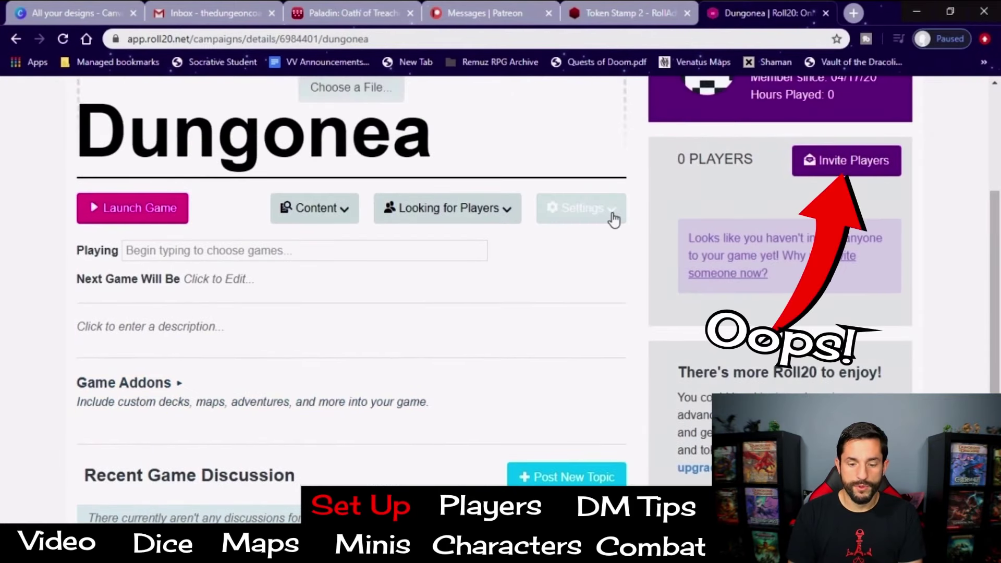
click(611, 217)
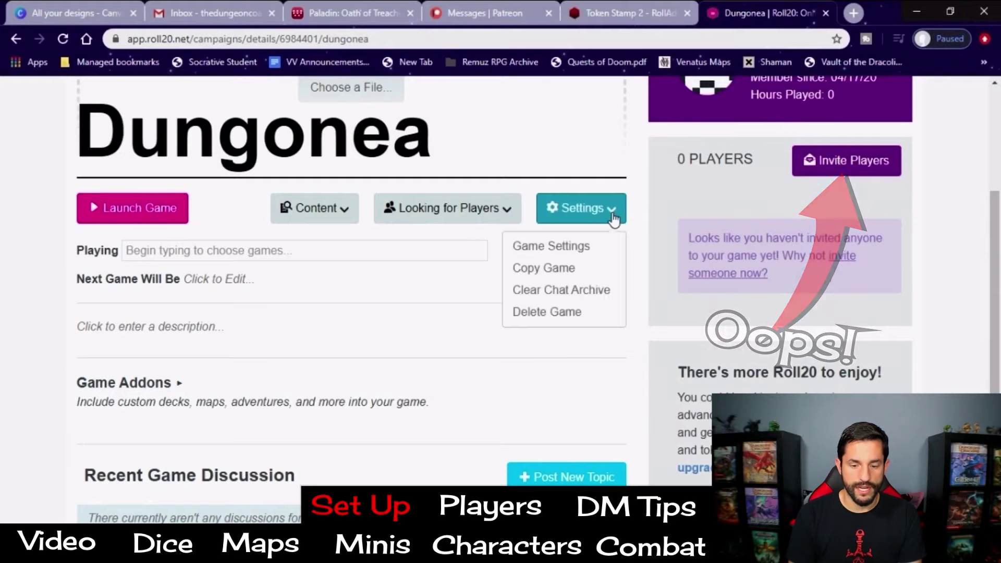
click(573, 247)
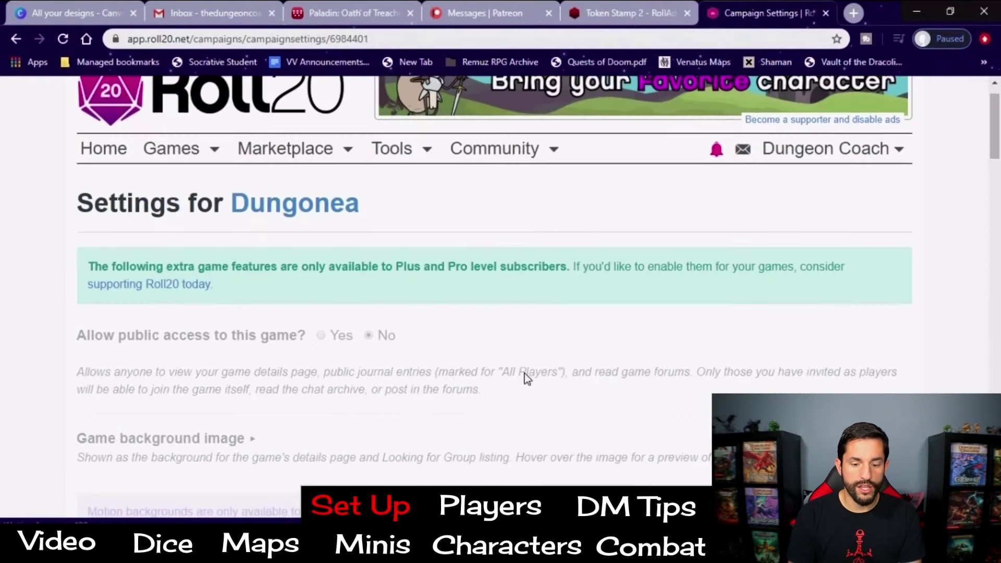
scroll(526, 380, down, 1)
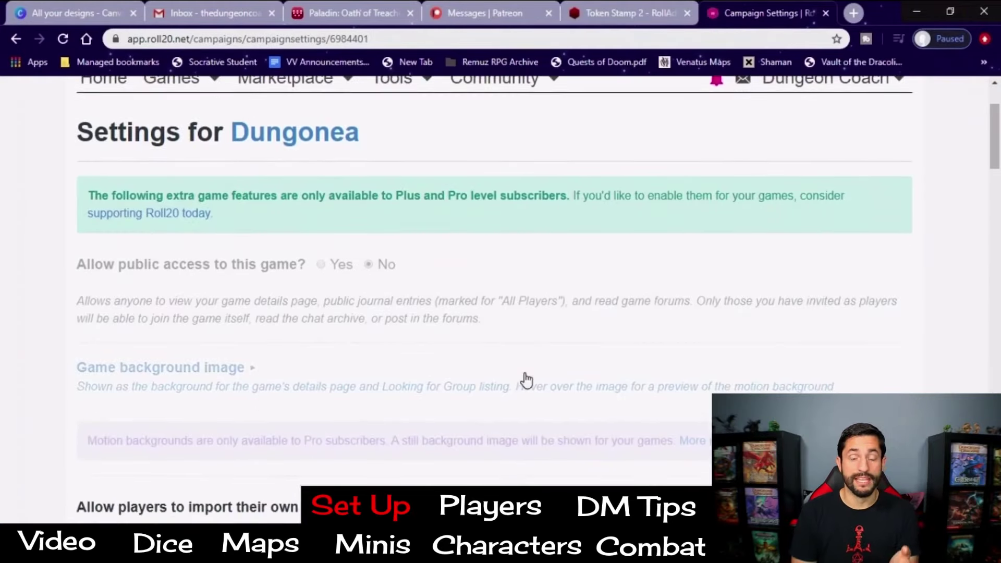
scroll(526, 380, down, 3)
scroll(526, 379, down, 1)
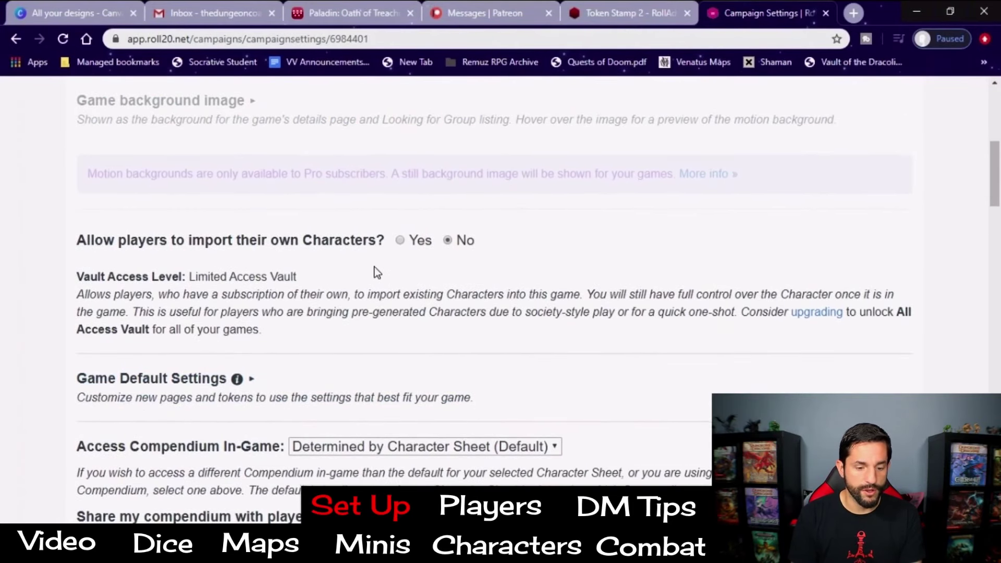
scroll(243, 312, down, 3)
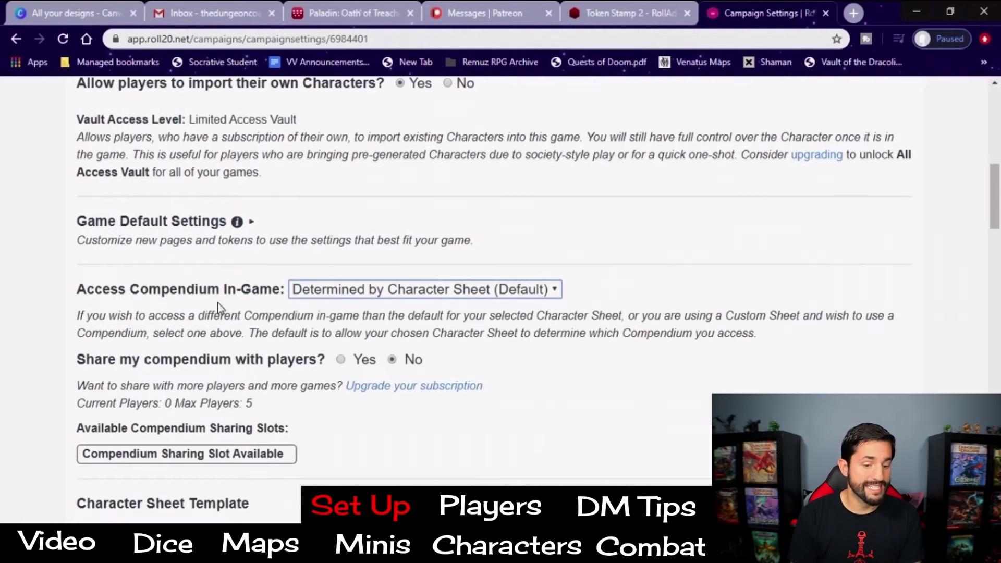
Set the in-game compendium to D&D 5th Edition and share the compendium with players
click(493, 291)
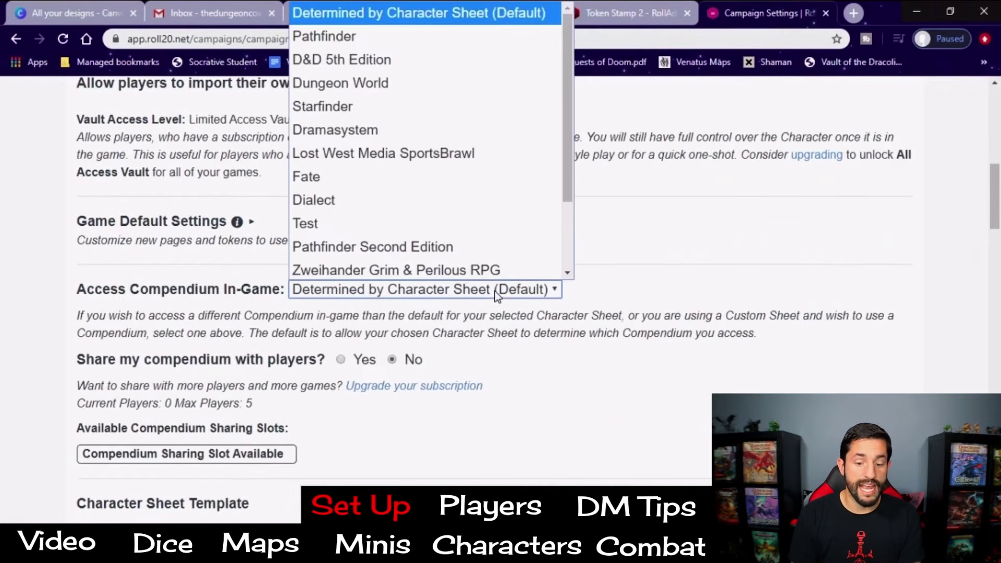
click(384, 59)
scroll(412, 302, down, 3)
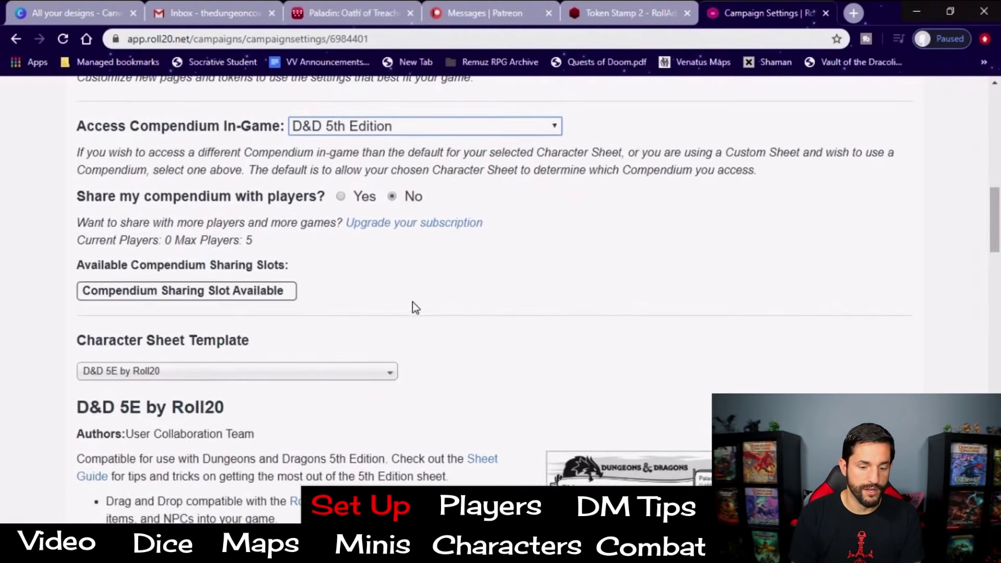
click(341, 196)
In the default sheet settings, set Roll Queries to Advantage Toggle and Auto Damage Roll to Auto Roll Damage & Crit
scroll(455, 271, down, 6)
scroll(429, 359, down, 3)
scroll(428, 359, down, 2)
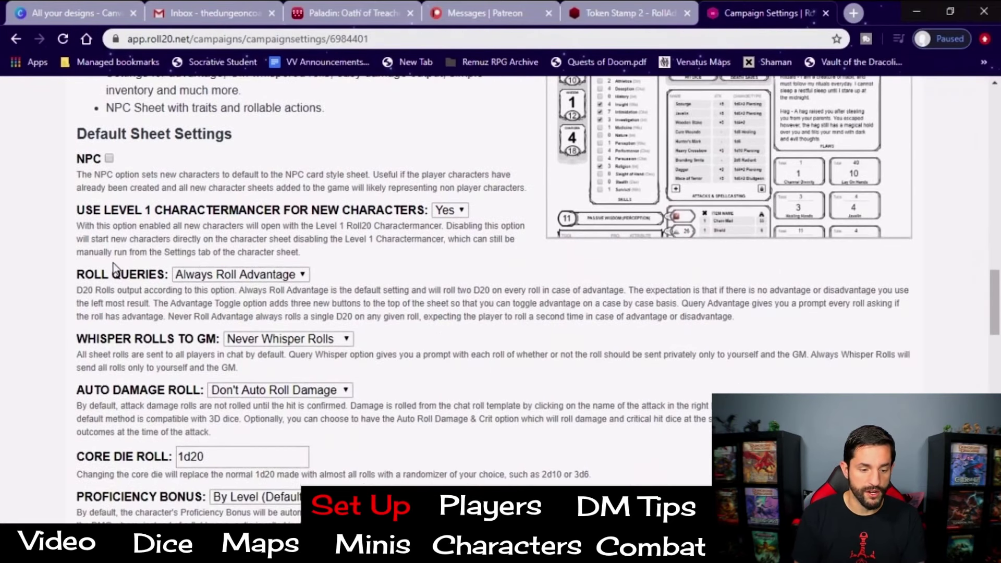
click(242, 273)
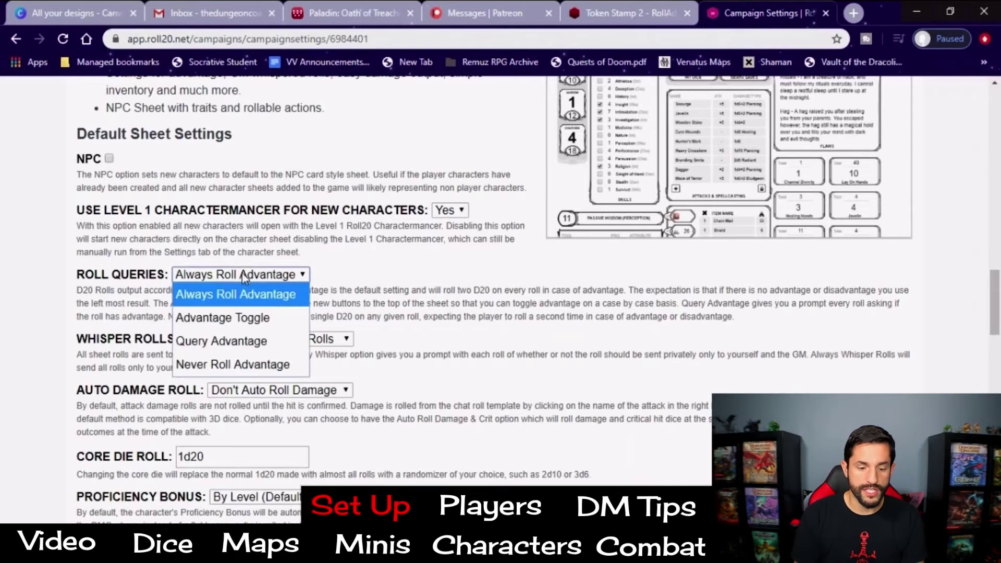
click(243, 319)
scroll(500, 293, down, 3)
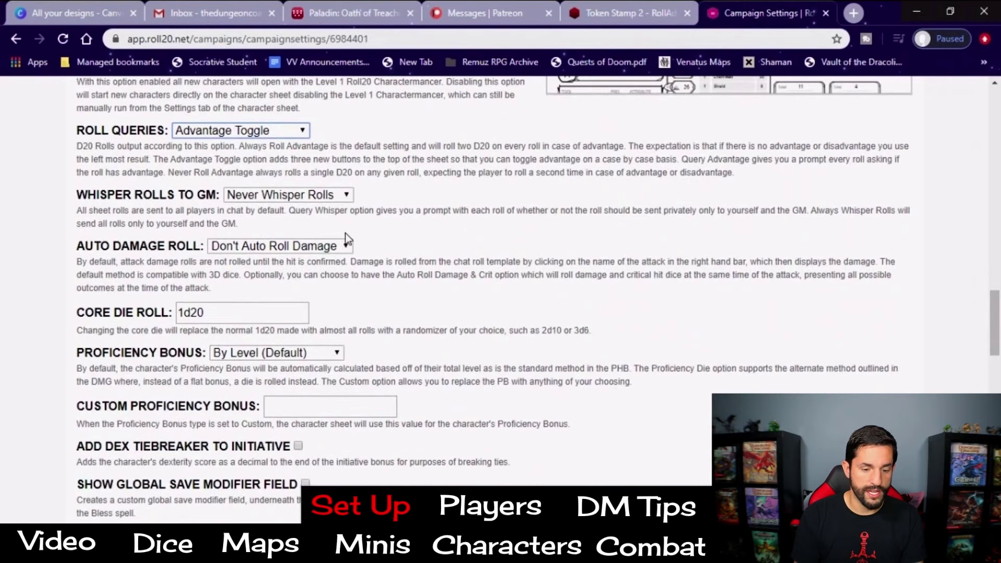
click(337, 246)
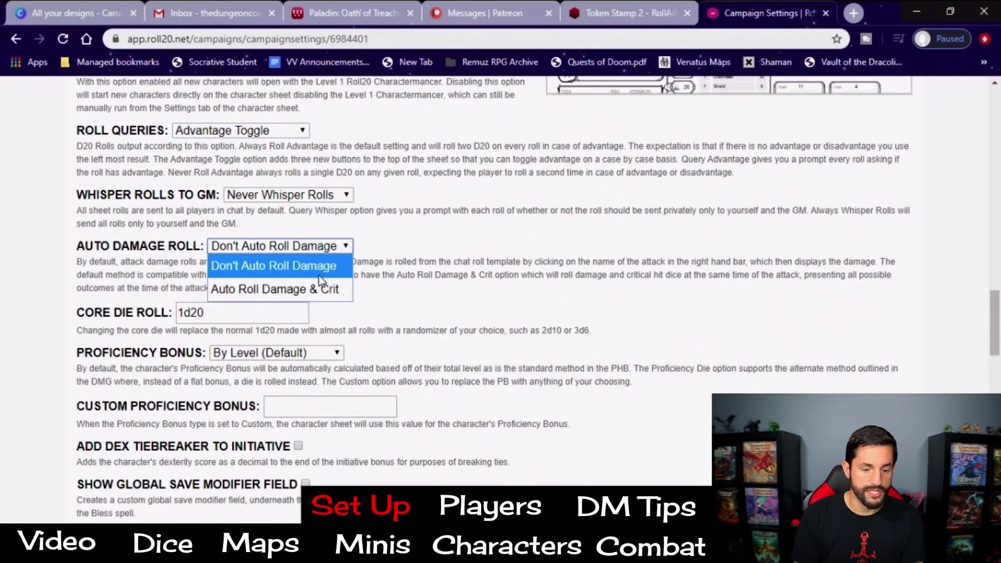
click(327, 288)
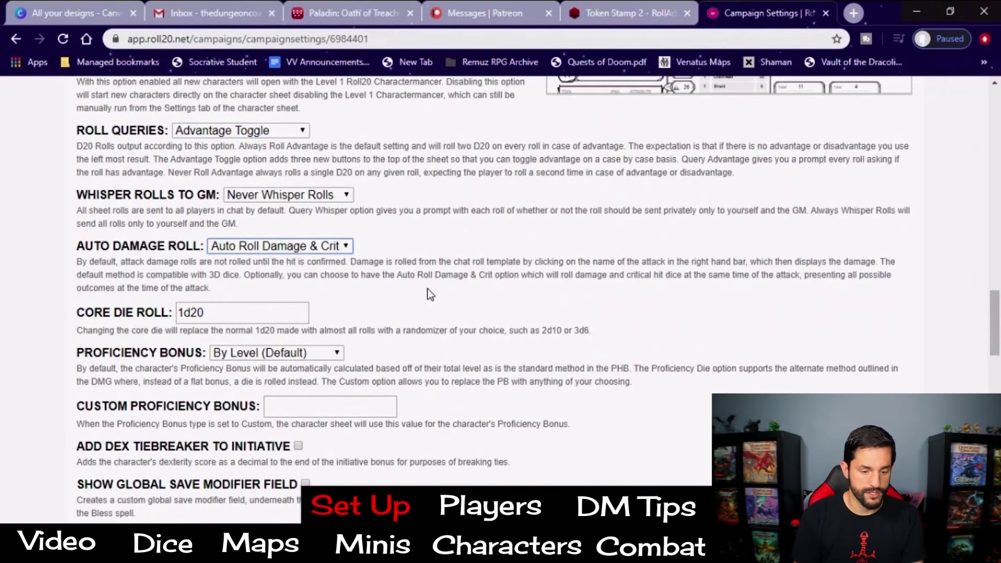
Save the changes to the game settings
scroll(431, 295, down, 1)
scroll(430, 294, down, 5)
scroll(431, 294, down, 18)
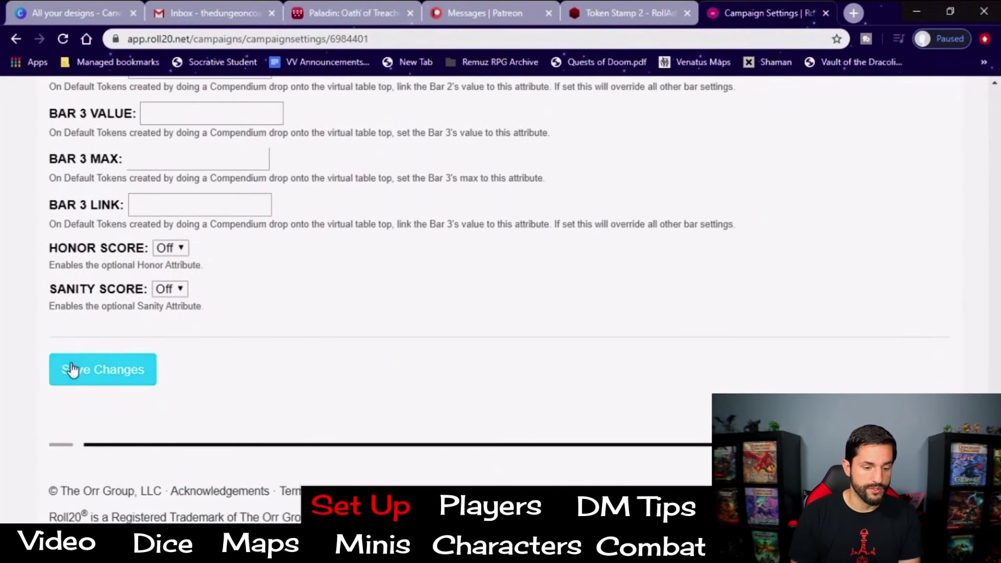
click(73, 369)
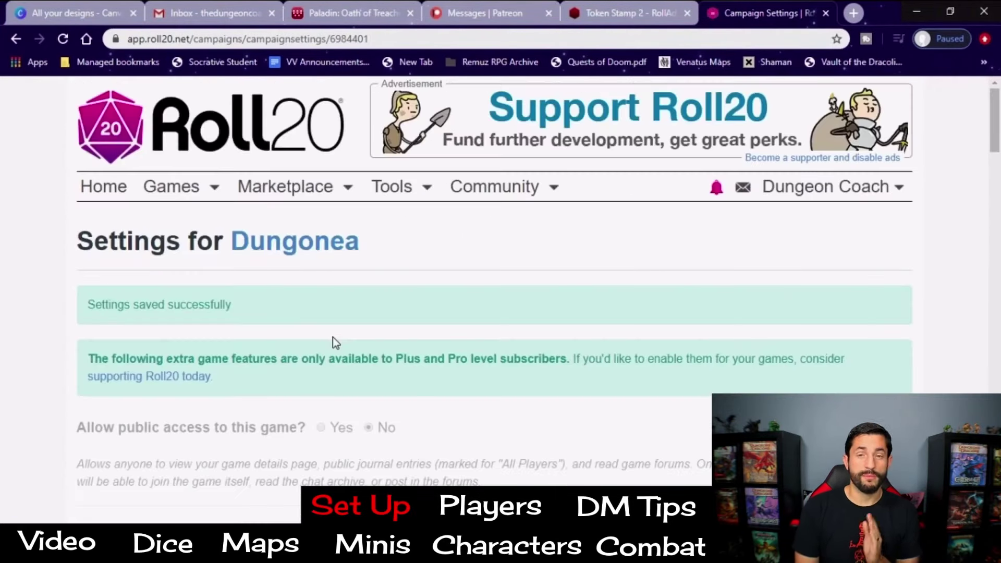
Go to the Dungonea game's details page and launch the game
click(179, 196)
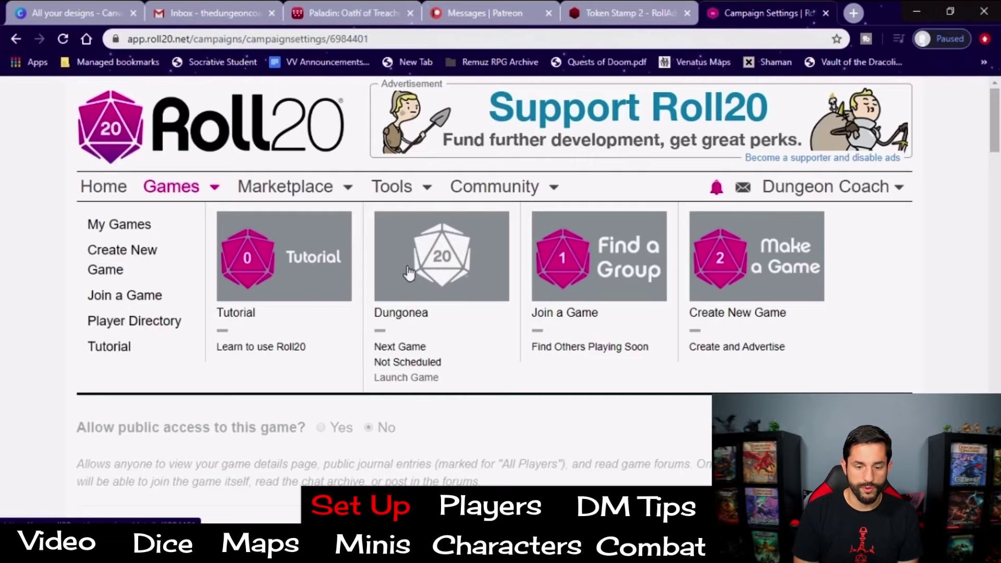
click(405, 316)
click(152, 349)
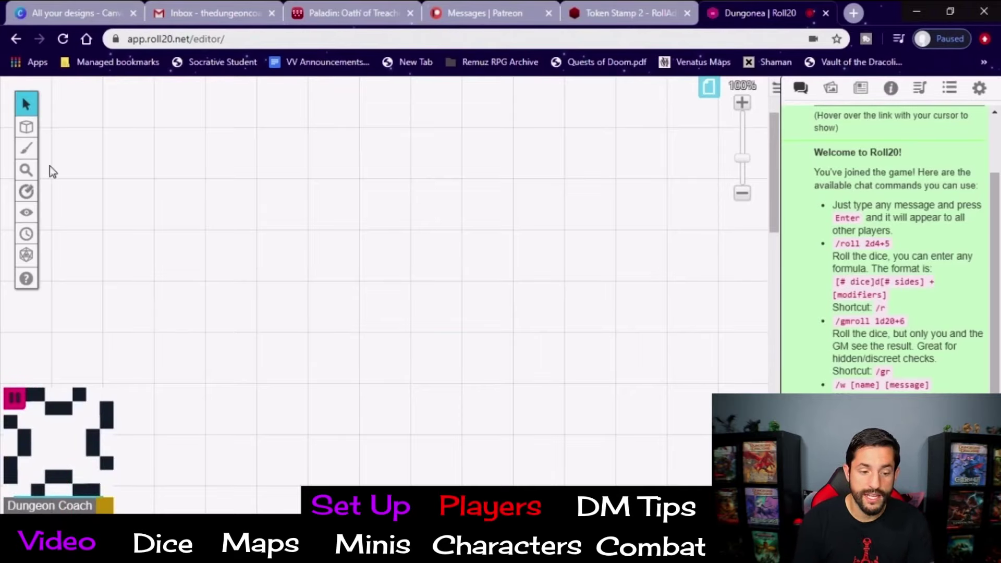
Try a freehand S-shaped line across the blank map and undo it
mouse_move(31, 160)
click(78, 146)
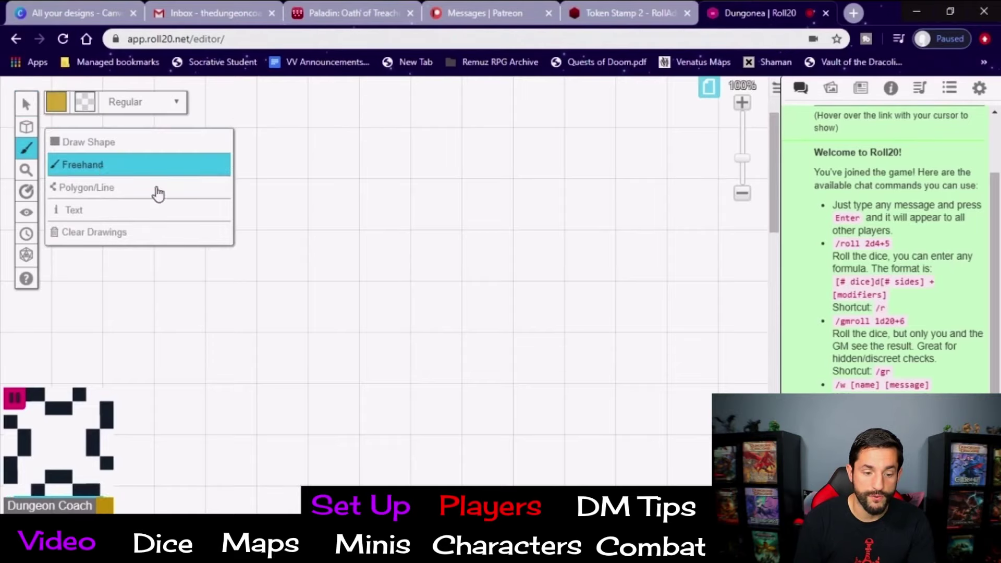
drag(459, 196, 140, 273)
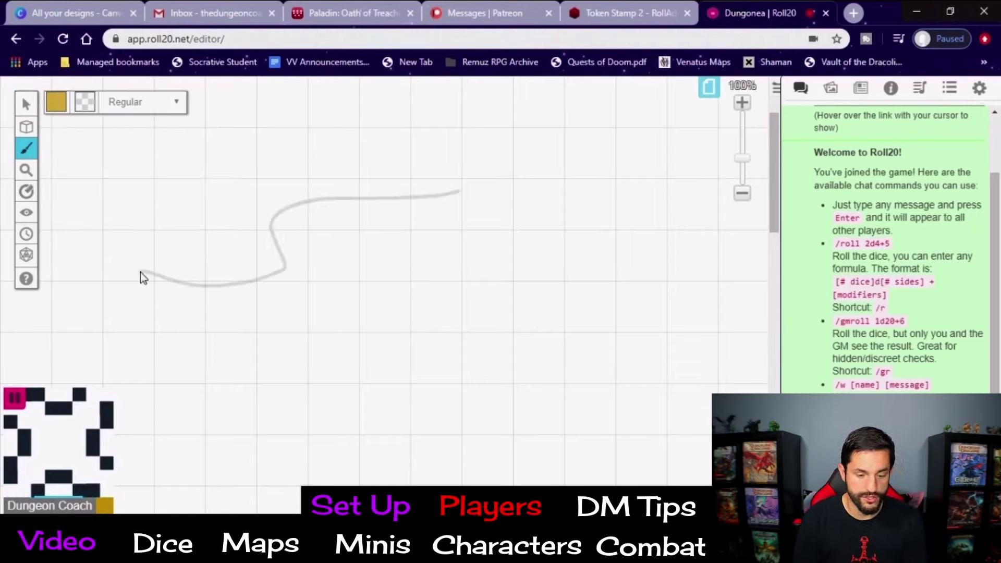
key(ctrl+z)
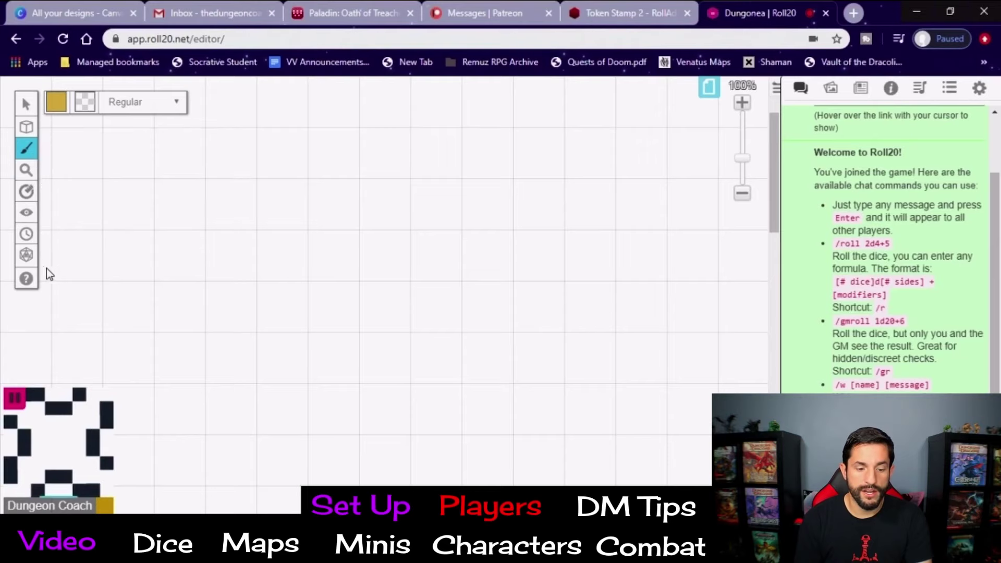
Roll a d4 in the Dice Roller, collapse, restore and close that dialog, and roll a d20 from the quick dice list
click(27, 261)
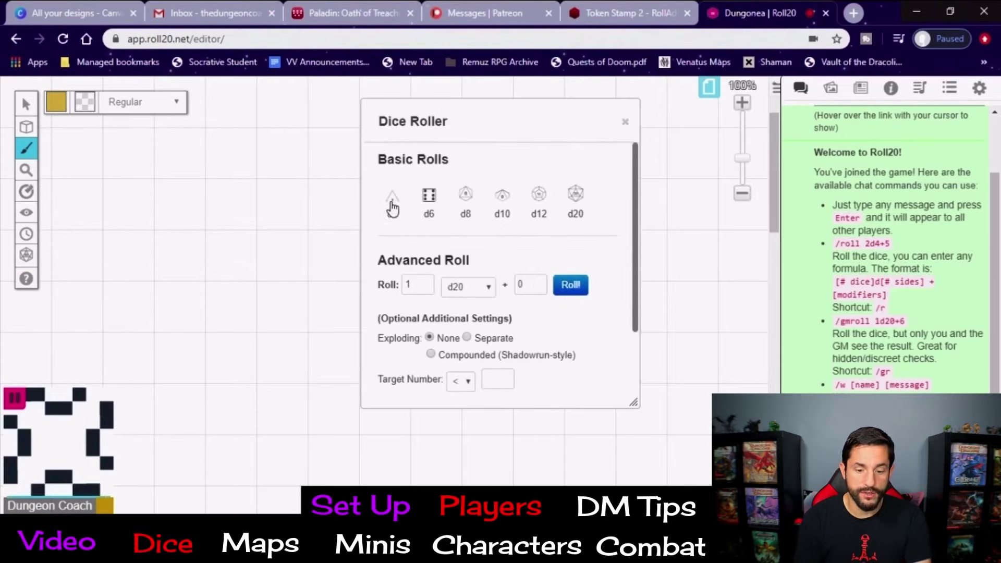
click(392, 205)
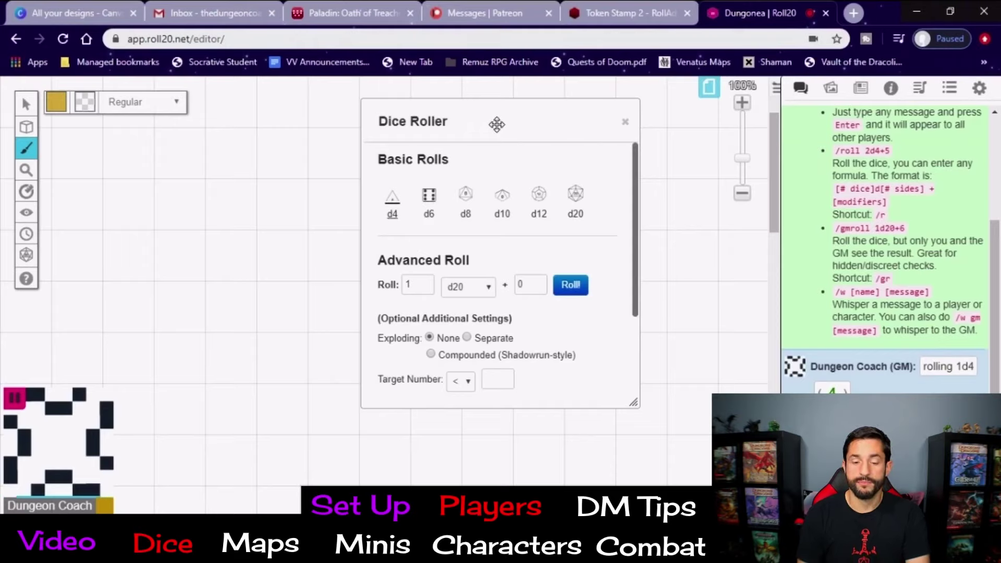
drag(496, 124, 413, 140)
double_click(413, 140)
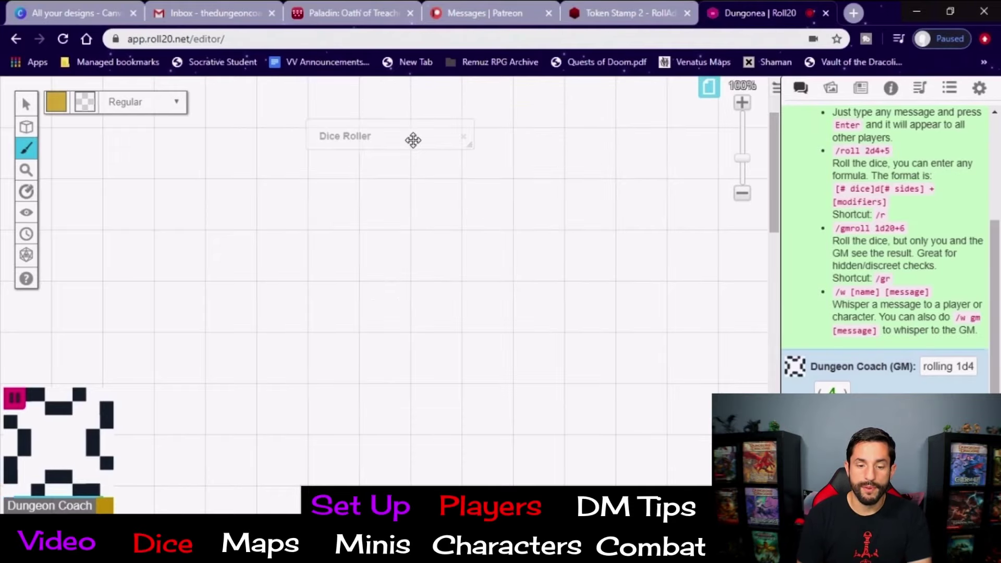
double_click(413, 139)
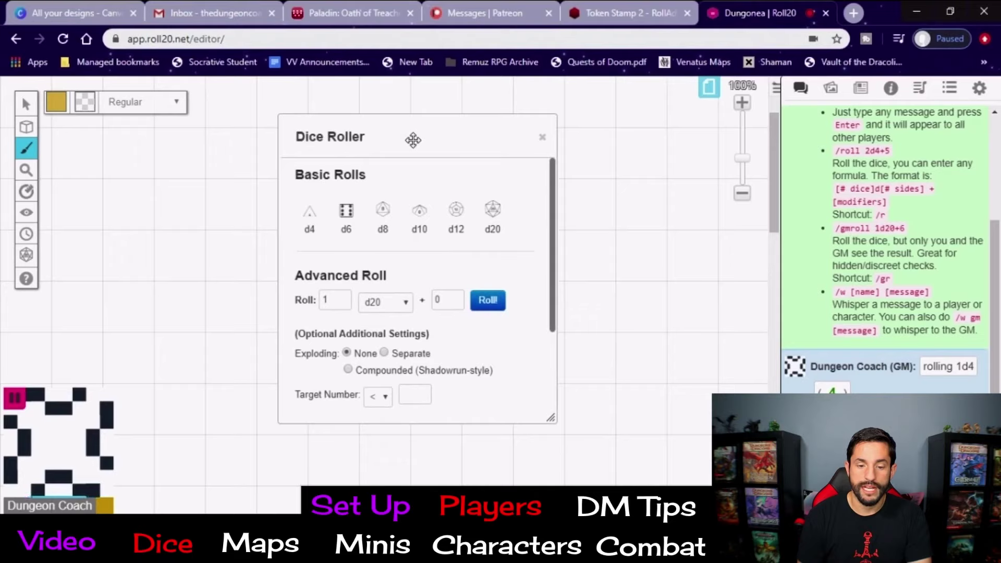
click(542, 137)
mouse_move(26, 258)
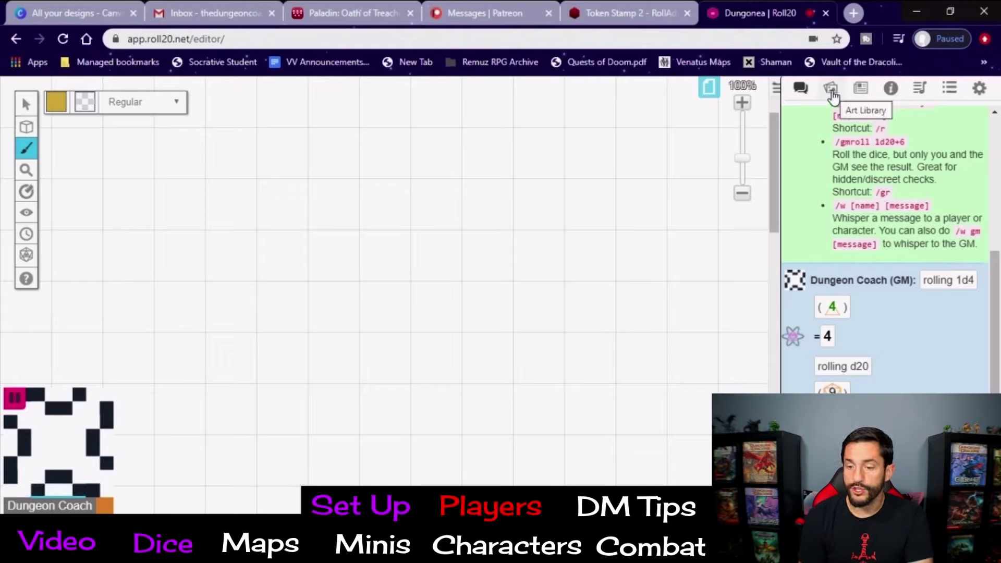
Look through the art library, the journal and the D&D 5th Edition compendium
click(831, 90)
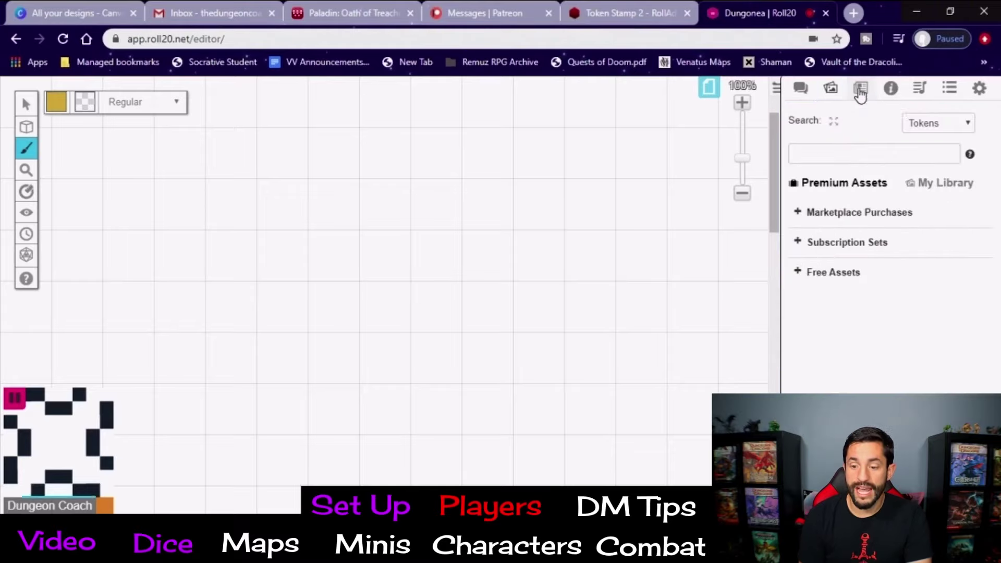
click(861, 91)
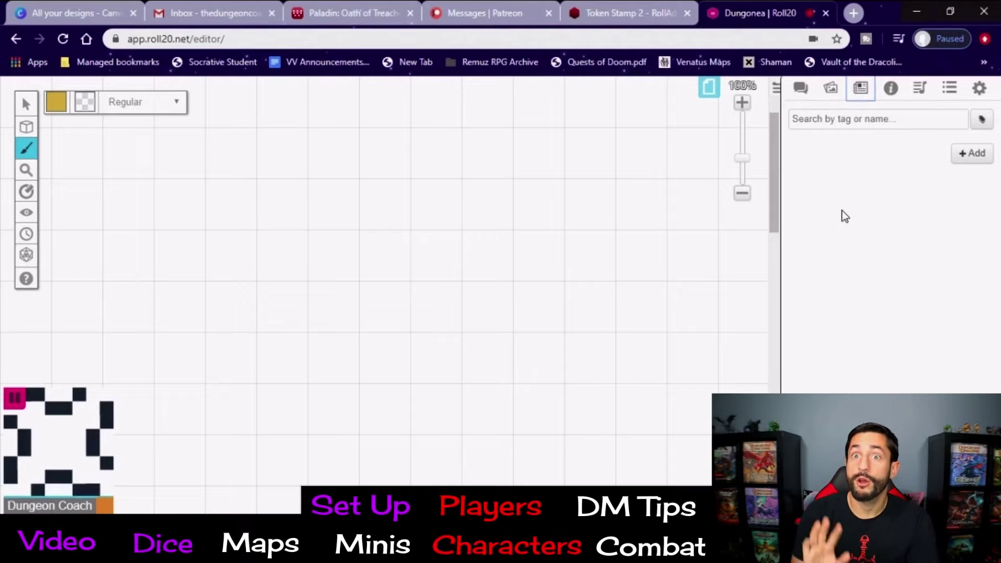
click(890, 89)
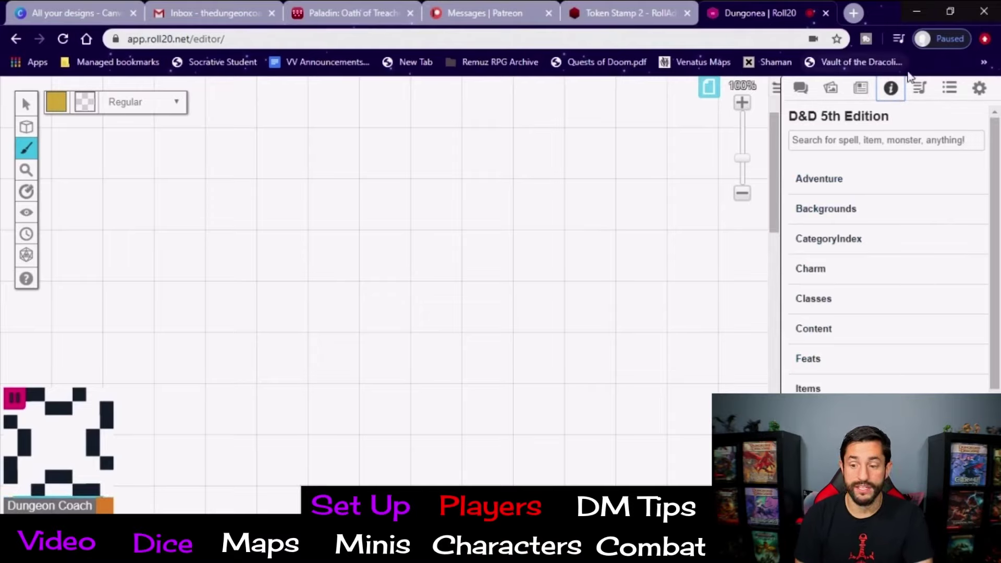
Enable 3D dice in the game's personal settings
click(980, 95)
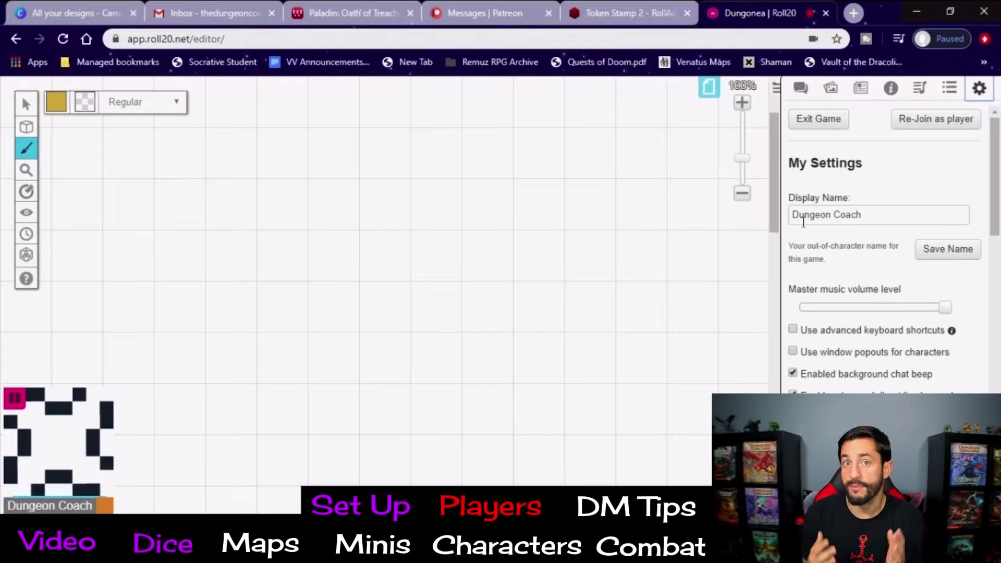
scroll(933, 245, down, 3)
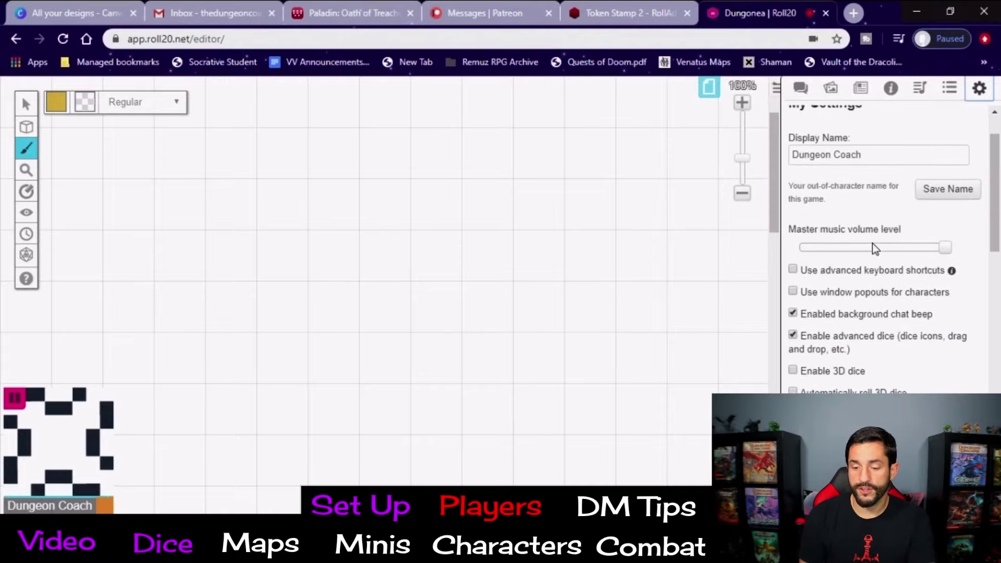
scroll(875, 249, down, 1)
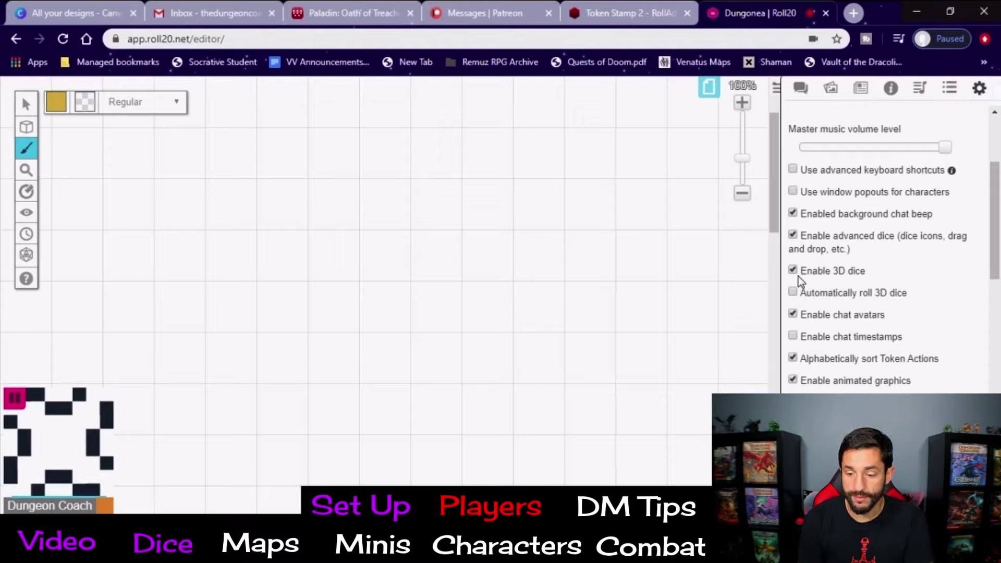
Throw a 3D d20 onto the map and change the player colour to purple (#9900ff)
mouse_move(26, 255)
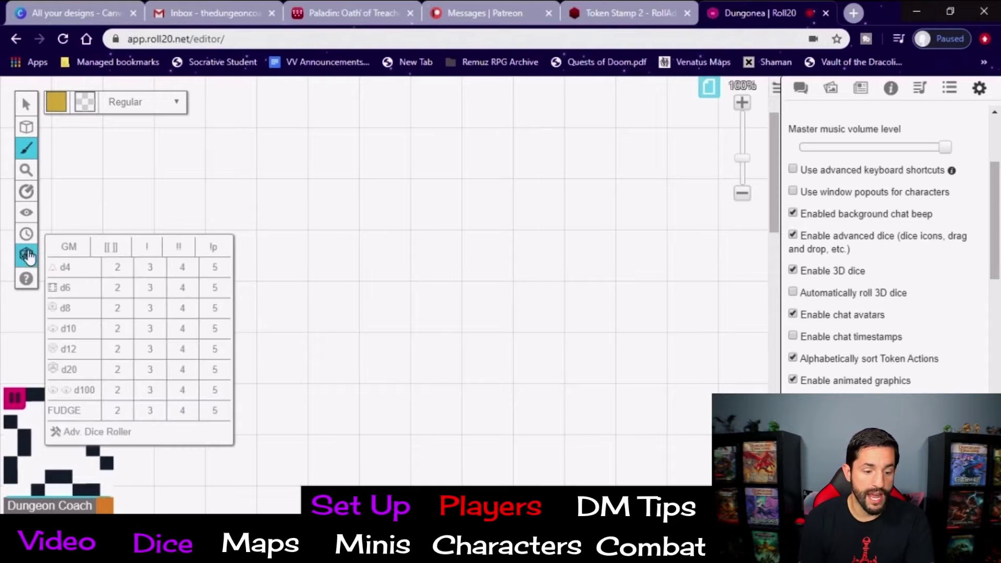
click(72, 371)
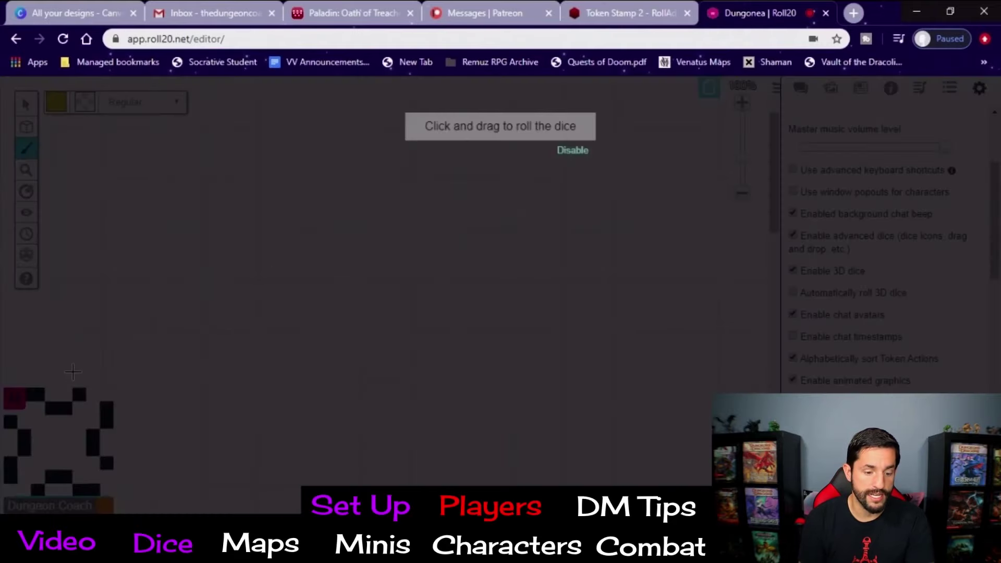
drag(241, 391, 365, 253)
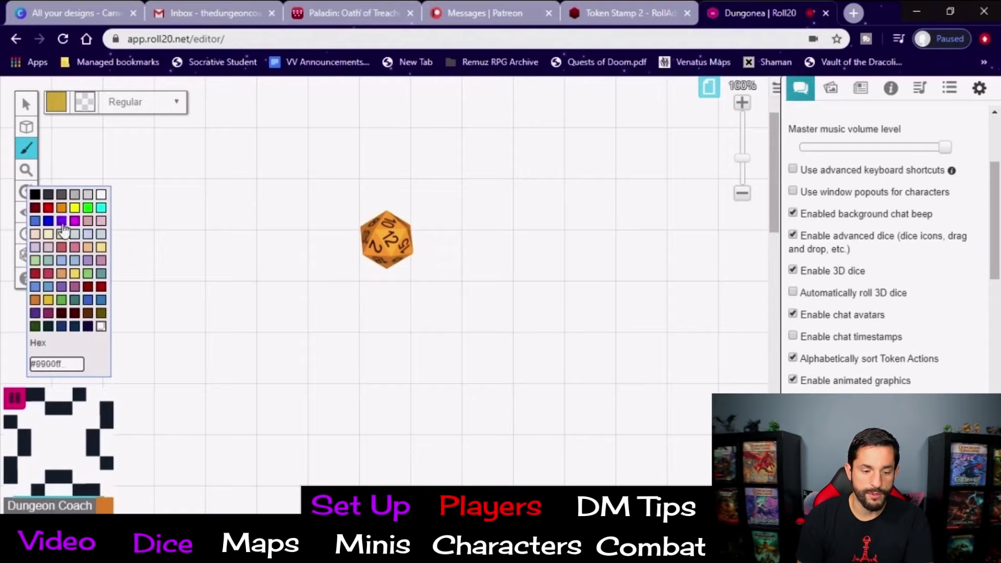
click(61, 228)
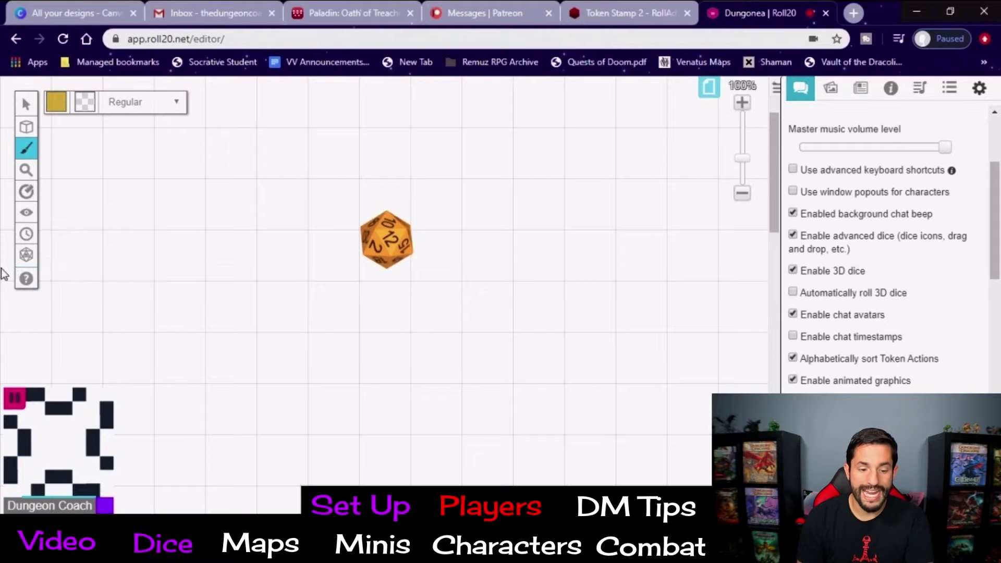
Throw a purple 3D d20 onto the map, and disable manual throwing on the second d20 so 3D dice roll automatically
mouse_move(26, 254)
drag(72, 392, 198, 484)
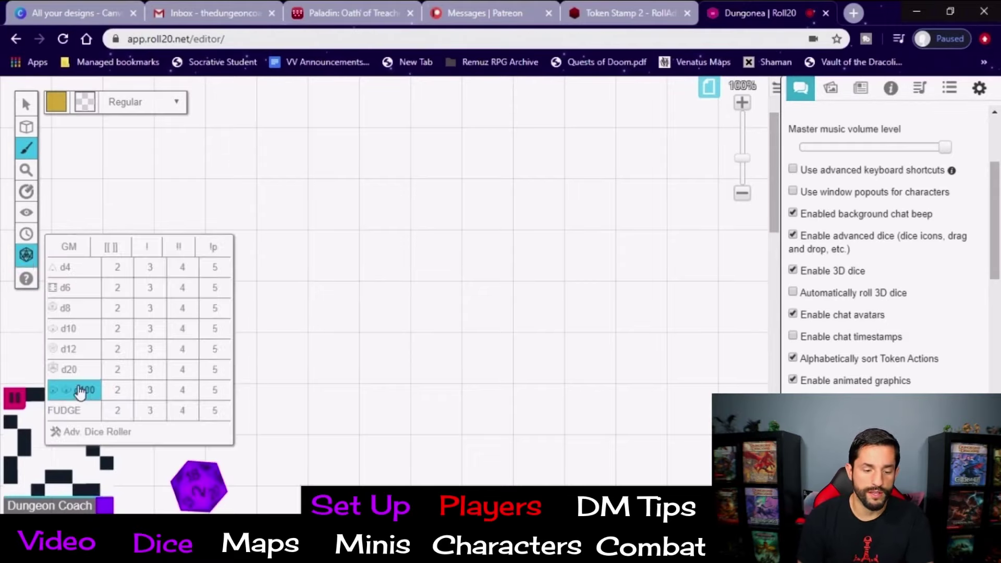
drag(66, 369, 121, 374)
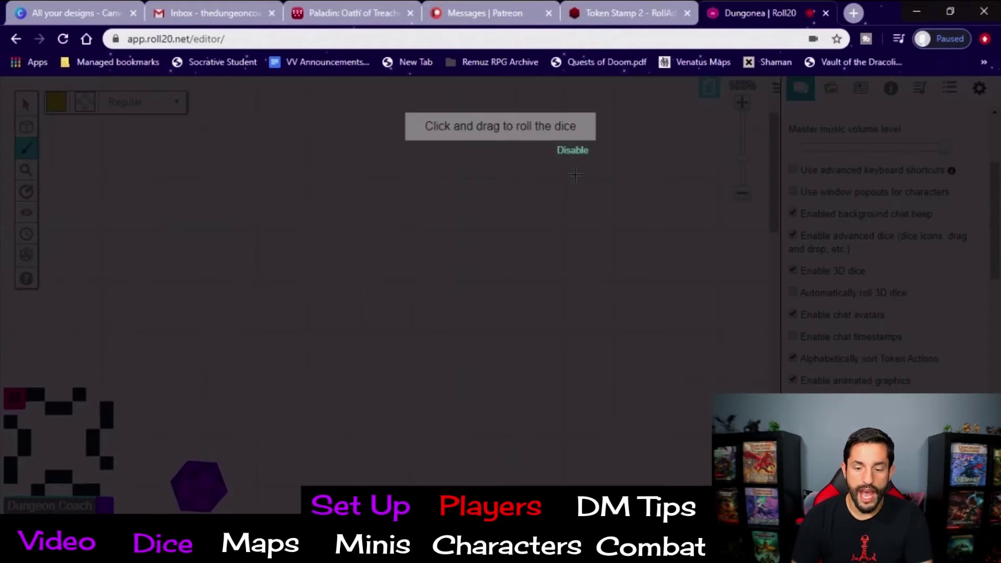
click(574, 152)
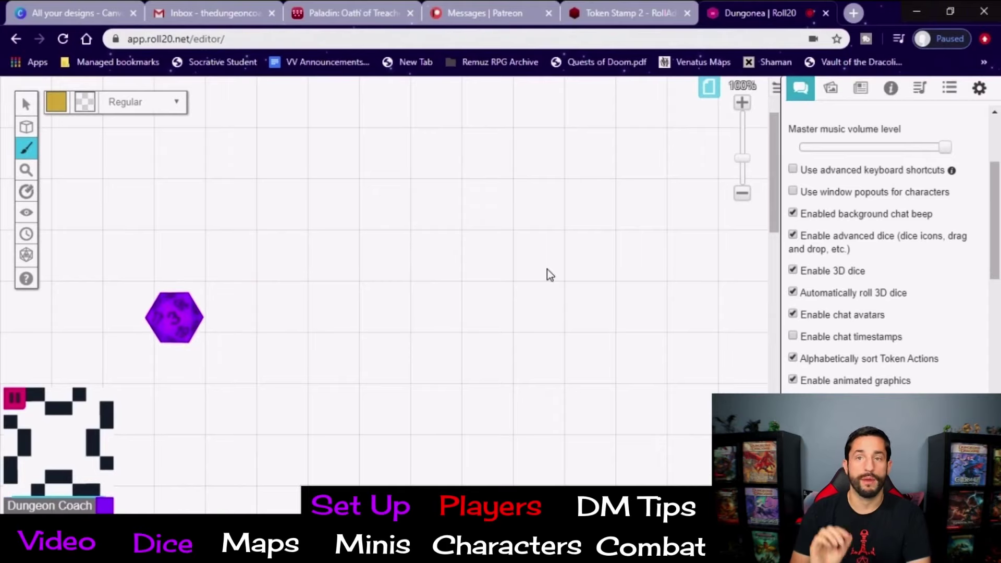
Set both broadcasting to others and receiving from others to Video only in the chat settings, and reconnect
scroll(902, 311, down, 6)
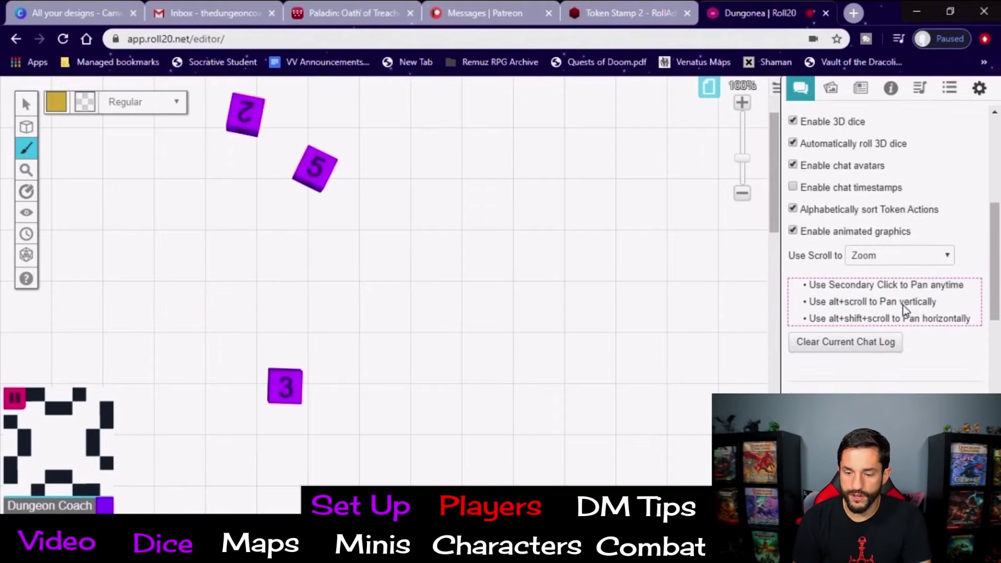
scroll(905, 311, down, 8)
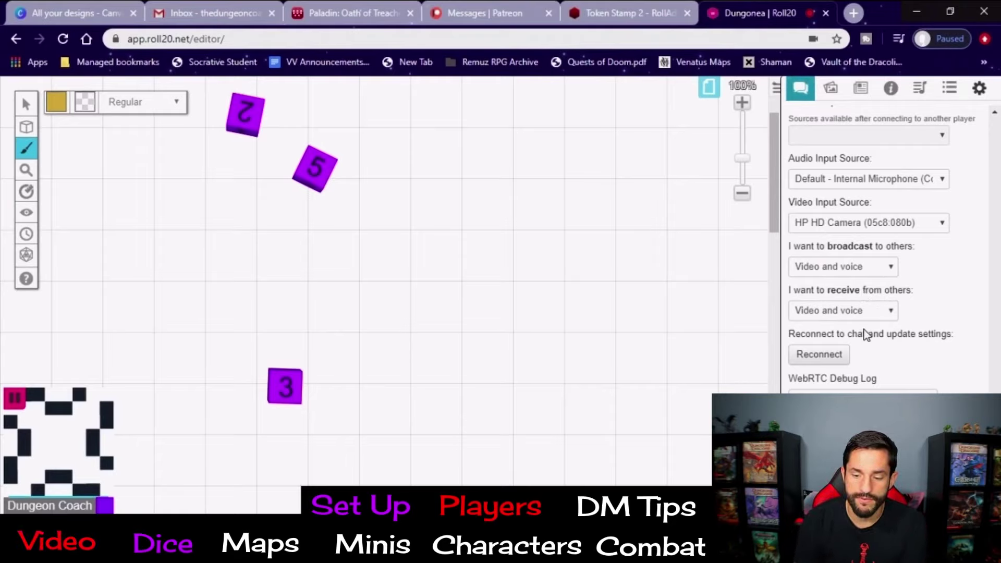
click(867, 270)
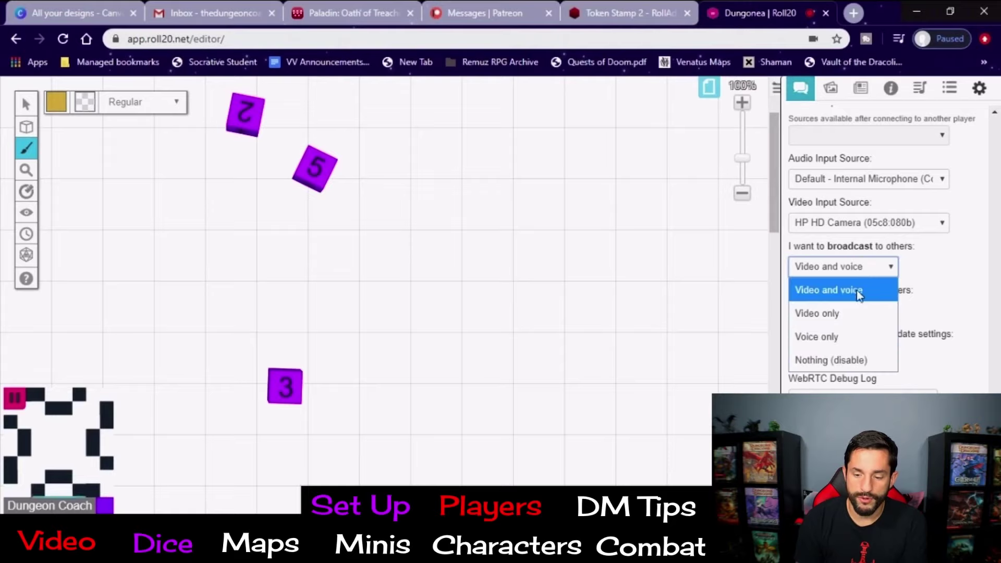
click(844, 314)
click(848, 316)
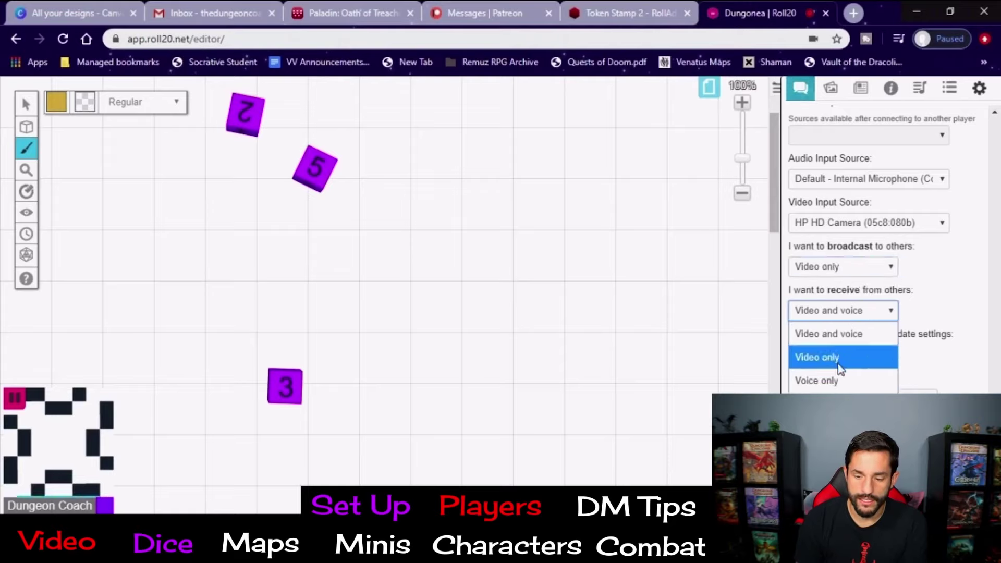
click(840, 359)
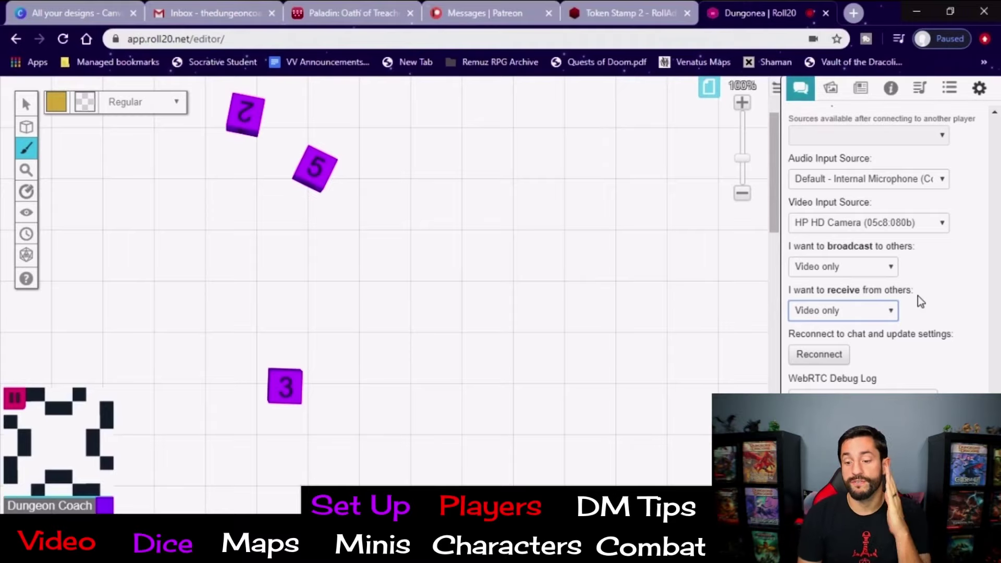
click(834, 357)
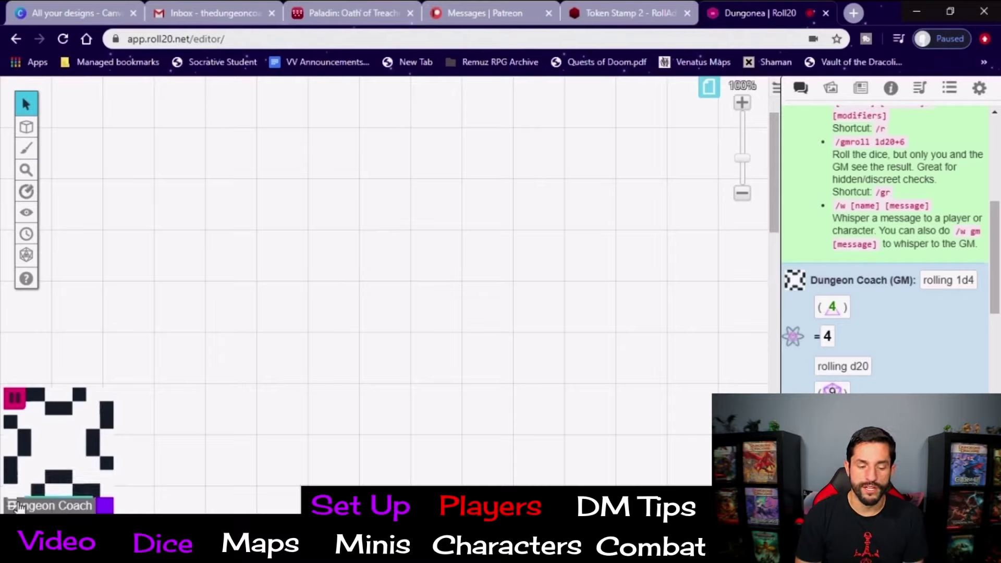
drag(13, 508, 79, 211)
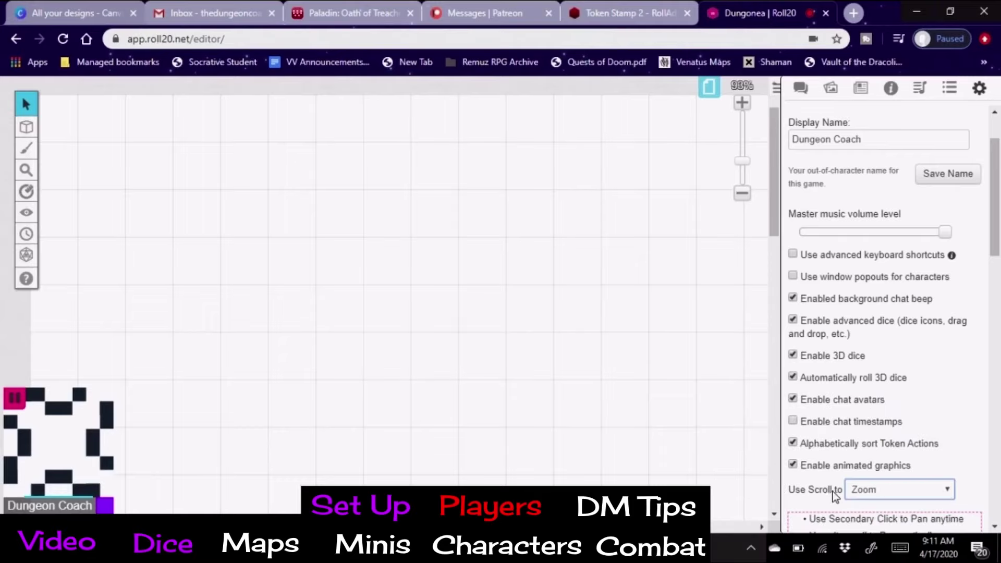
Change the Use Scroll to setting in the personal settings and try out scrolling on the map
click(927, 496)
click(898, 472)
scroll(489, 387, down, 2)
scroll(489, 387, left, 1)
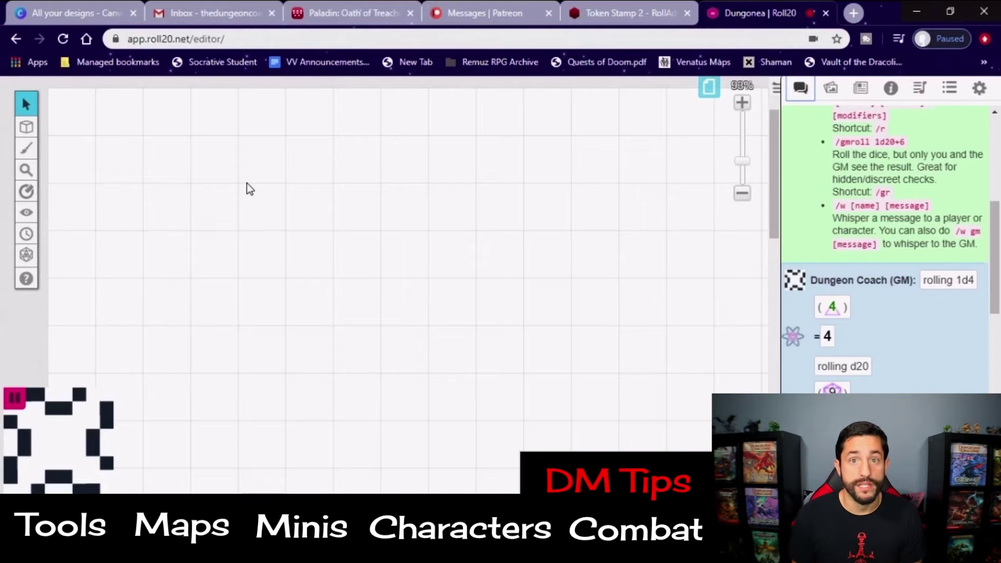
Draw a purple rectangle about three by three grid squares on the map with Draw Shape
mouse_move(26, 106)
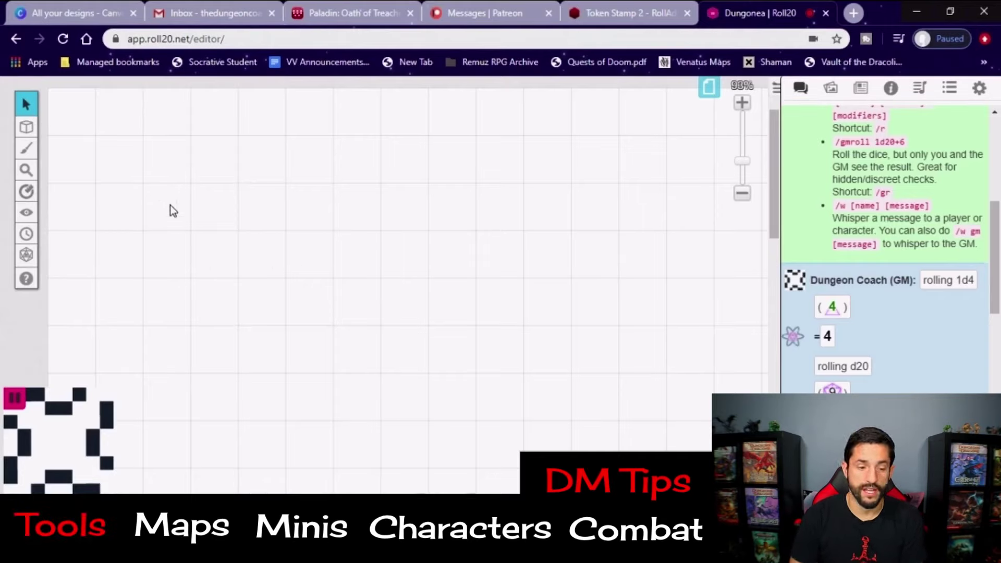
mouse_move(26, 127)
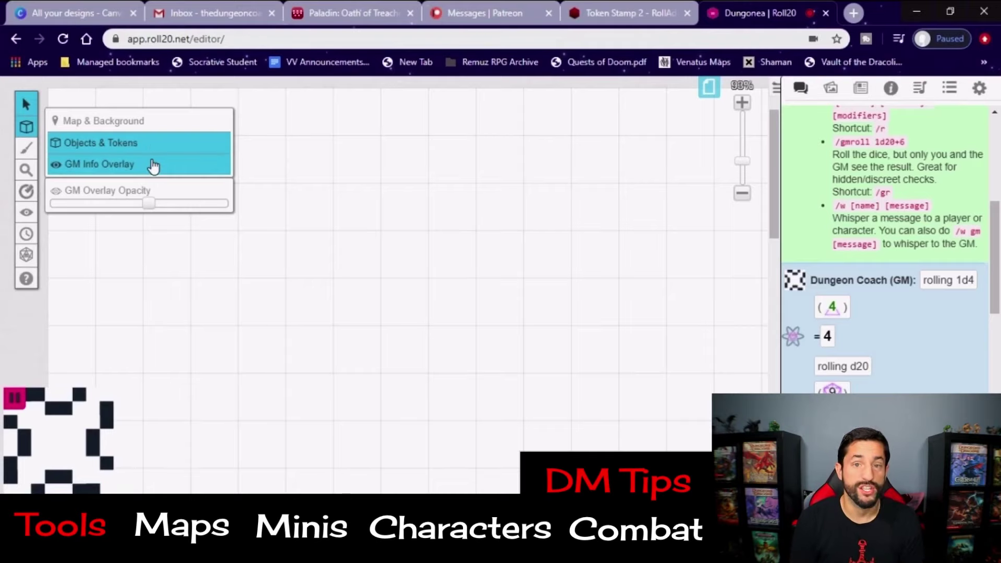
click(26, 148)
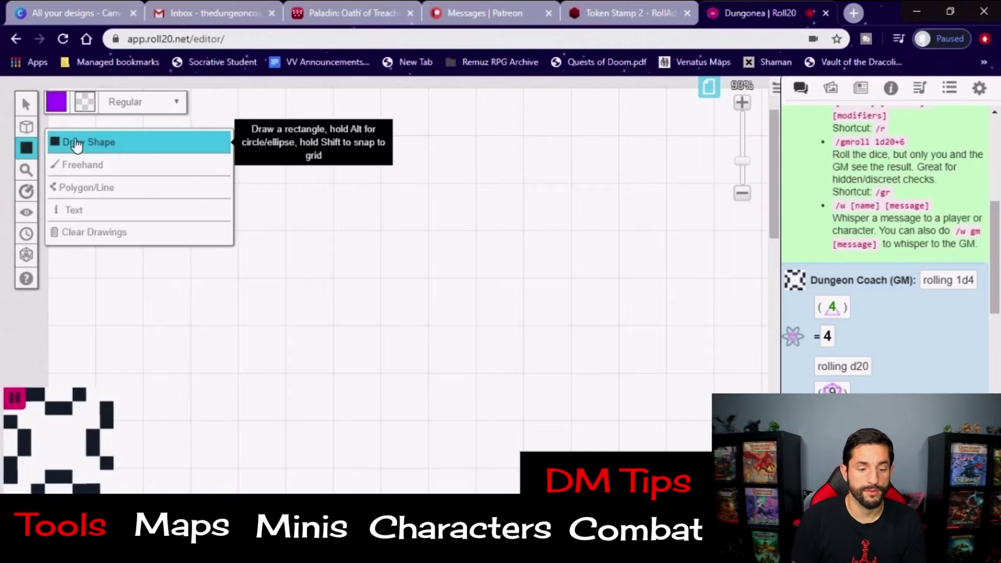
click(68, 140)
drag(258, 191, 400, 324)
Draw a freehand curve across the rectangle, undo and redo it repeatedly, and leave the curve undone
click(27, 148)
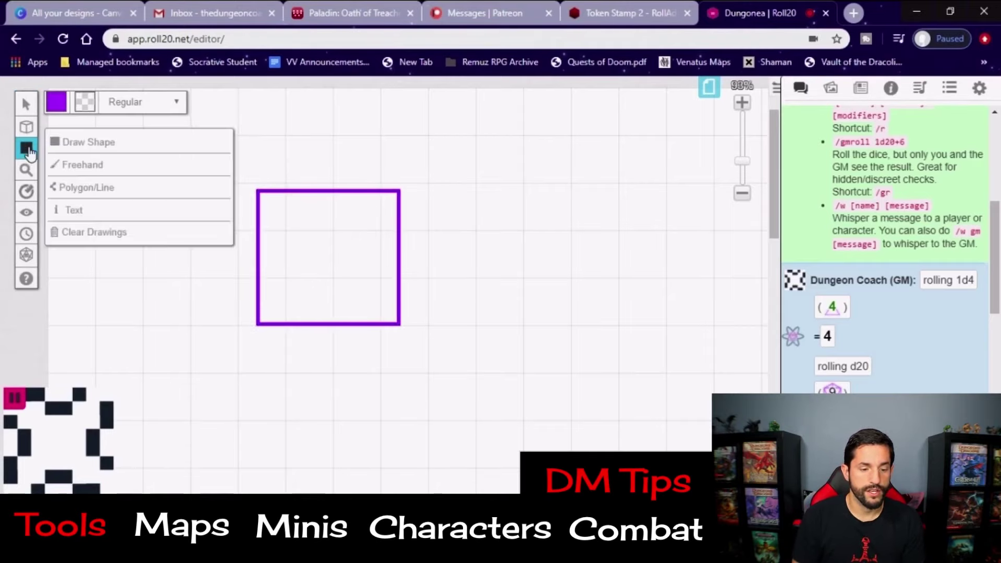
click(75, 174)
mouse_move(293, 205)
mouse_down()
mouse_move(440, 125)
mouse_move(579, 243)
mouse_move(296, 285)
mouse_up()
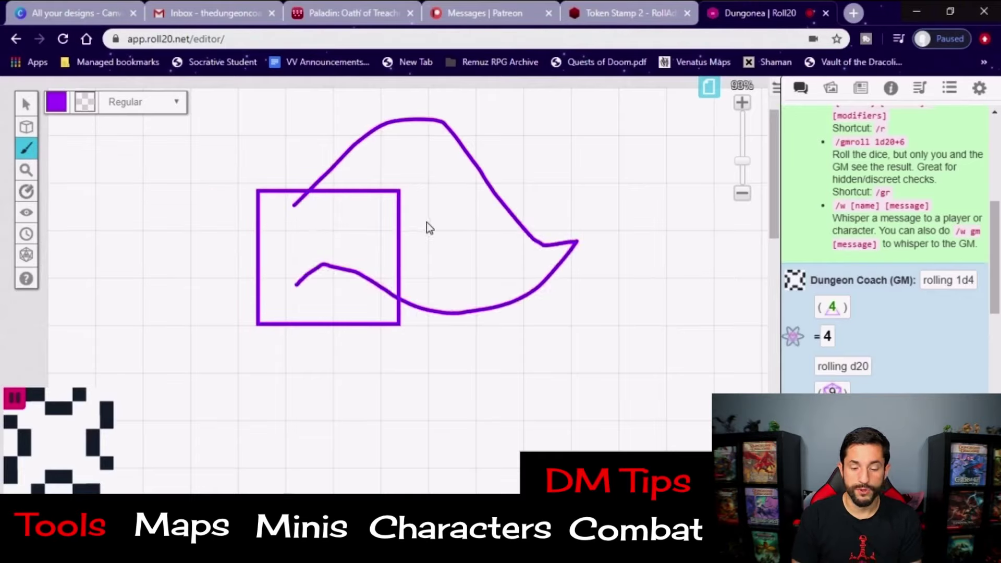
key(ctrl+z)
key(ctrl+y)
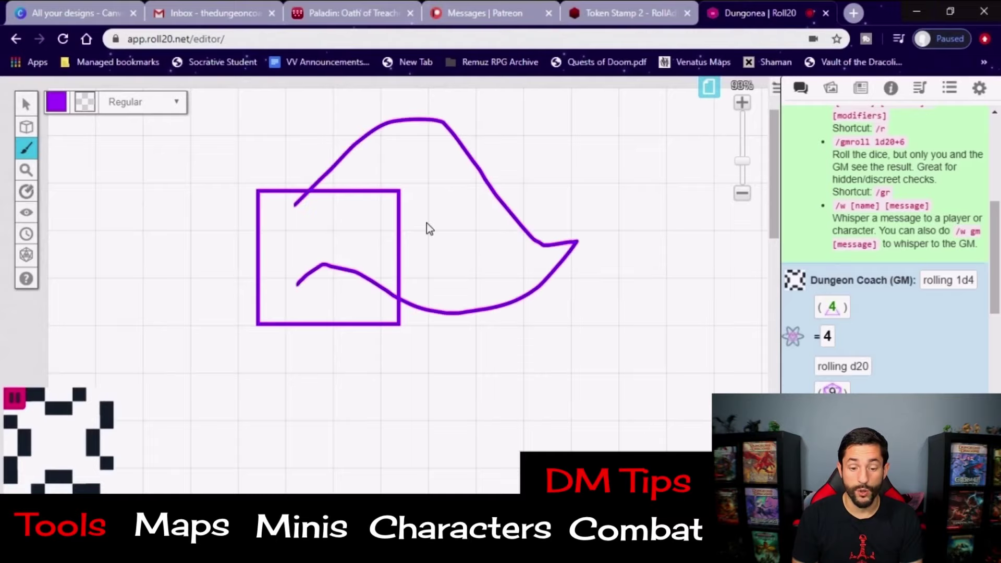
key(ctrl+z)
key(ctrl+y)
key(ctrl+z)
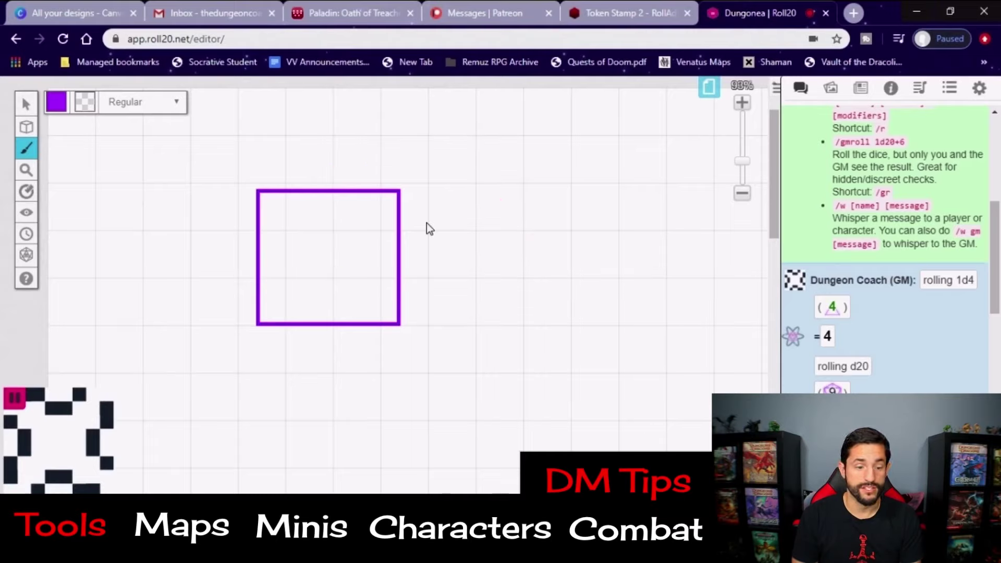
Select the purple rectangle with a selection box around it and delete it from the map
click(26, 104)
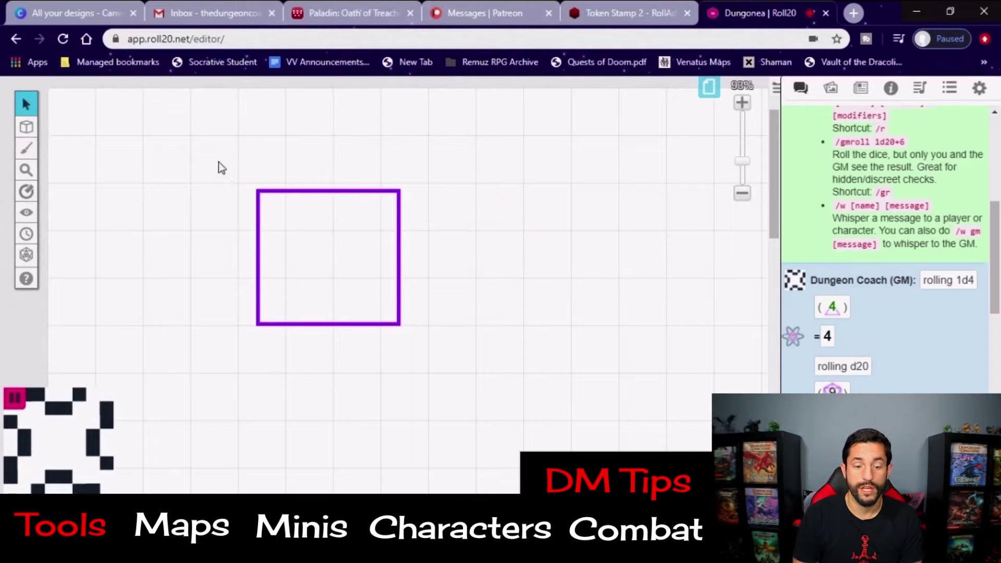
drag(219, 166, 472, 373)
key(Delete)
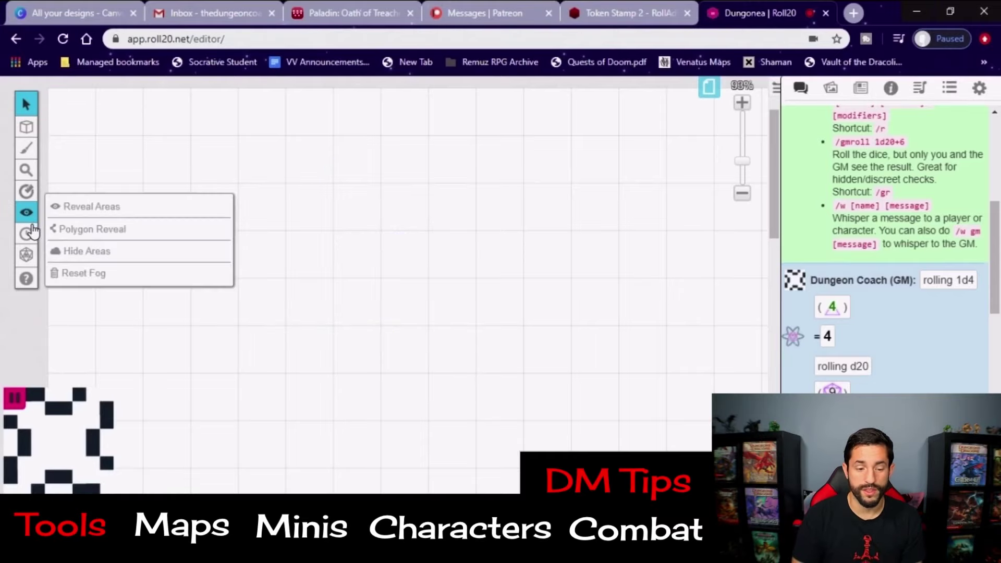
Turn on GM-only rolling in the quick dice list, roll a d8, and turn GM-only rolling off again
click(26, 255)
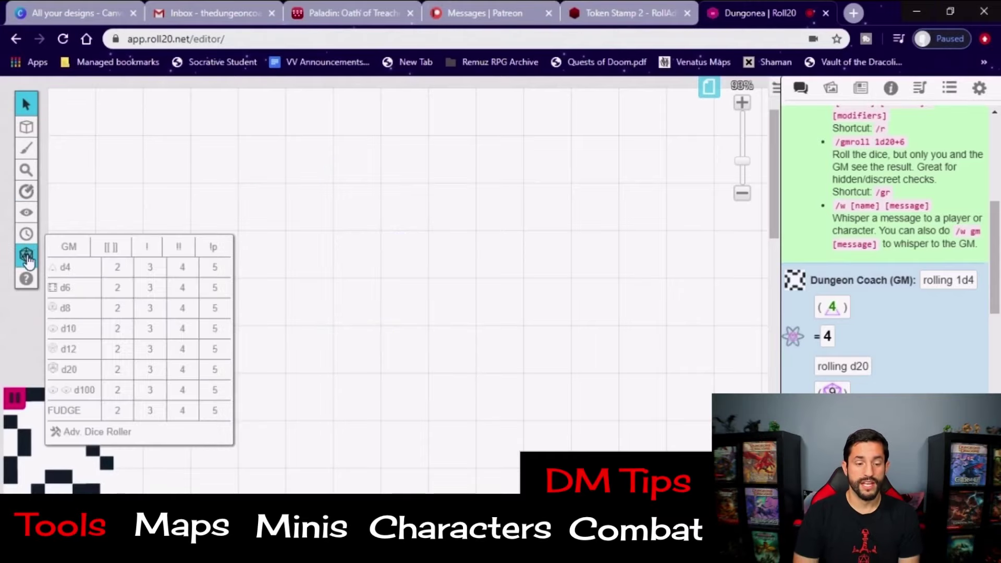
click(70, 247)
mouse_move(26, 255)
click(90, 318)
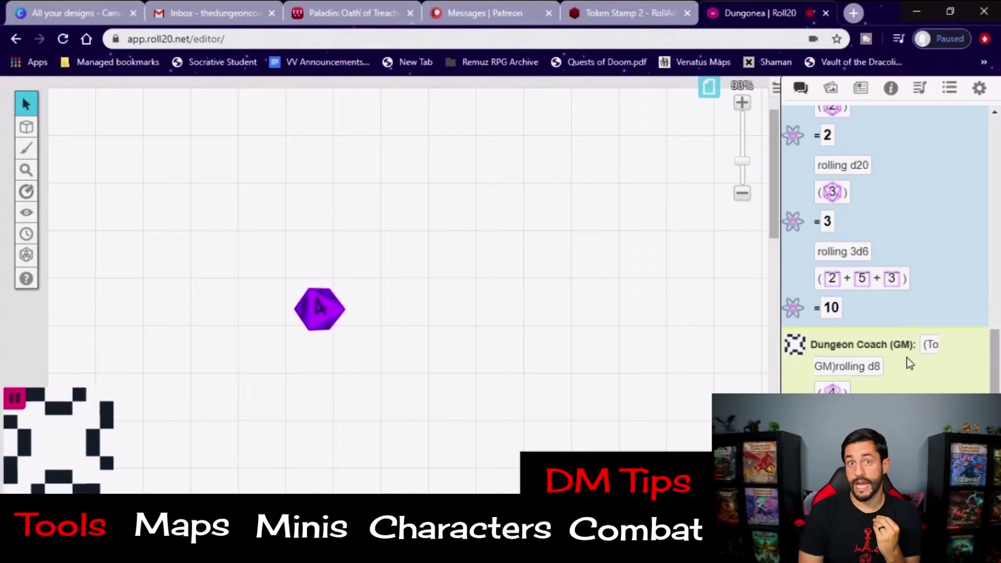
mouse_move(23, 253)
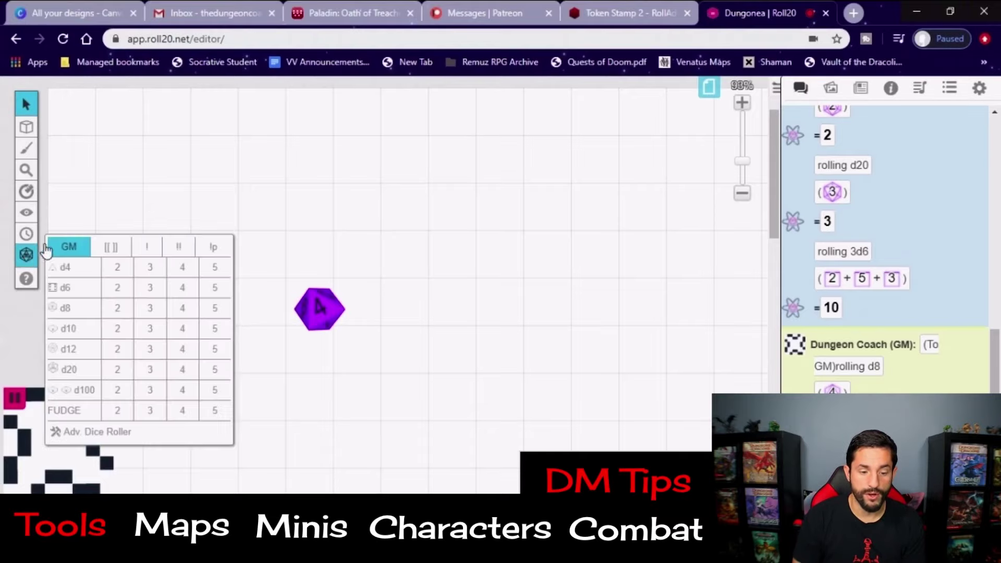
click(69, 247)
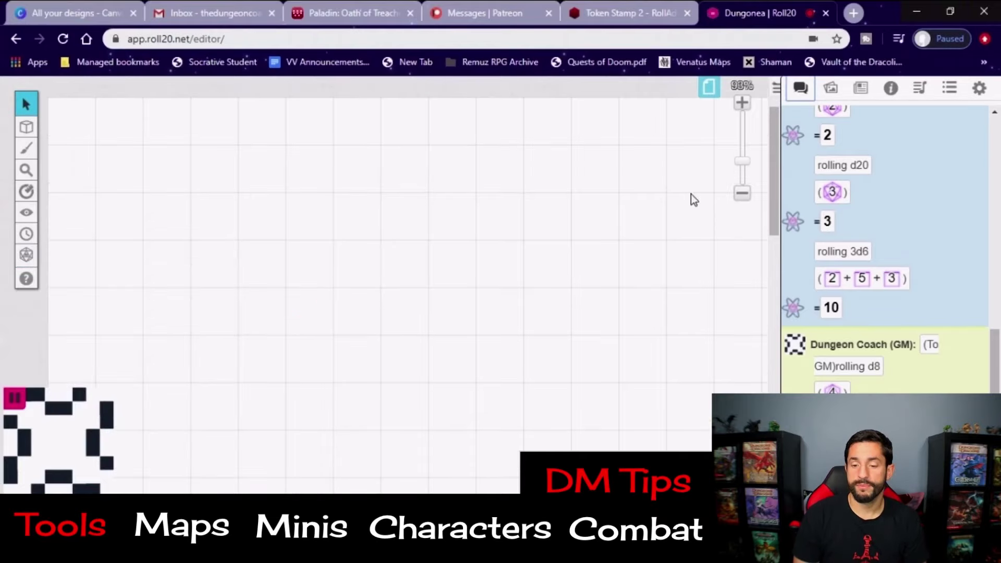
Place a Knight token from the 01 - Characters folder of the free art assets on the map and delete it
click(833, 90)
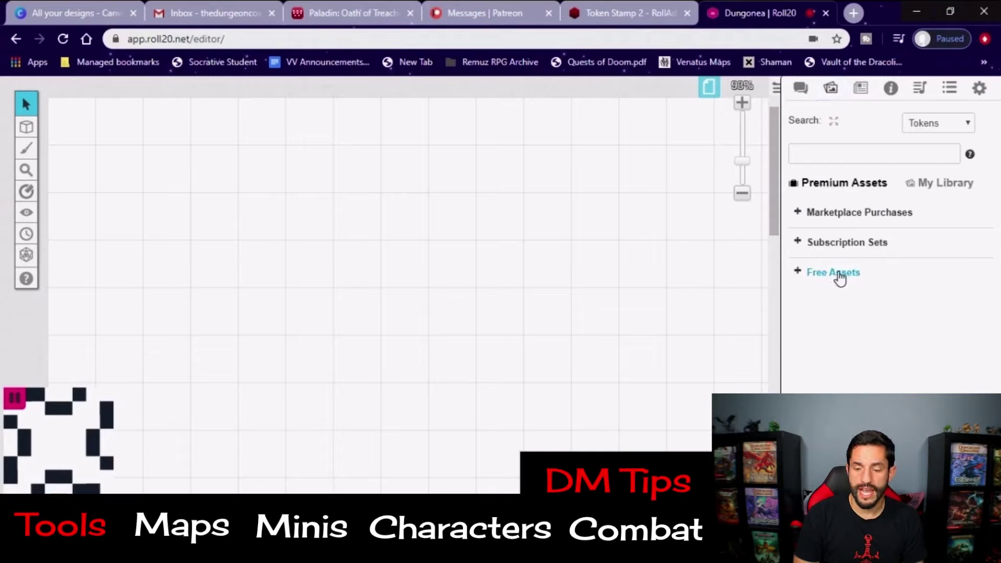
click(797, 272)
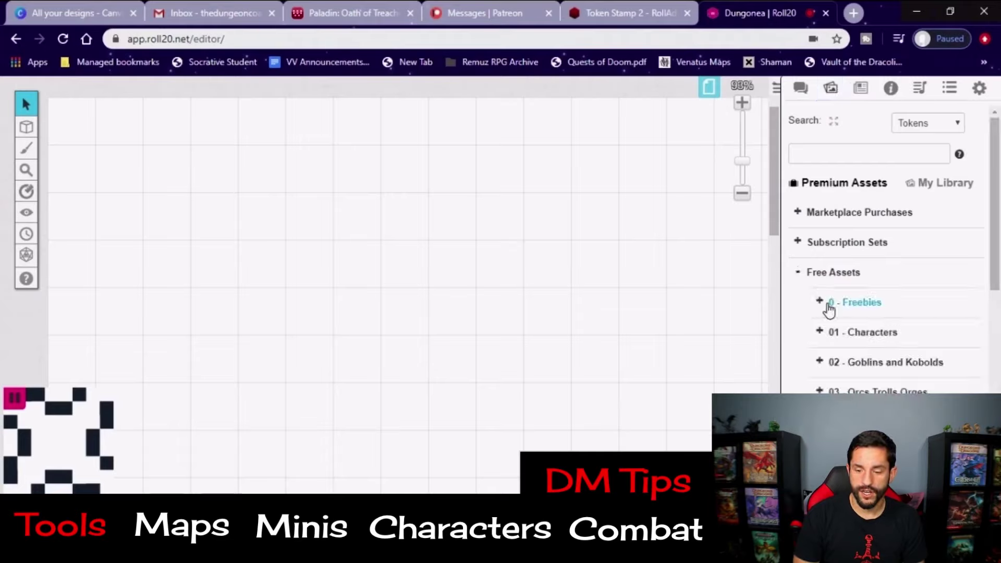
click(864, 337)
scroll(875, 313, down, 2)
drag(868, 349, 547, 358)
click(498, 311)
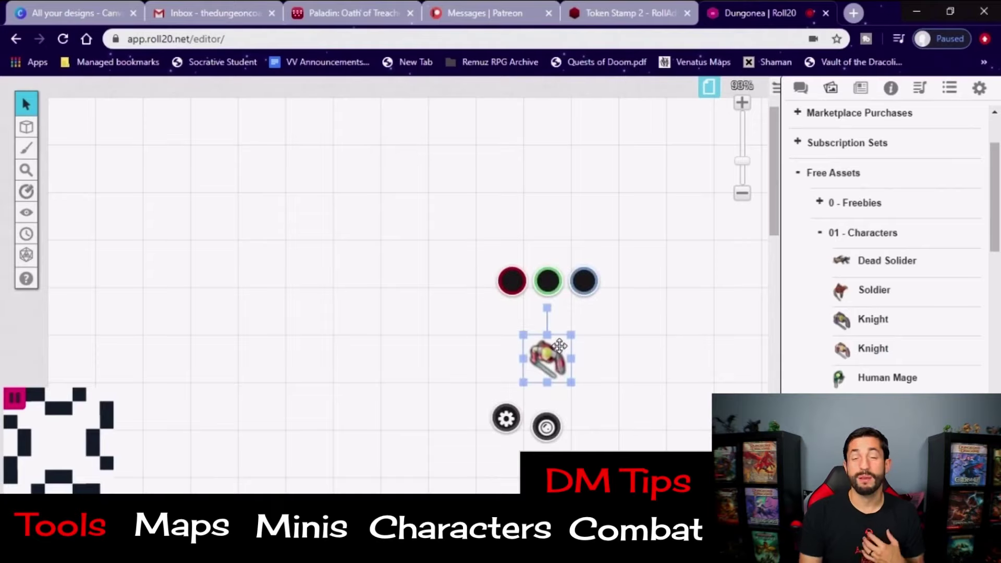
key(Delete)
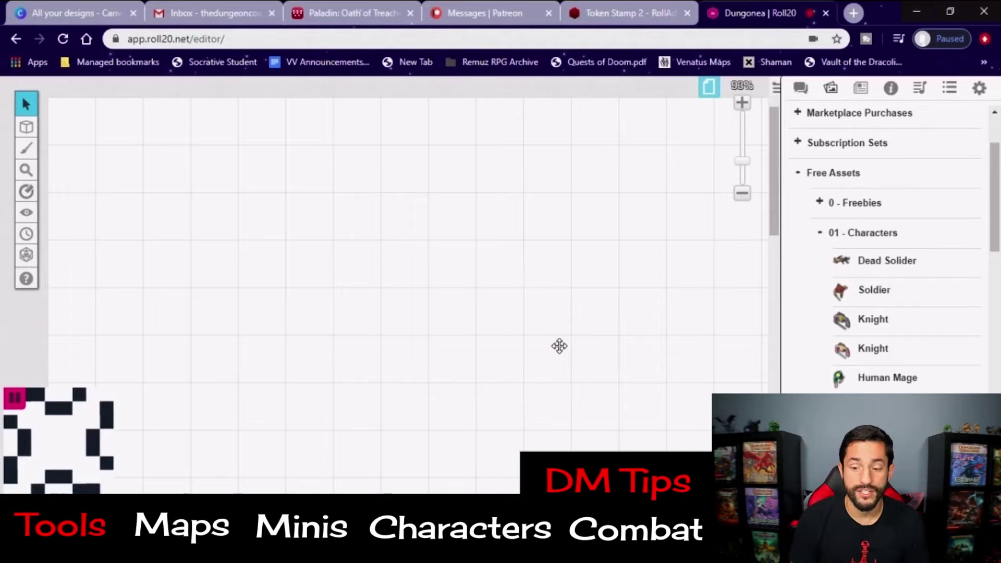
Look through the journal, the D&D 5th Edition compendium, the Jukebox, the macros and decks, and the personal settings
click(861, 89)
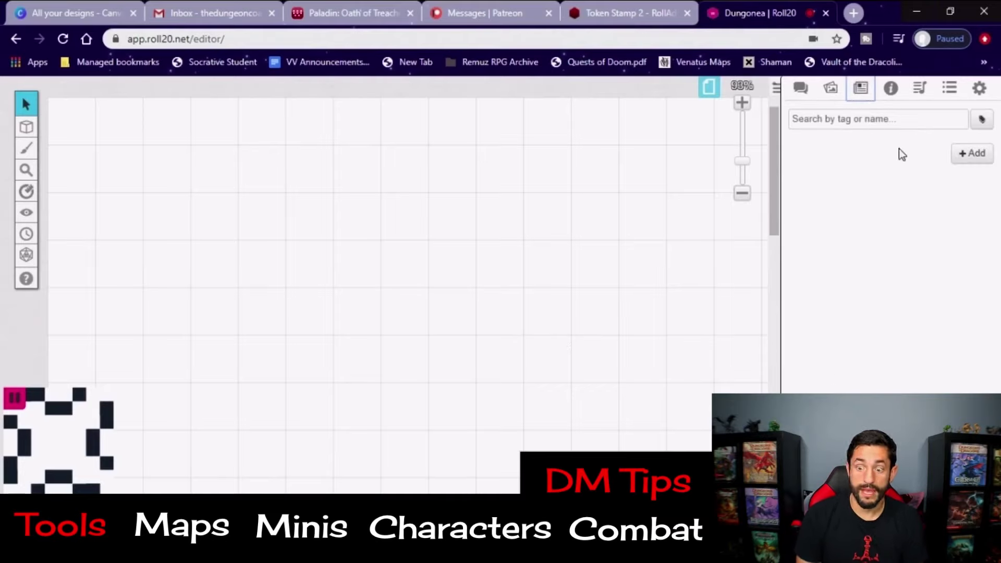
click(891, 89)
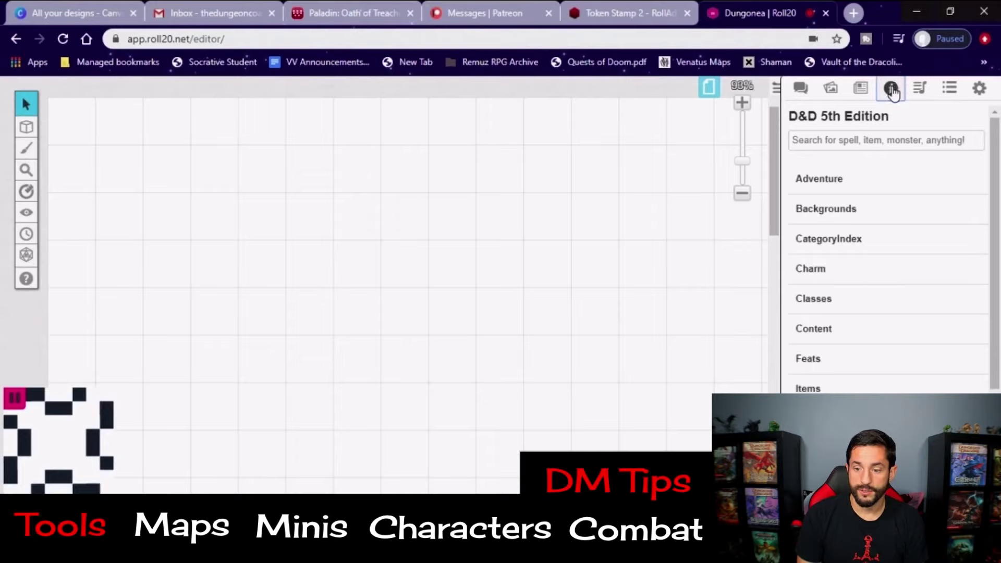
click(920, 90)
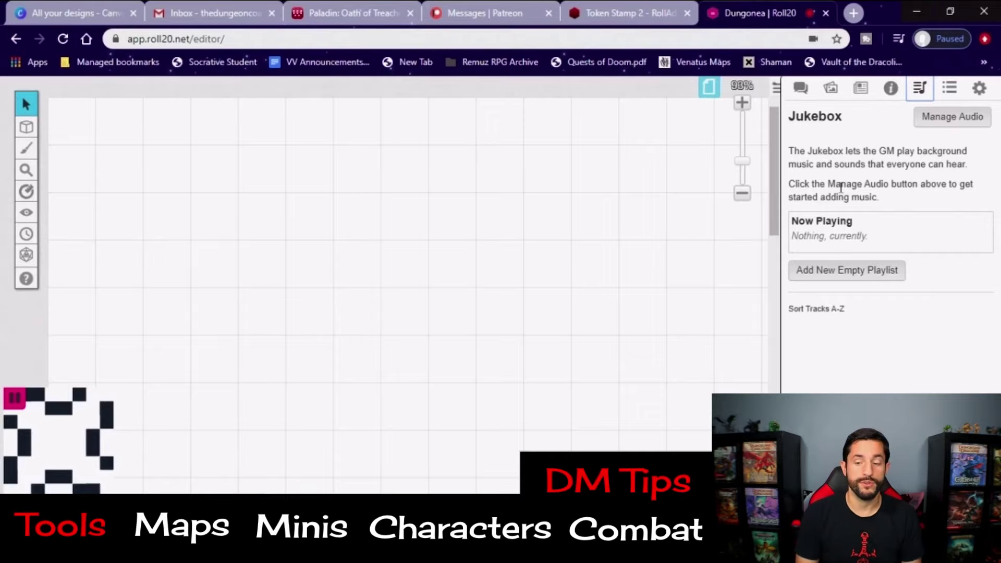
click(952, 91)
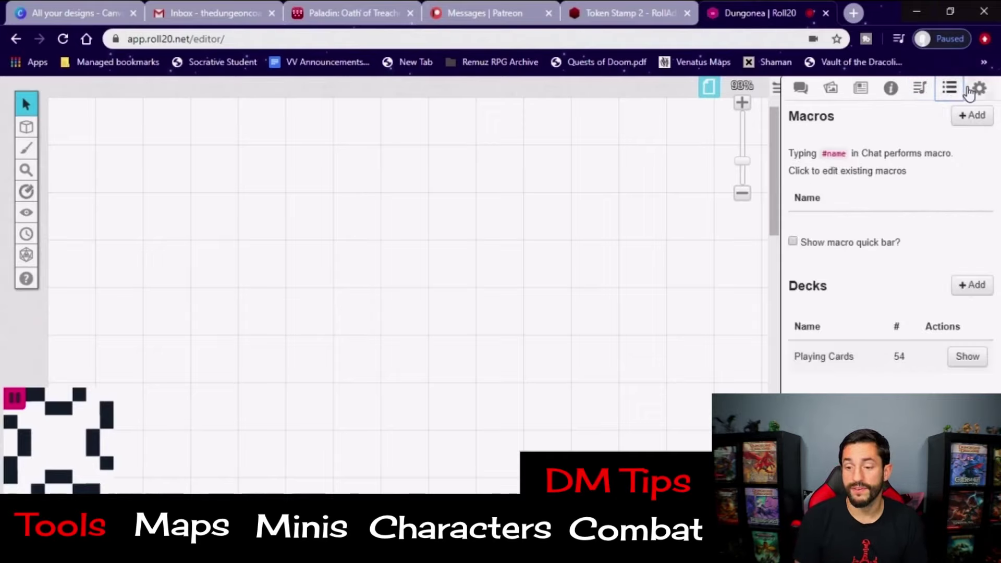
click(978, 88)
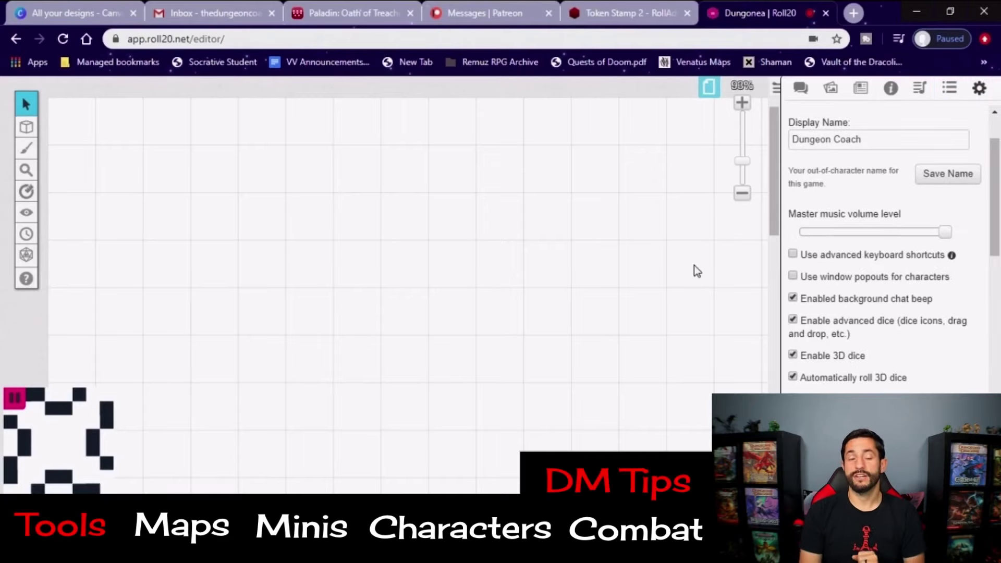
Open the list of game pages and look at the Players ribbon on the Start page
click(709, 90)
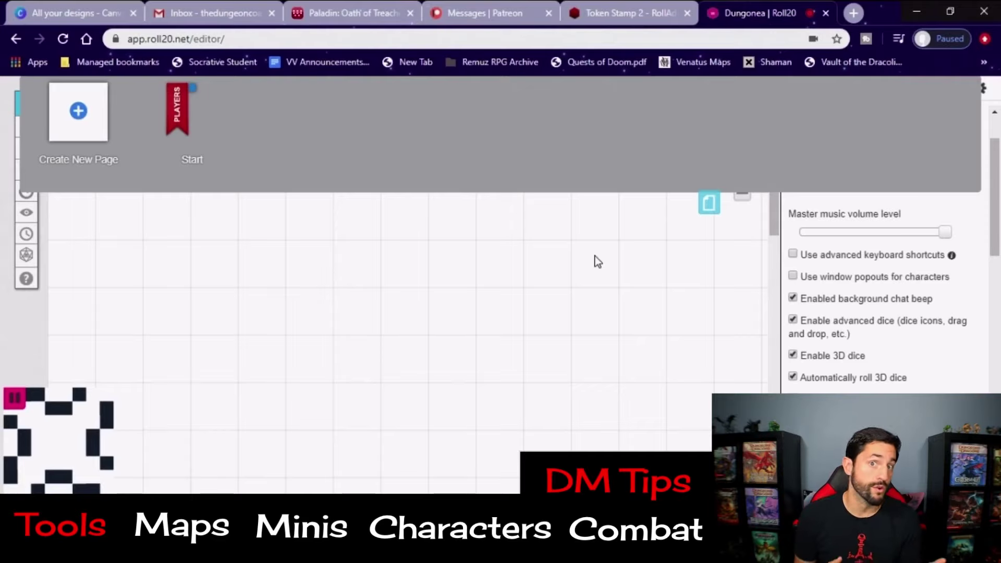
mouse_move(187, 124)
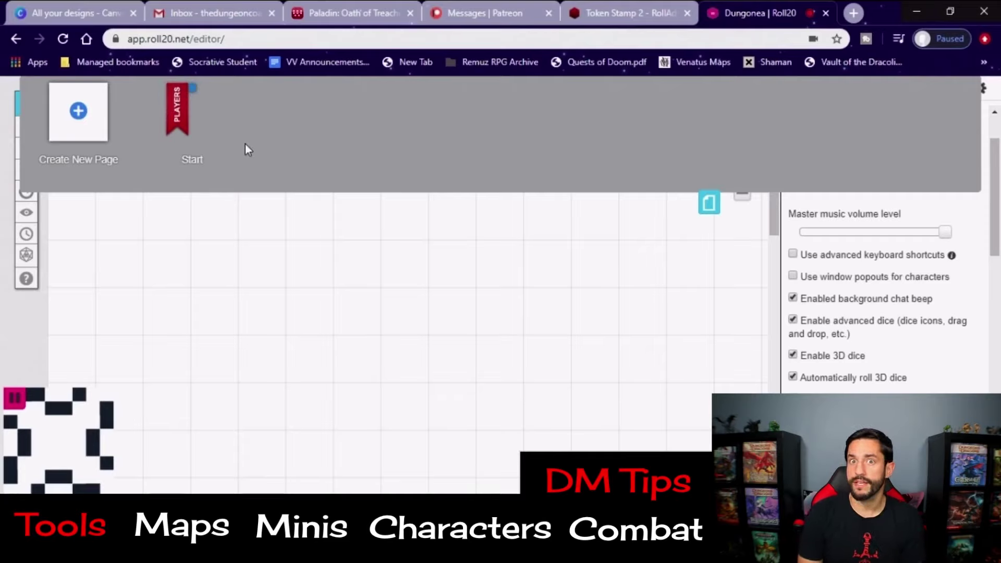
Create a new untitled page in the game and open it
click(79, 119)
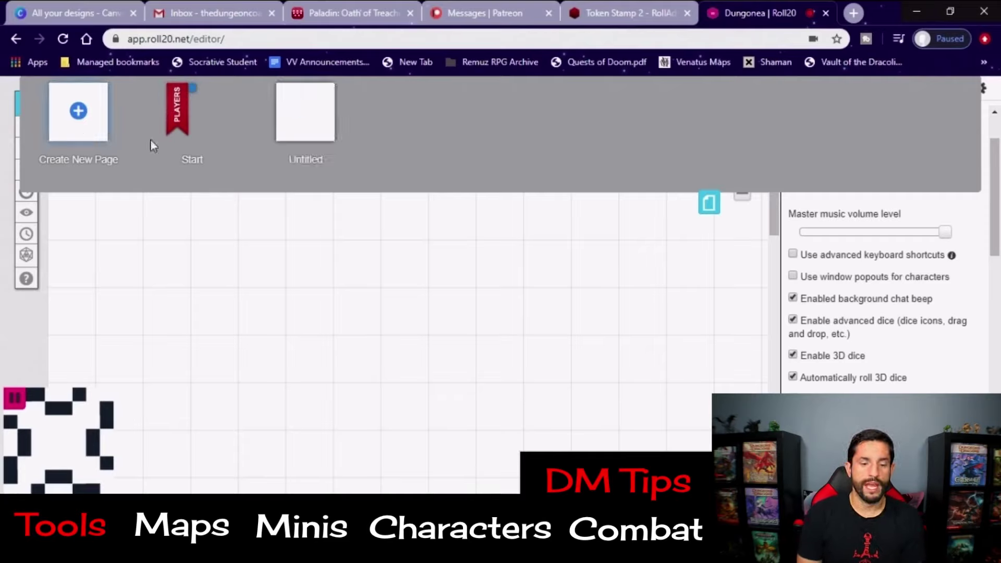
click(308, 109)
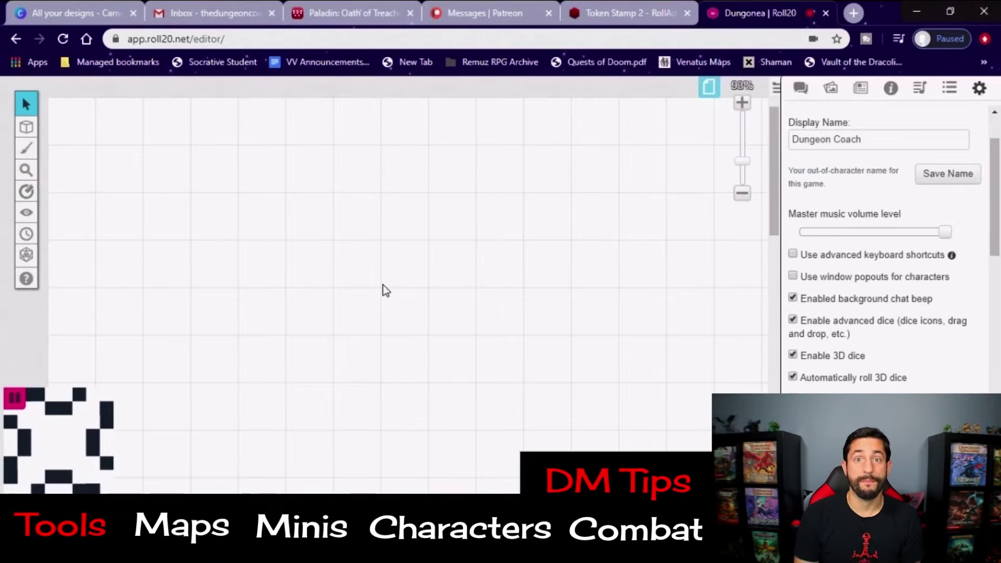
Search Google in a new tab for "Roll 20 desert battle map" and show the image results
click(854, 14)
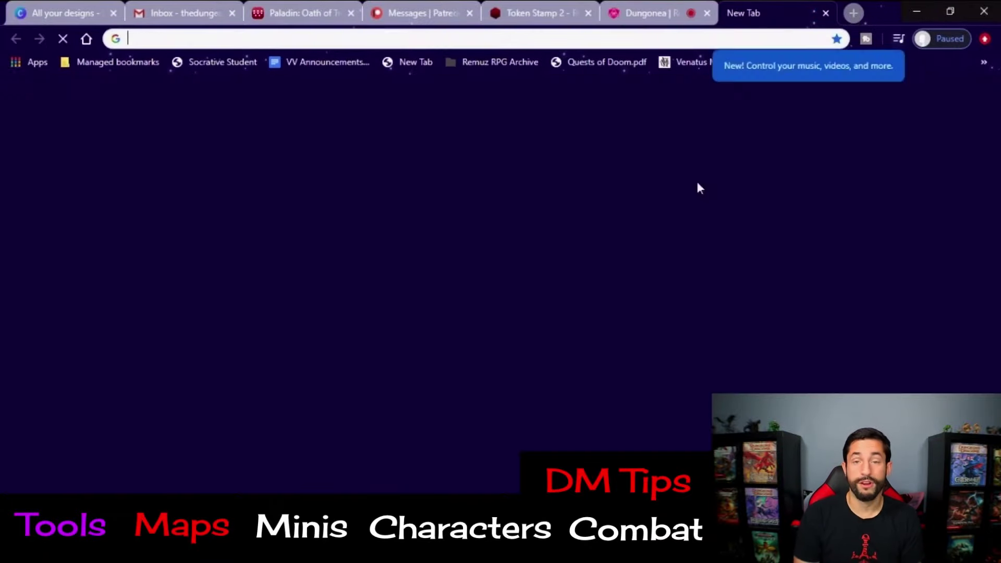
click(355, 295)
text(Roll)
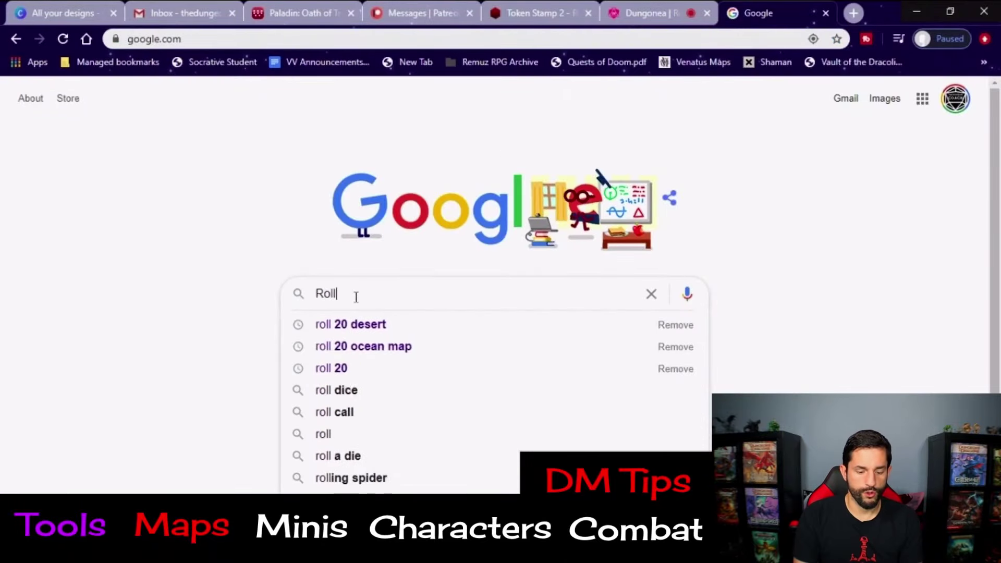
text( 20 dessert)
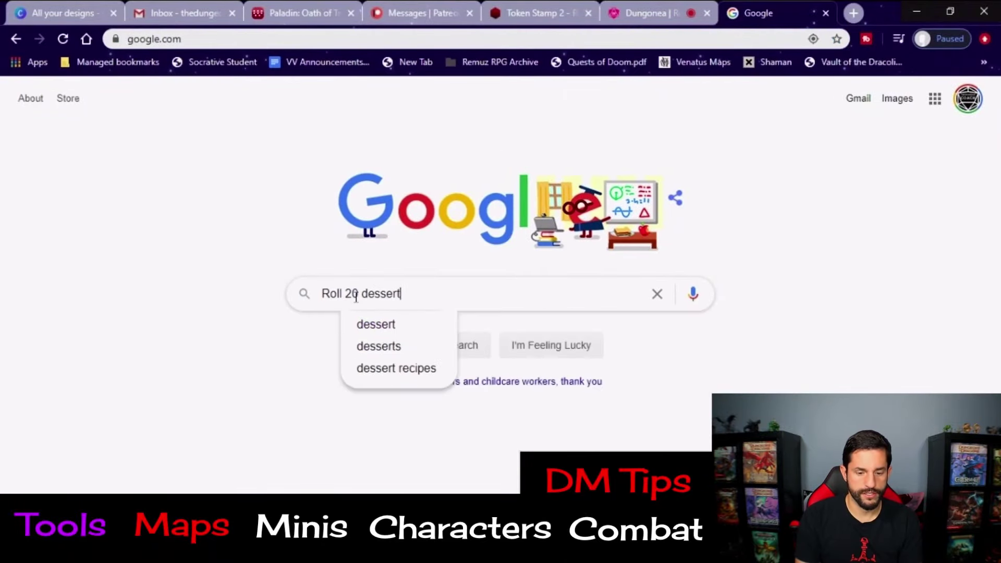
key(BackSpace)
key(BackSpace)
key(BackSpace)
key(BackSpace)
text(ert battle map)
key(Return)
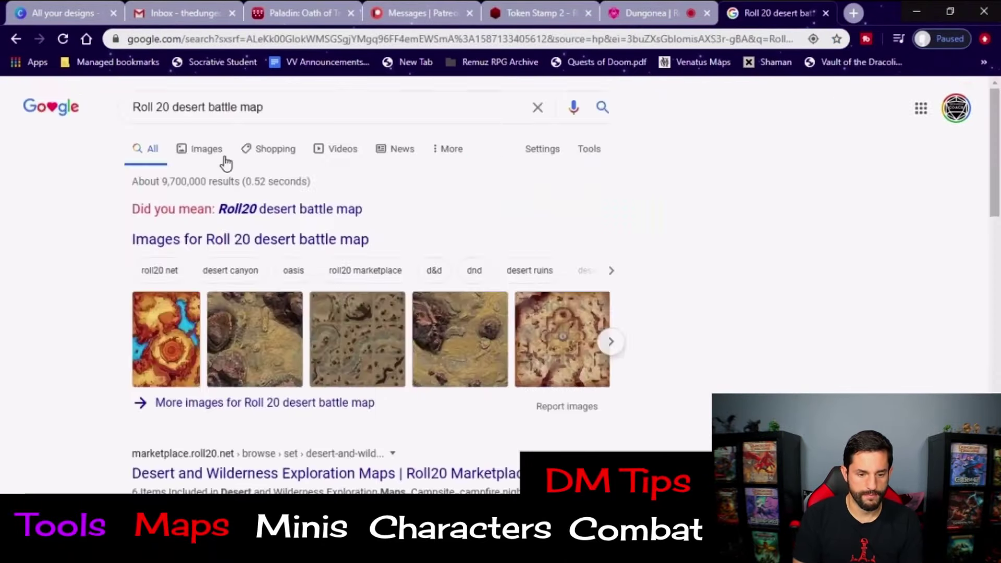
click(250, 238)
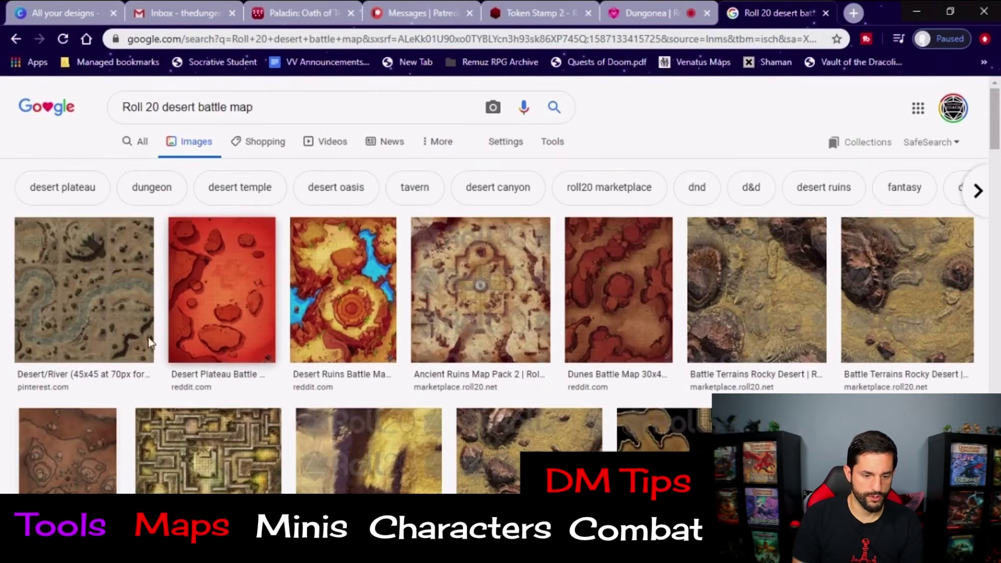
Save the red Desert Plateau battle map image as the PNG "Desert Map" in the Roll 20 Tutorial folder
click(219, 278)
right_click(761, 239)
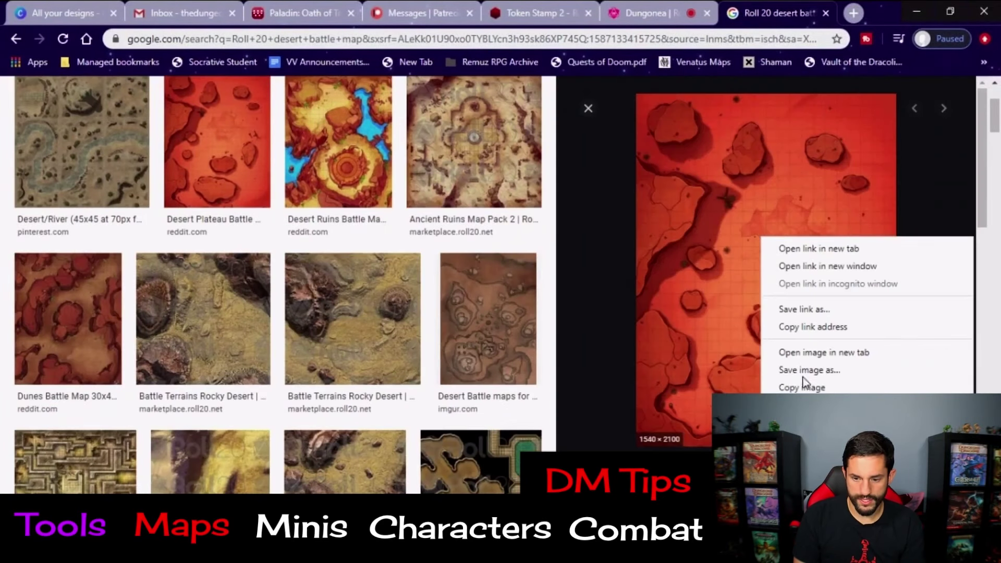
click(819, 371)
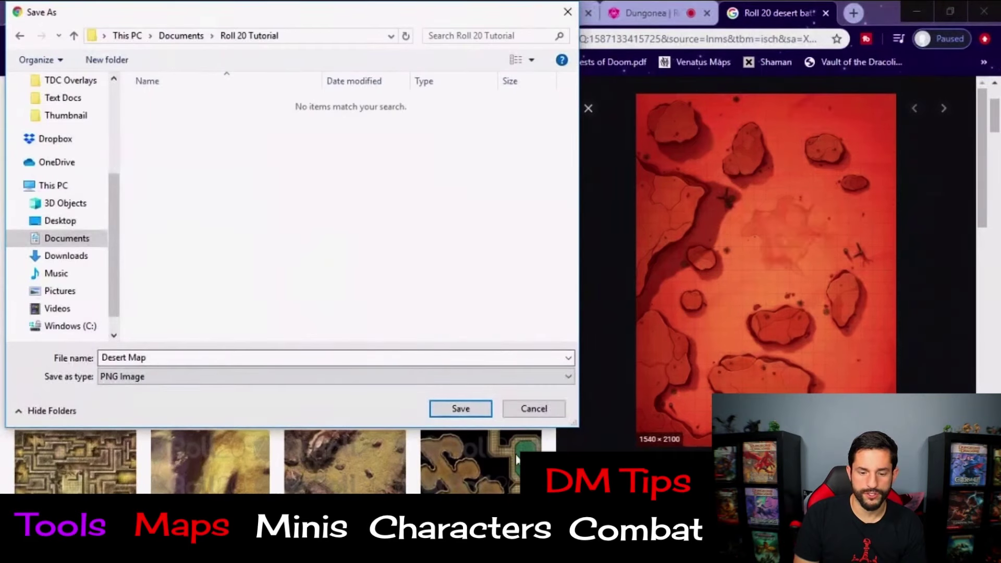
click(459, 409)
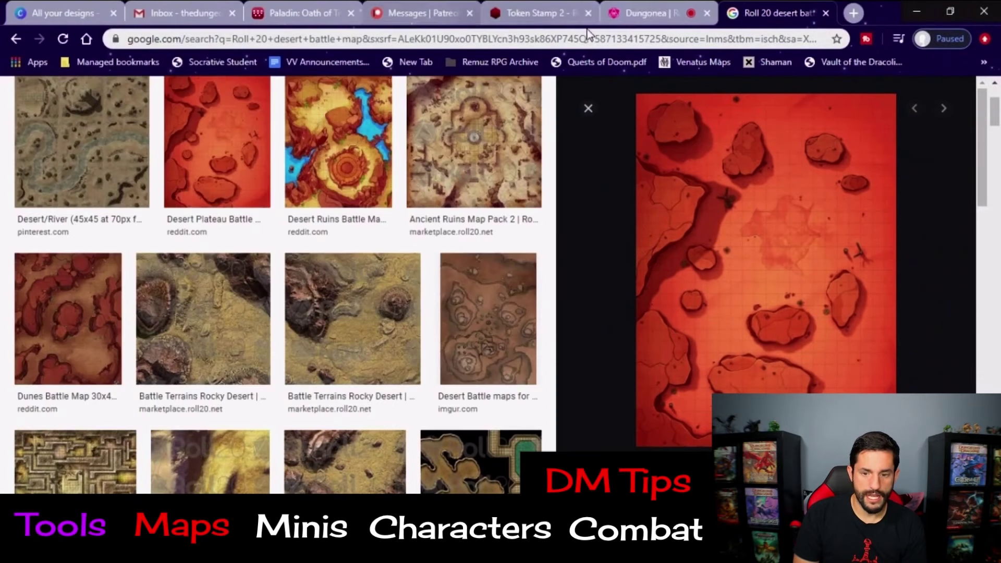
Return to the Roll20 game and add the saved Desert Map image from the Roll 20 Tutorial folder to the page
click(645, 14)
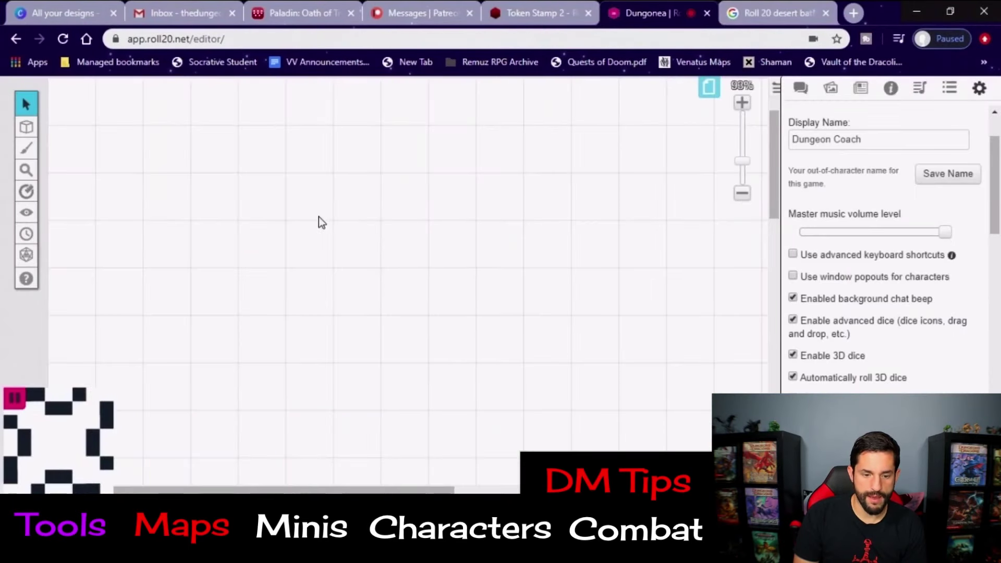
key(super+e)
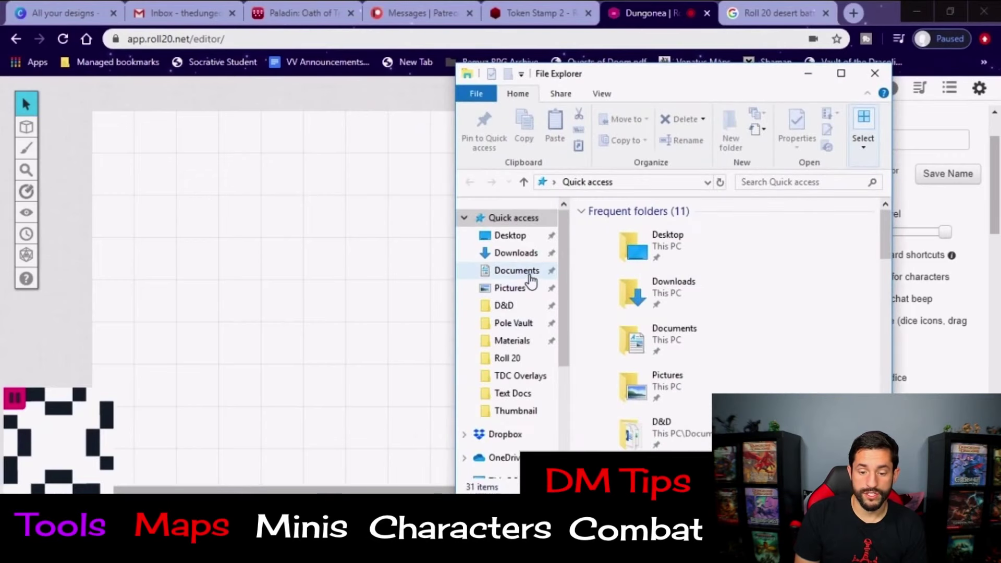
click(530, 276)
click(649, 277)
double_click(649, 272)
drag(625, 245, 280, 282)
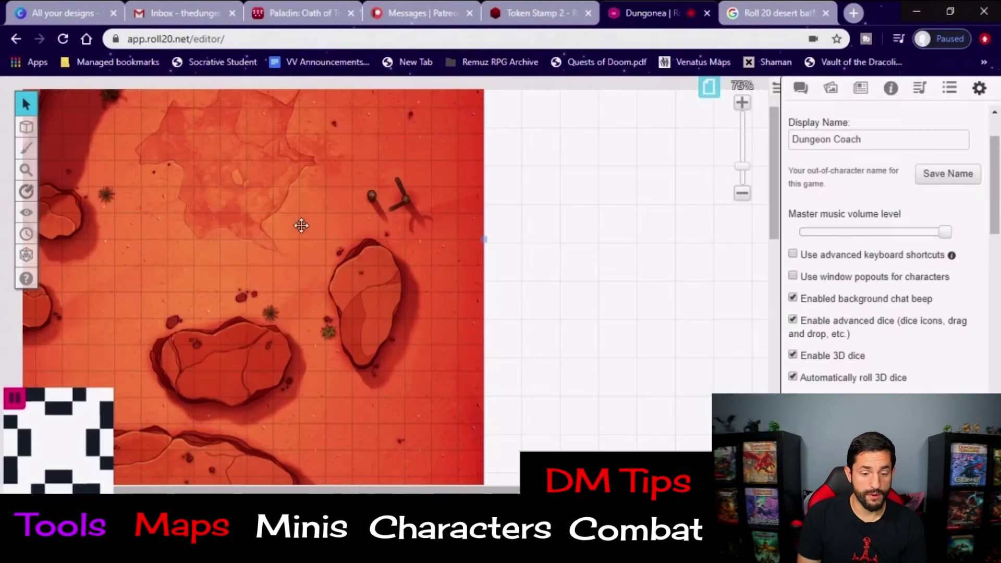
Enlarge the desert map image freehand and compare its printed squares with the page grid
scroll(300, 253, down, 5)
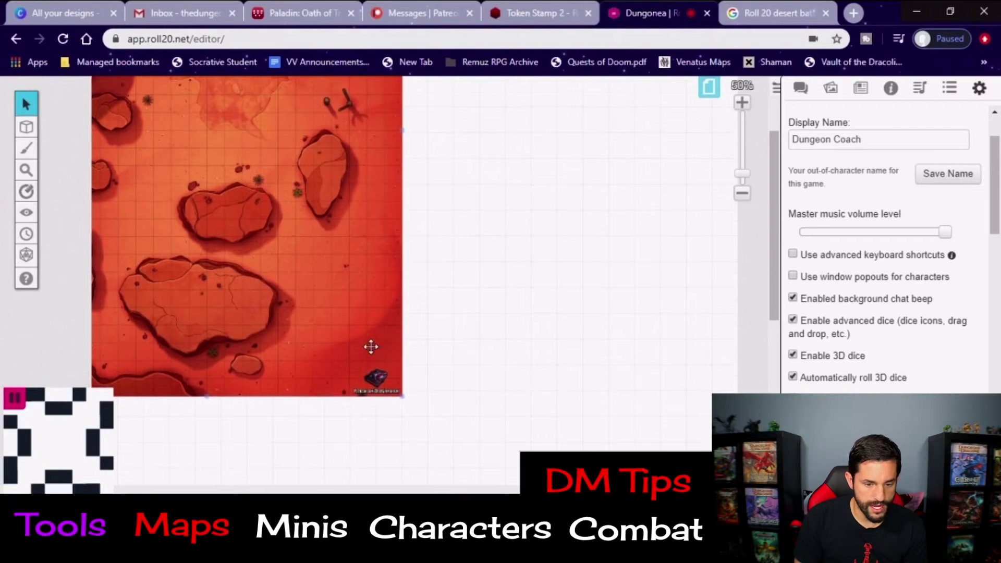
drag(337, 297, 534, 350)
scroll(534, 351, up, 3)
drag(343, 269, 316, 295)
scroll(536, 312, down, 4)
scroll(534, 312, down, 2)
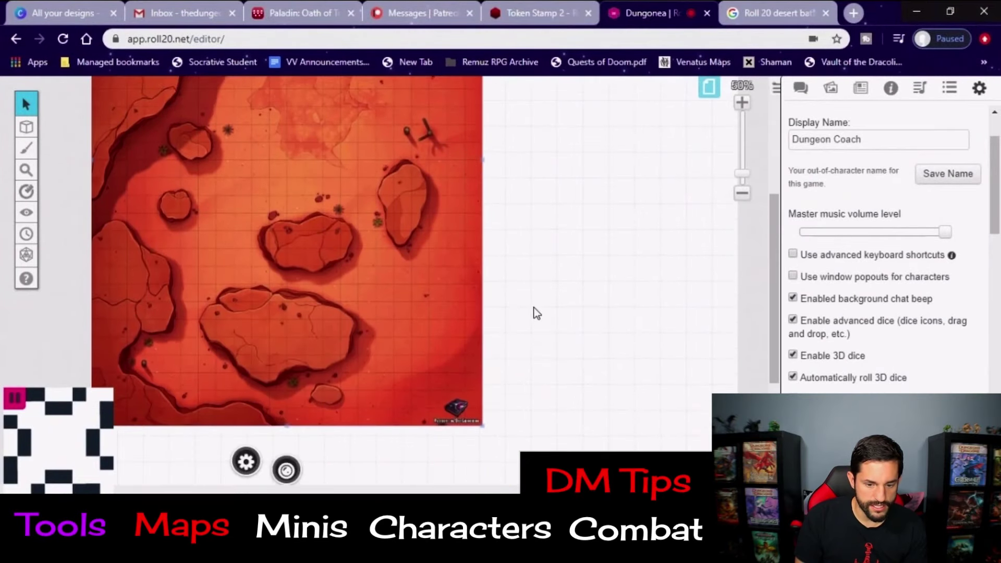
scroll(534, 312, up, 2)
scroll(536, 313, up, 5)
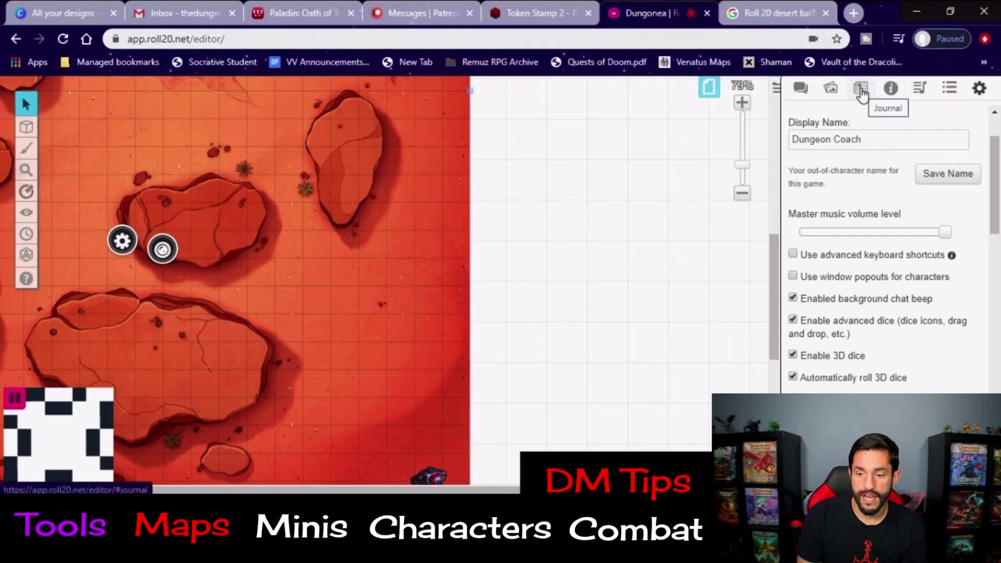
Place a Knight token from the 01 - Characters free assets on the empty grid beside the desert map
click(831, 88)
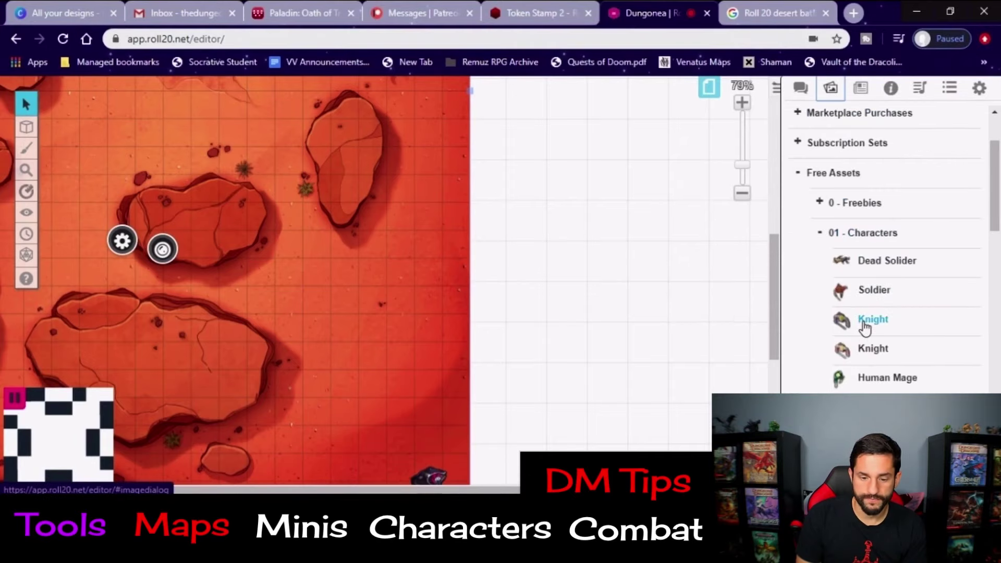
drag(831, 324, 524, 221)
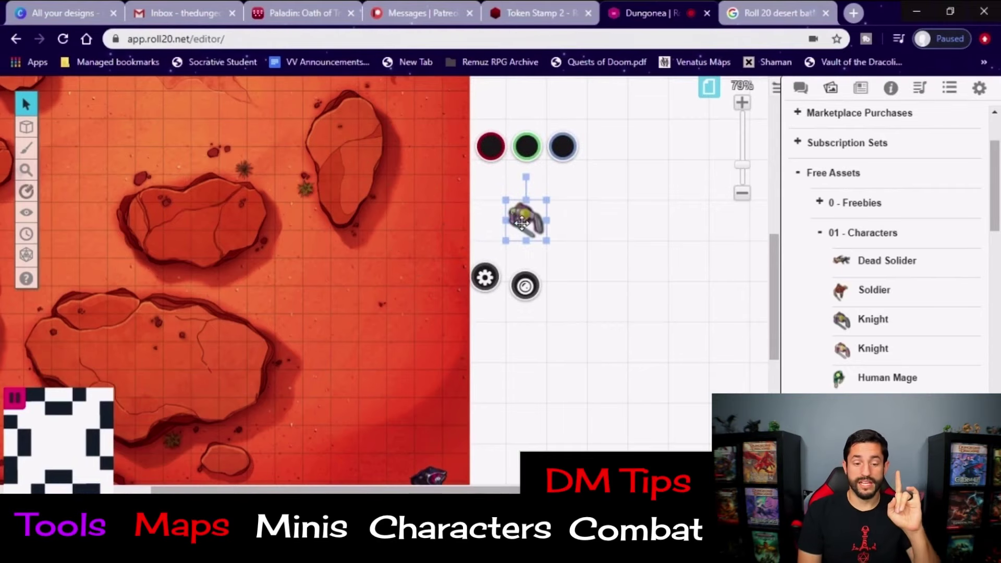
Send the desert map image to the Map Layer and move the Knight token up one square
mouse_move(23, 137)
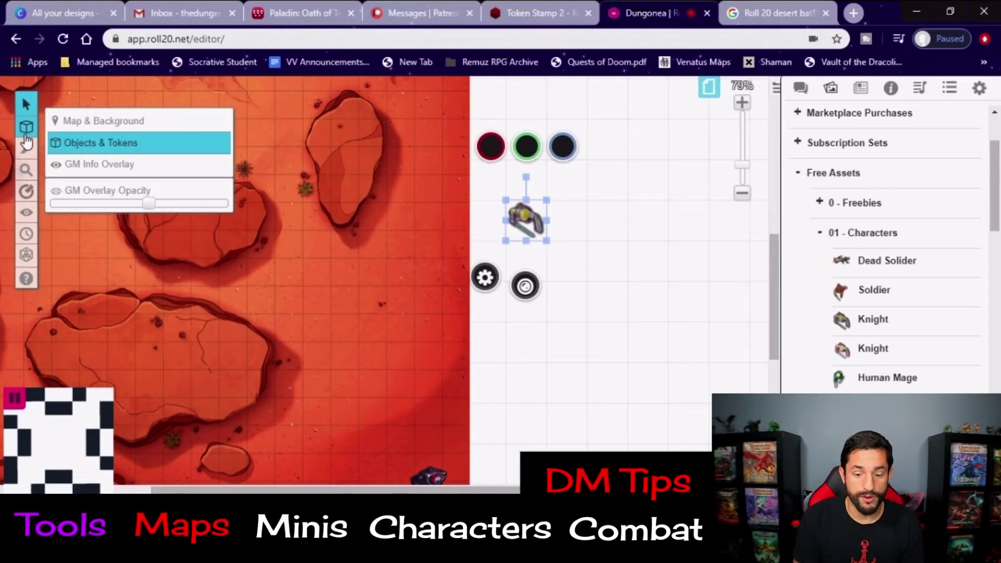
click(341, 236)
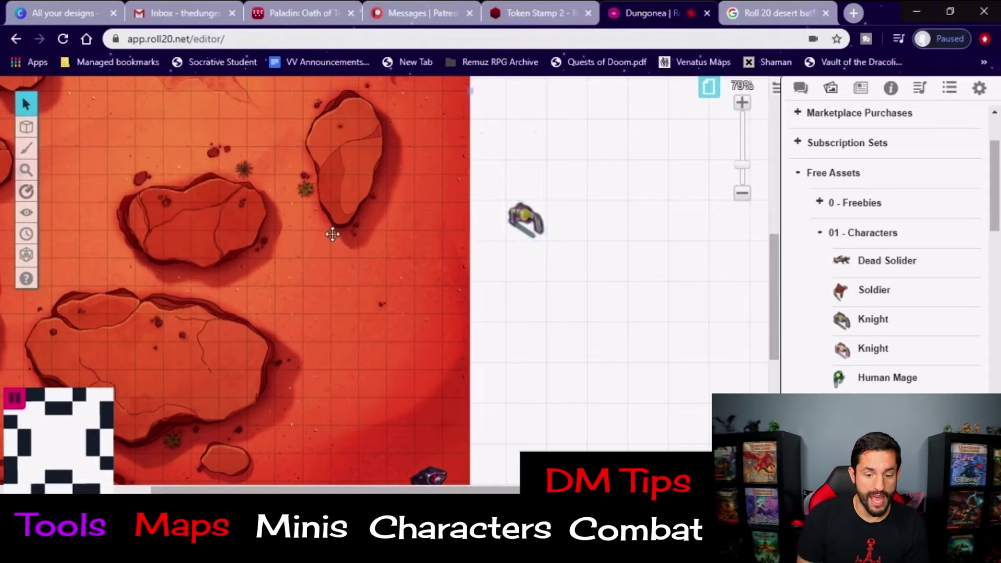
right_click(333, 233)
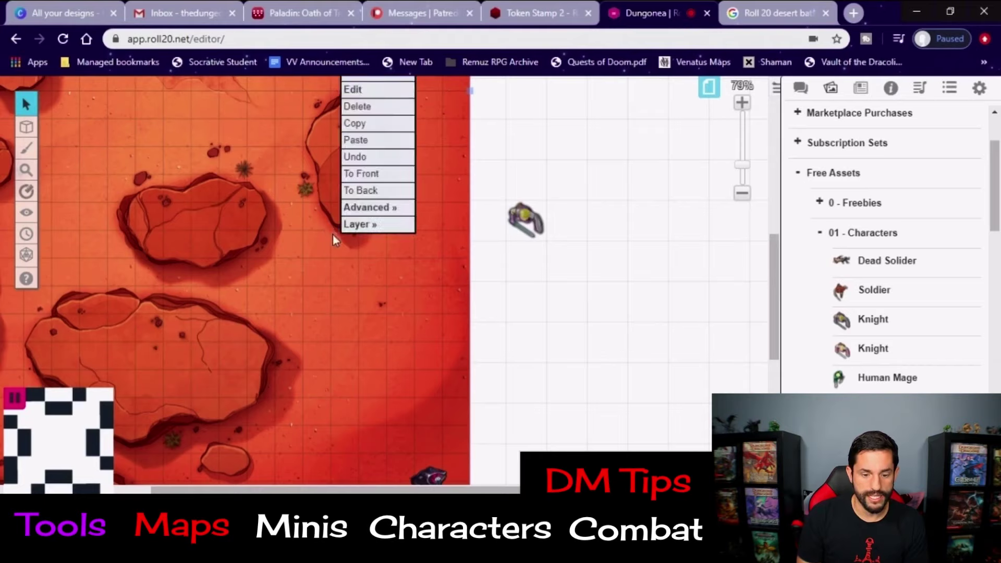
mouse_move(359, 224)
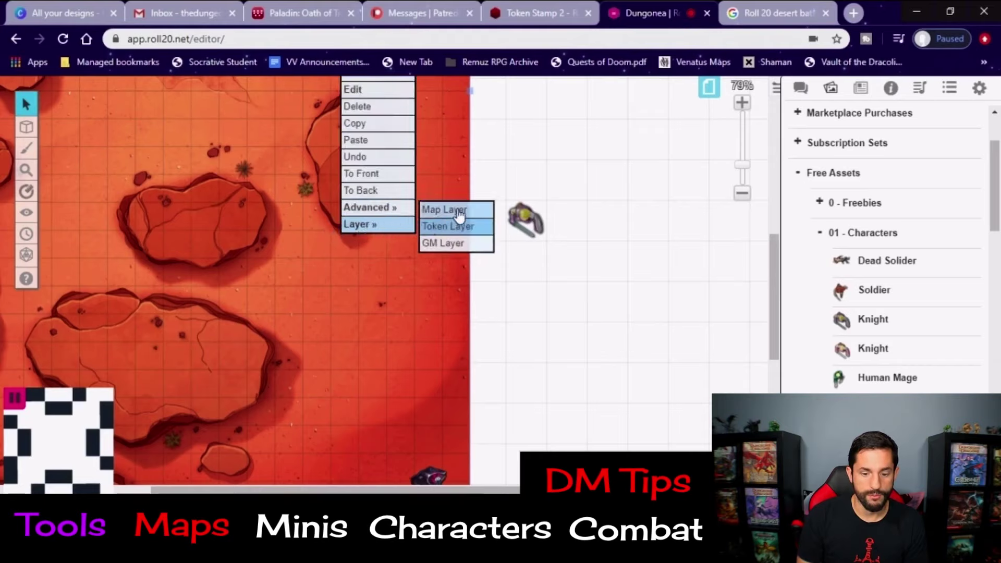
click(458, 211)
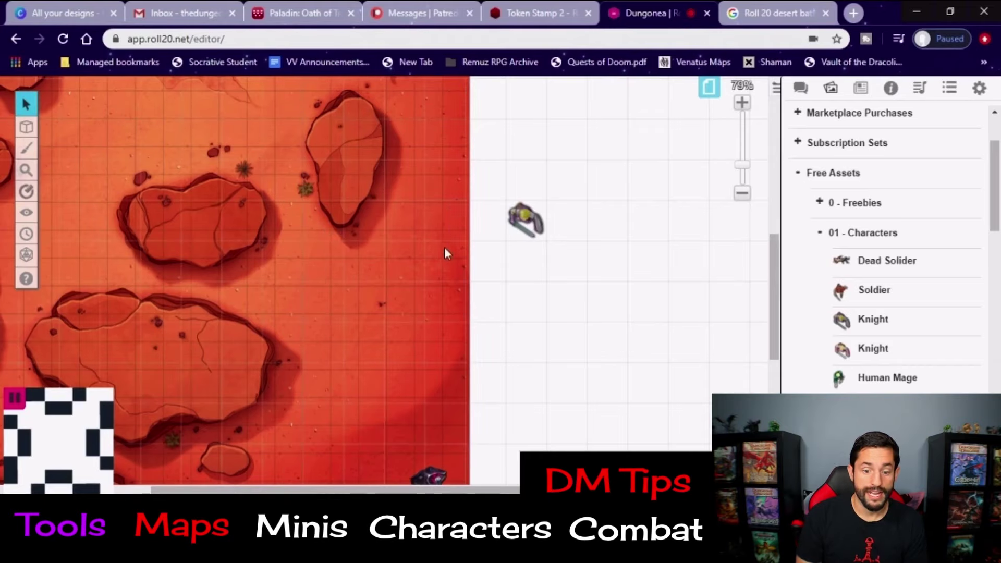
scroll(396, 231, up, 3)
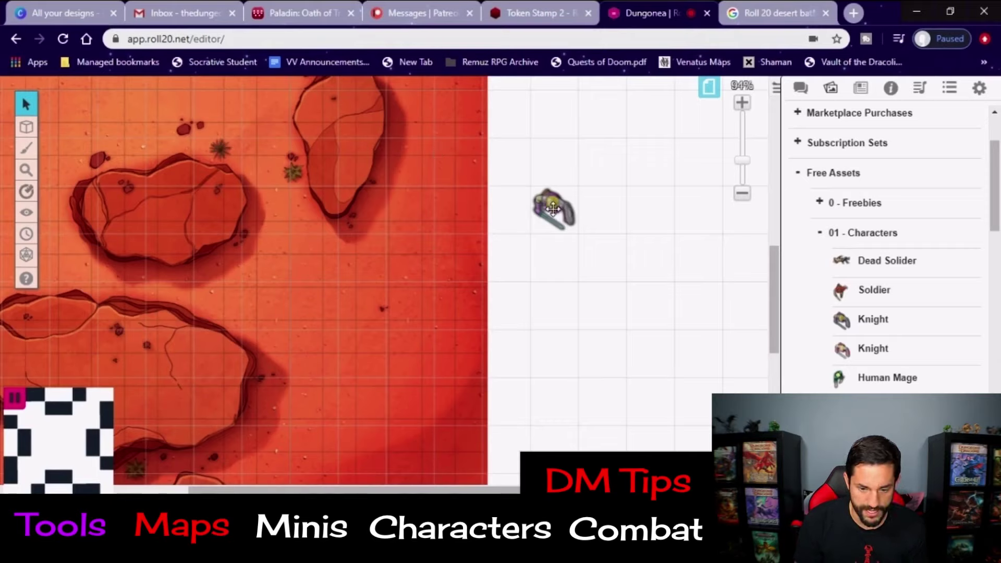
drag(552, 209, 567, 169)
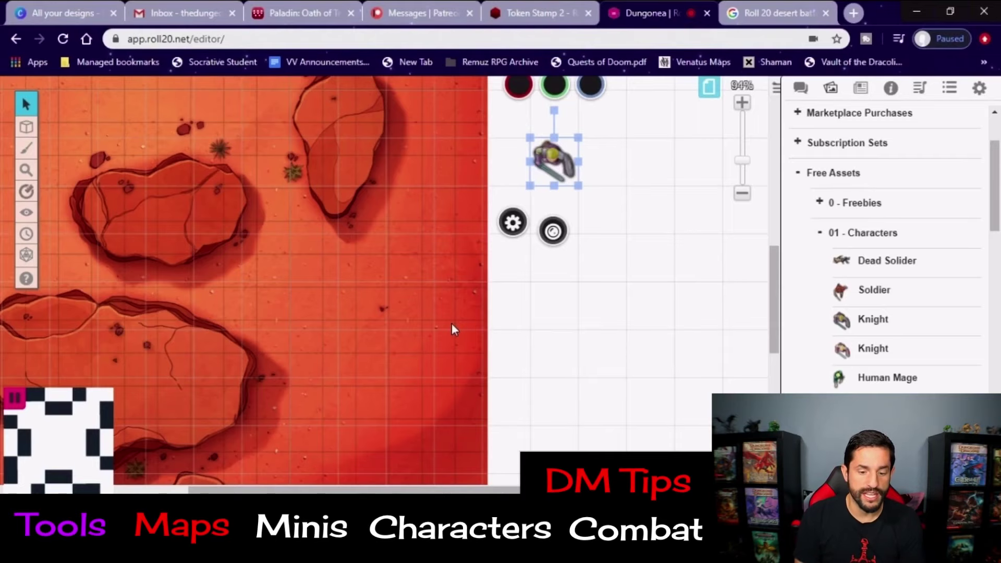
Switch to the Map & Background layer and enlarge the desert map so that it extends under the Knight token
click(26, 128)
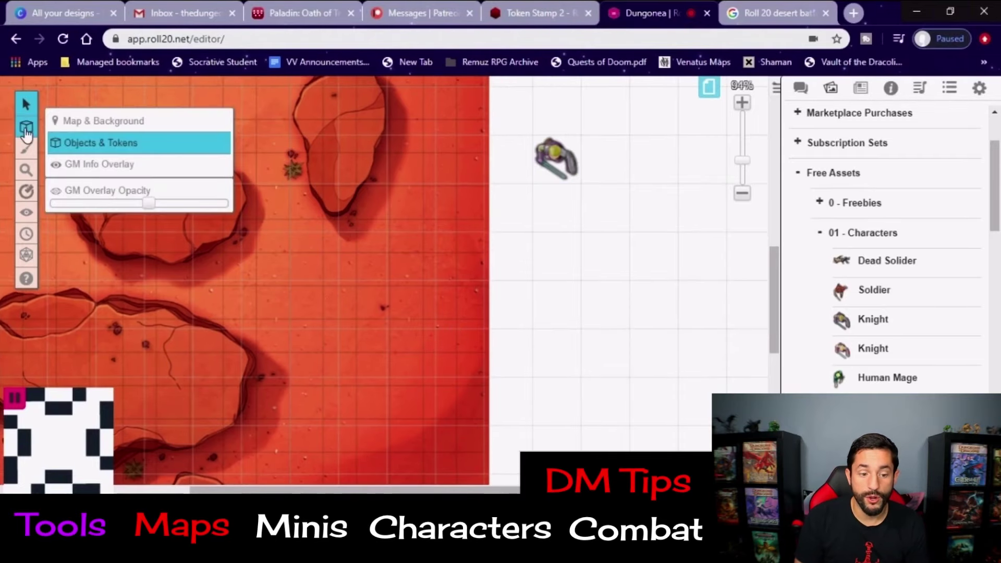
click(73, 121)
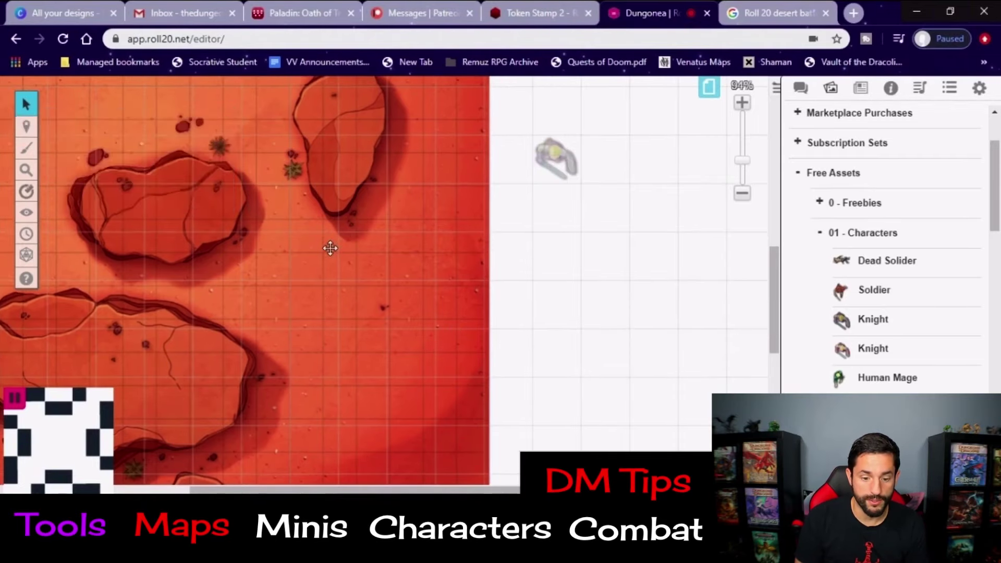
scroll(330, 248, down, 5)
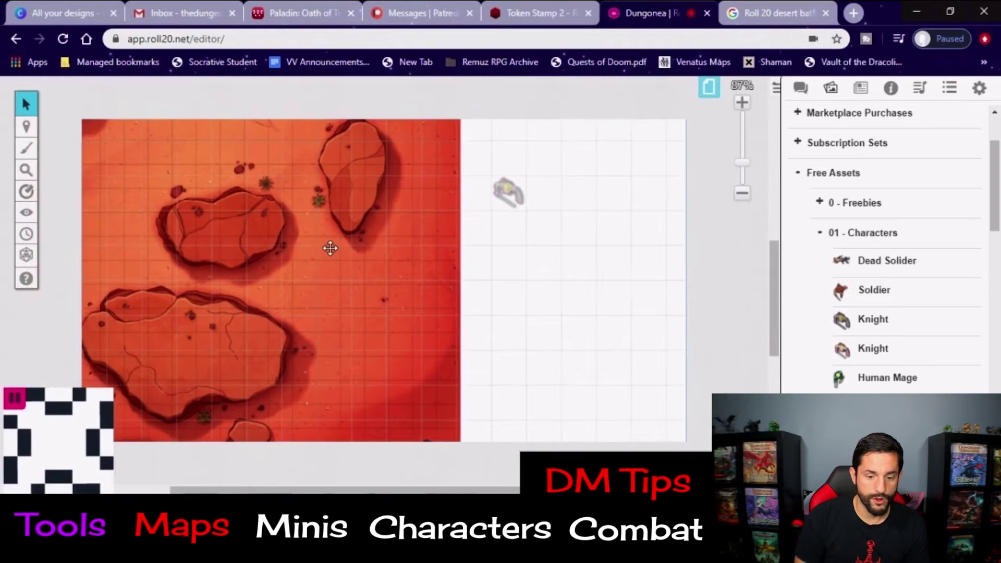
drag(444, 391, 517, 479)
scroll(363, 271, up, 3)
scroll(363, 271, up, 2)
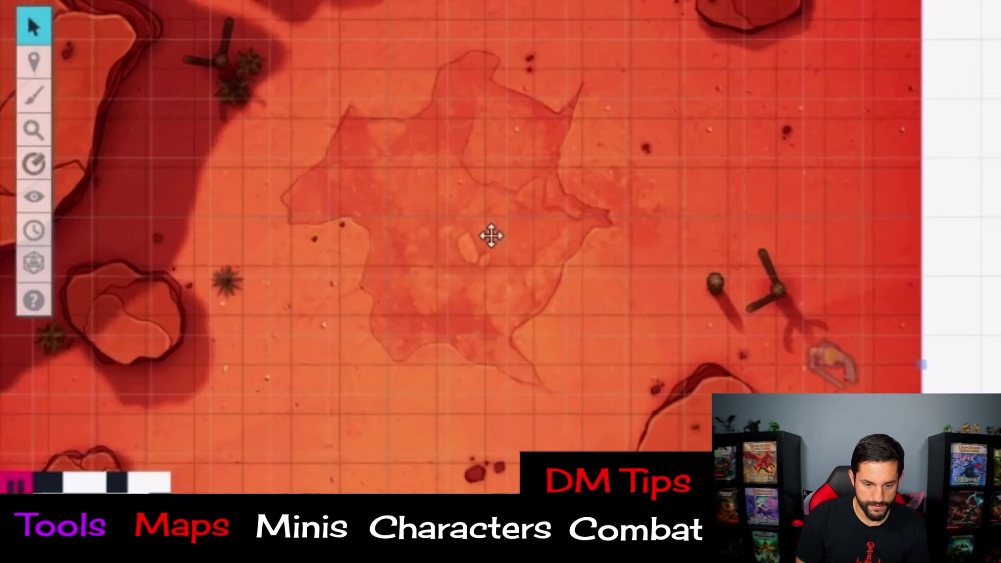
Align the desert map to the grid by outlining 3 x 3 of its cells and accepting a cell size of 57 x 59 pixels
right_click(491, 235)
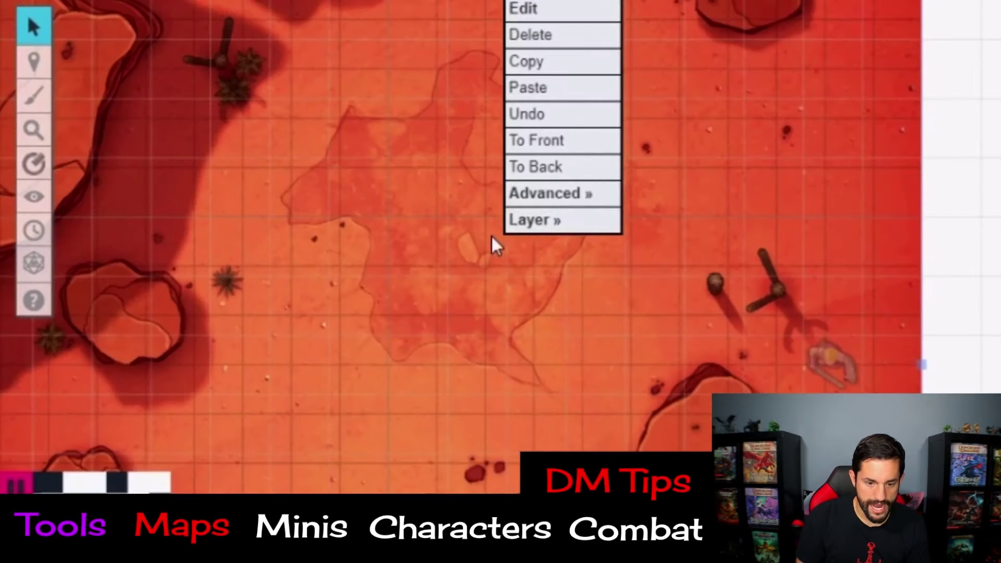
mouse_move(550, 208)
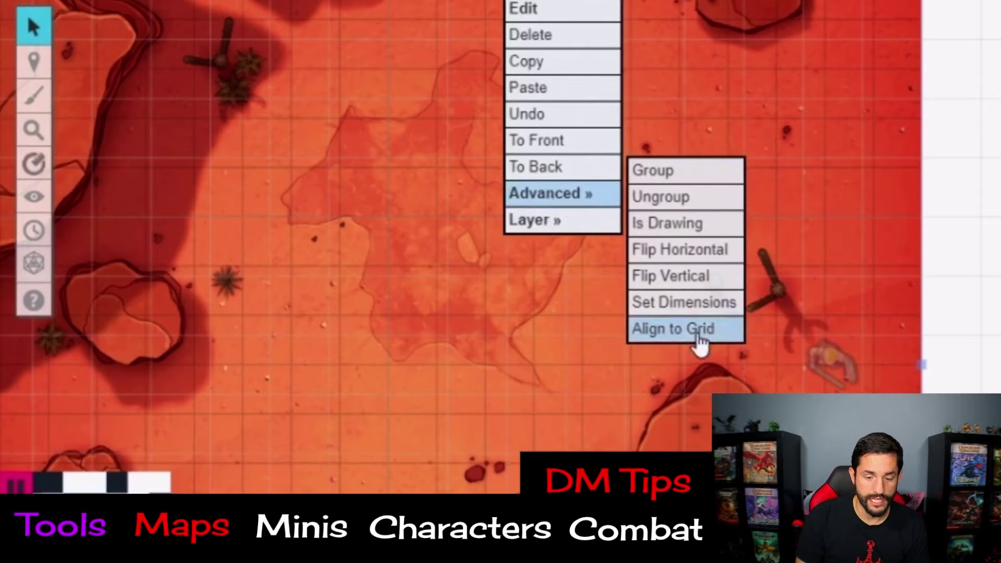
click(698, 334)
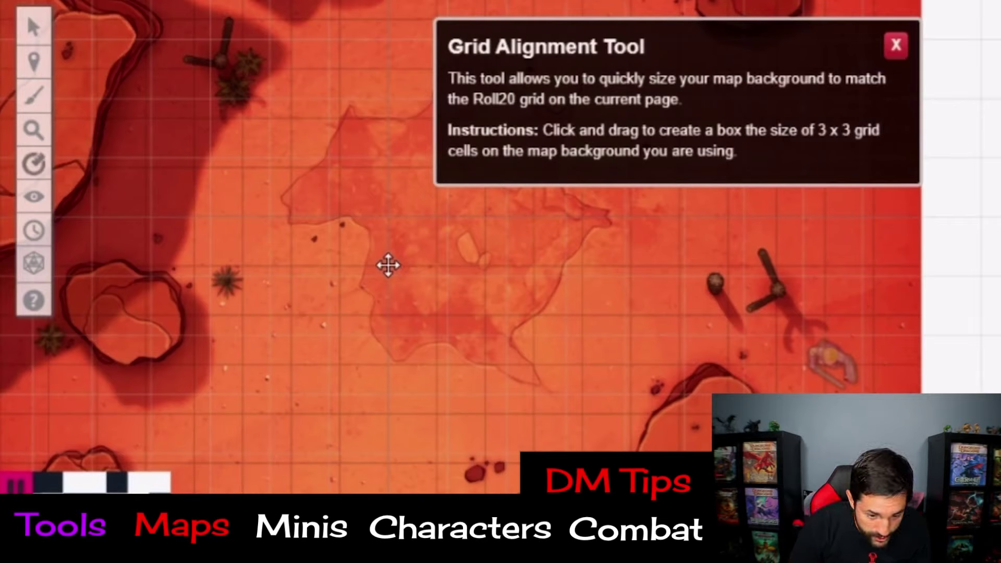
drag(388, 266, 534, 415)
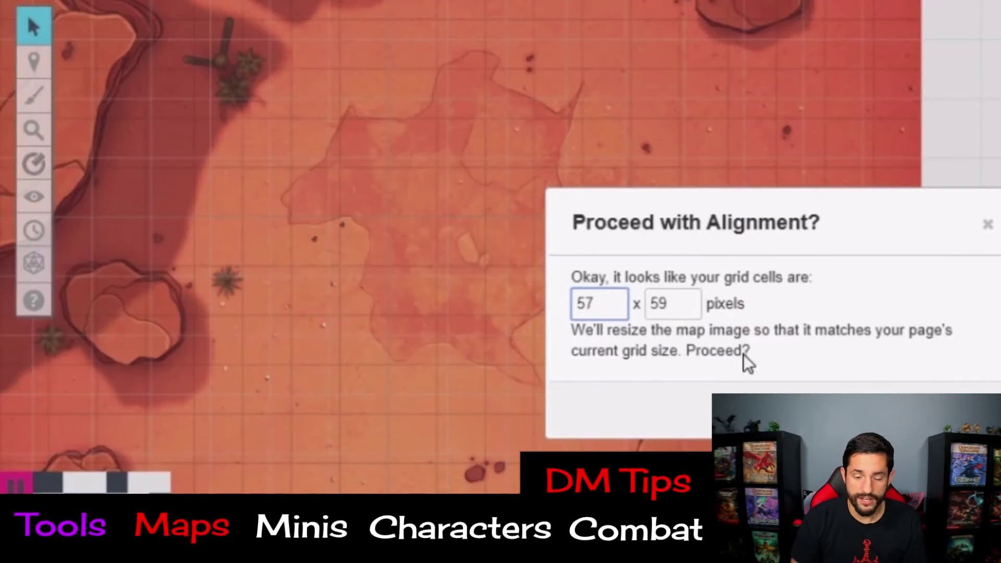
click(818, 391)
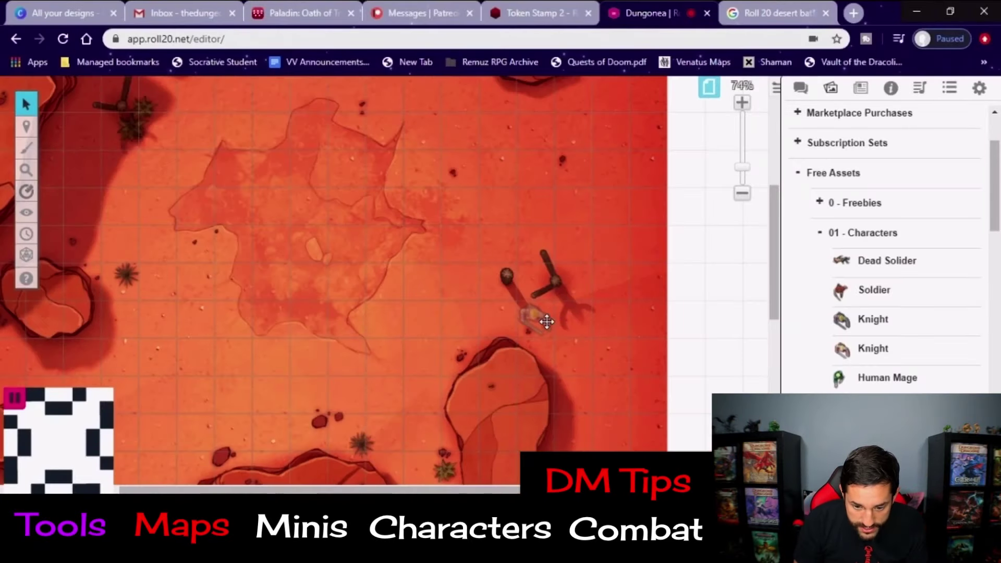
scroll(547, 322, up, 2)
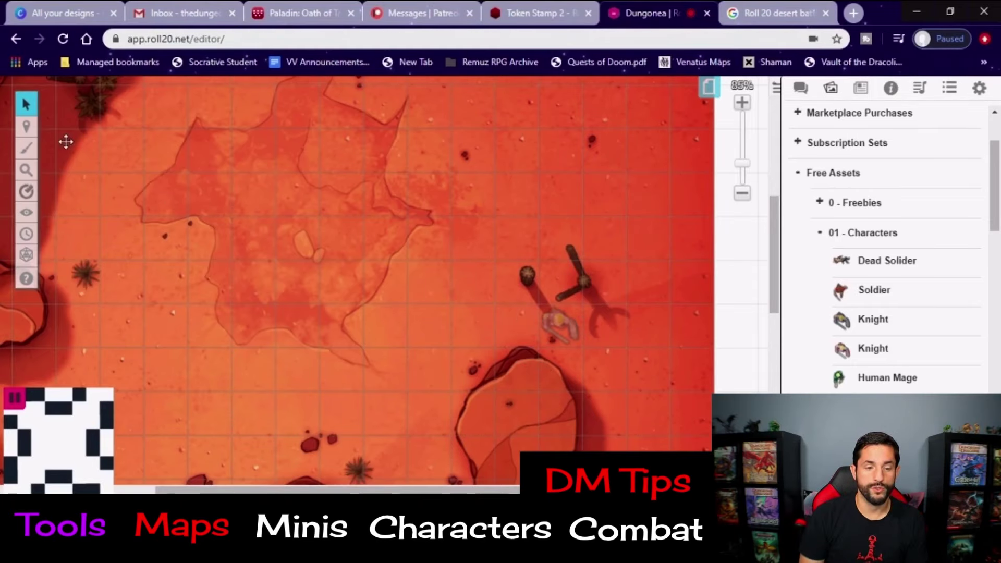
Switch to the token layer and move the Knight token four squares west and one square north on the desert map
mouse_move(32, 134)
click(96, 142)
click(560, 323)
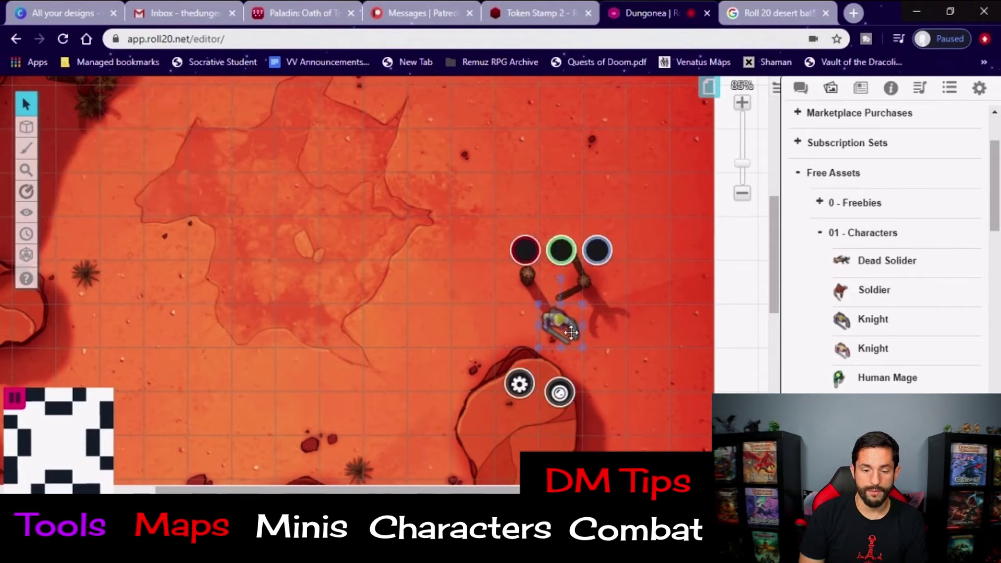
drag(571, 332, 406, 295)
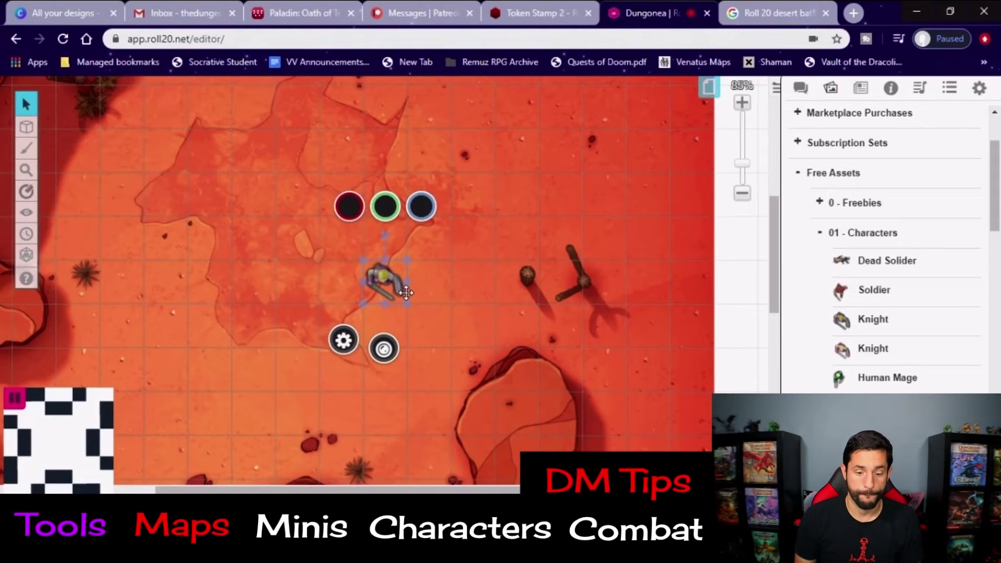
Delete the Knight token from the desert map
scroll(406, 293, down, 5)
scroll(407, 292, down, 5)
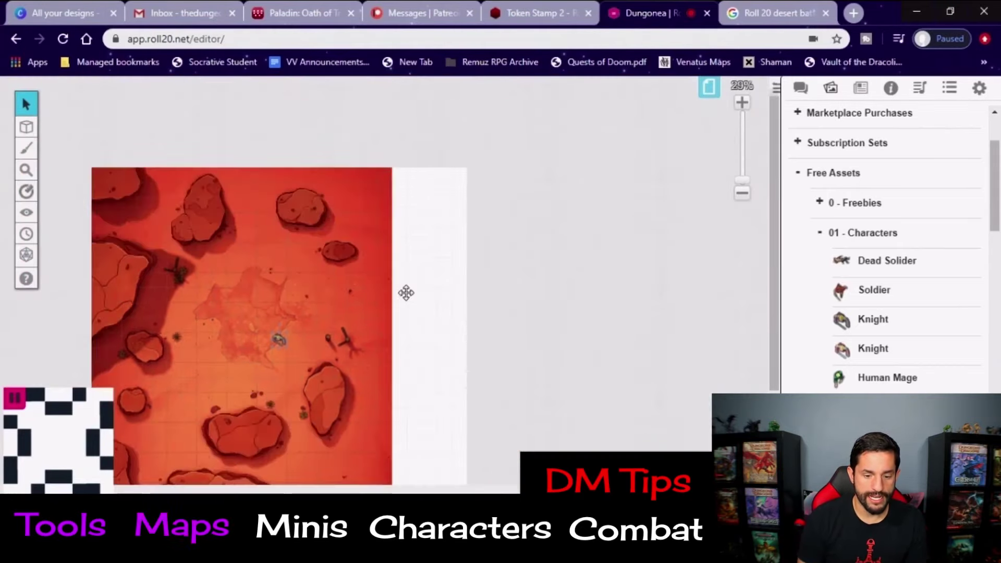
click(452, 270)
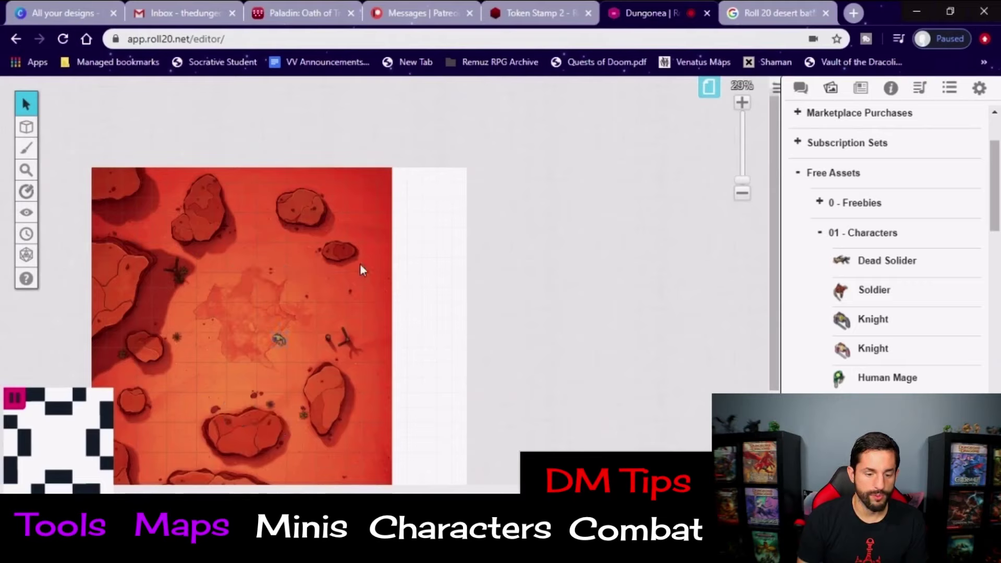
click(277, 338)
key(Delete)
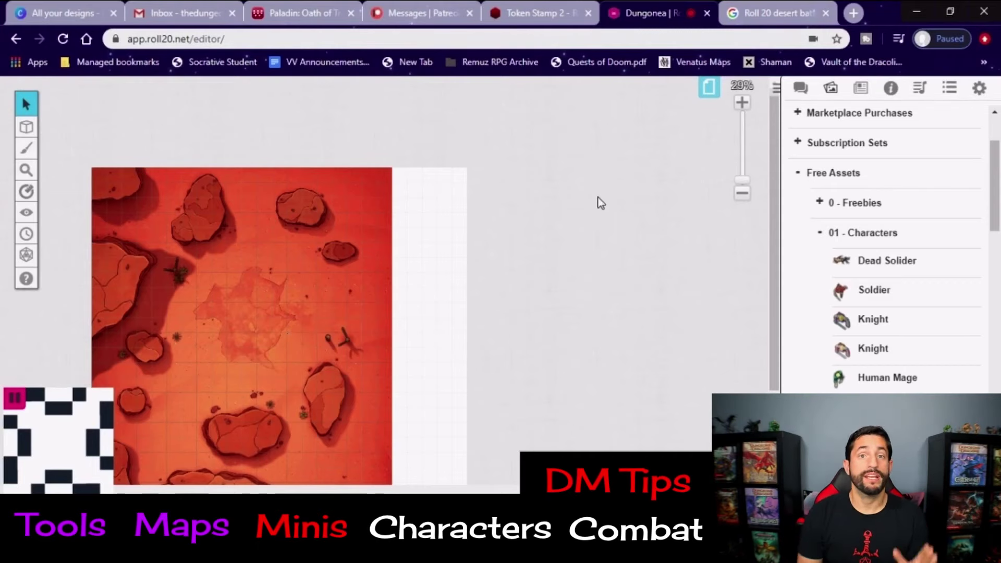
Switch to Google Images and search for D&D Purple Dragonborn
click(773, 10)
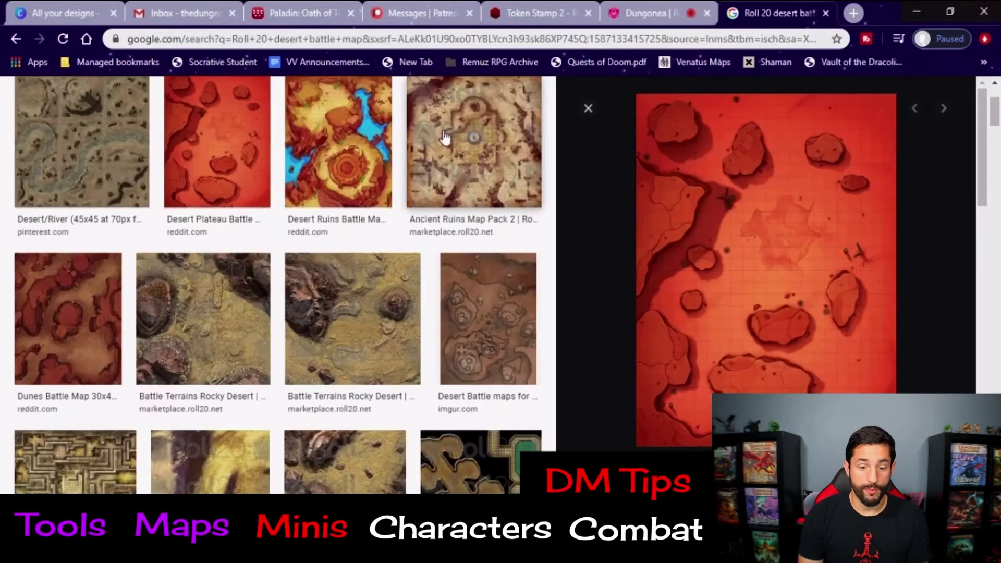
scroll(445, 127, up, 3)
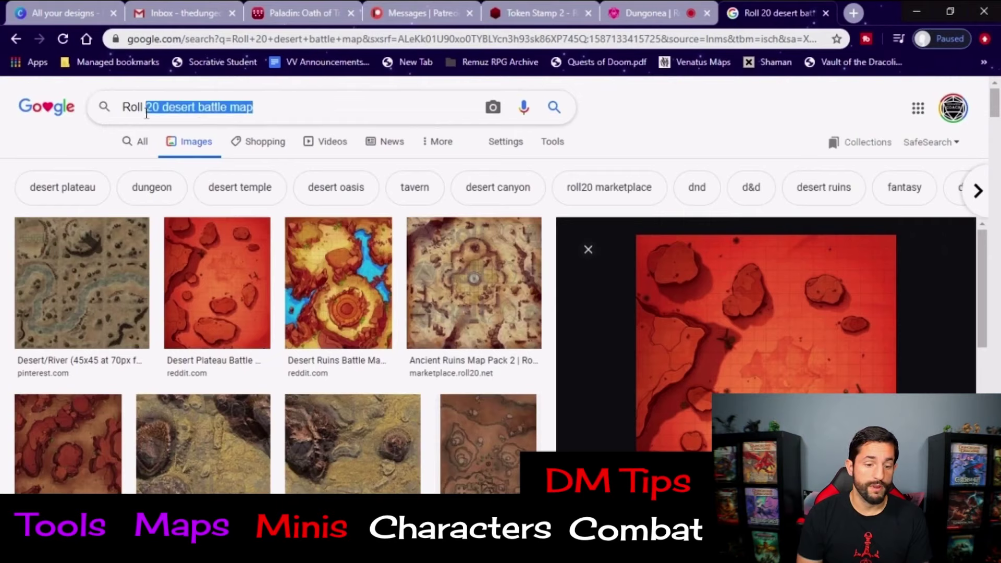
triple_click(296, 109)
text(D&D Purpl)
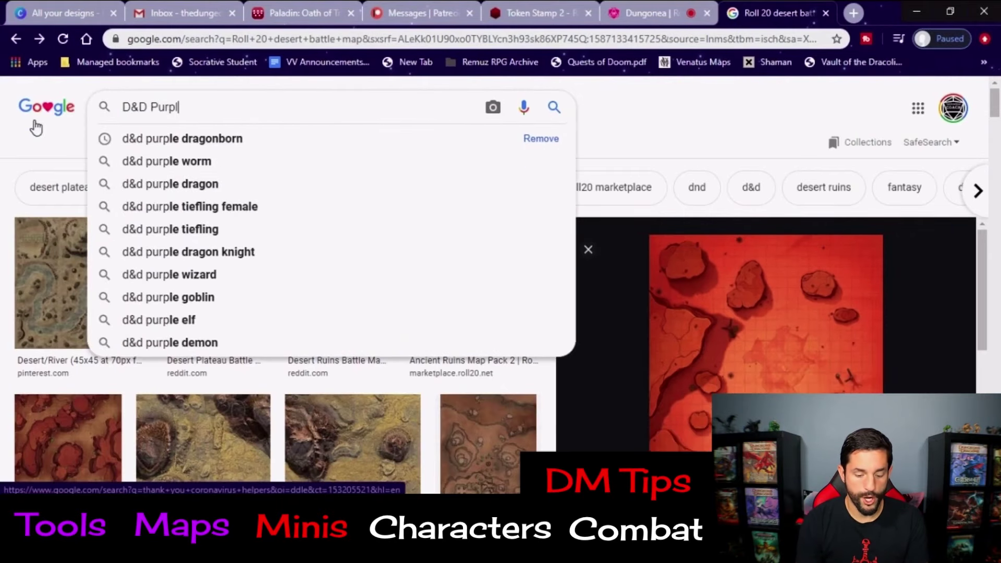
text(e Dragonborn)
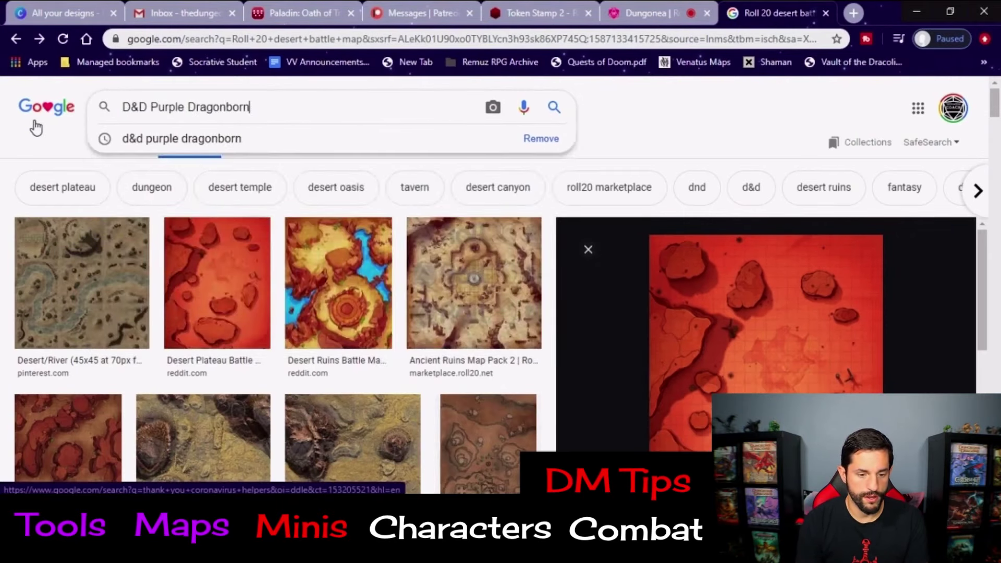
key(Return)
Save the image of the armoured, axe-wielding purple dragonborn as Purple Dragonborn in the Roll 20 Tutorial folder
scroll(572, 386, down, 2)
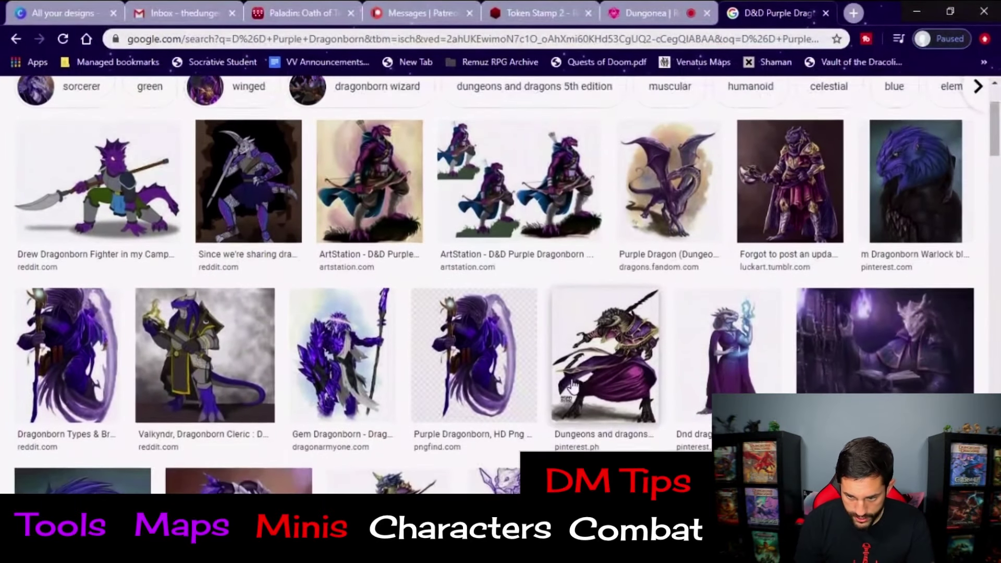
scroll(572, 386, up, 1)
click(750, 224)
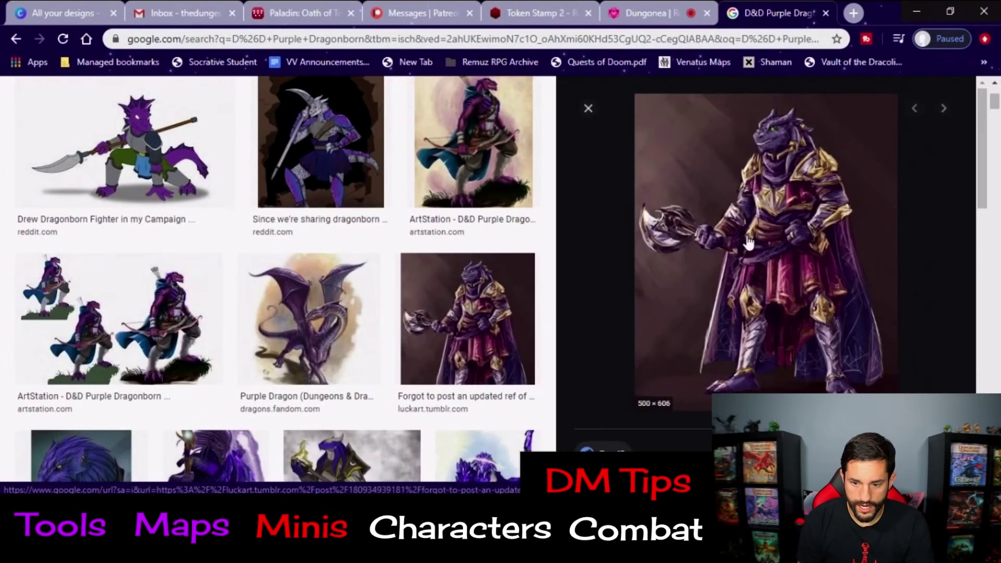
right_click(751, 238)
click(787, 372)
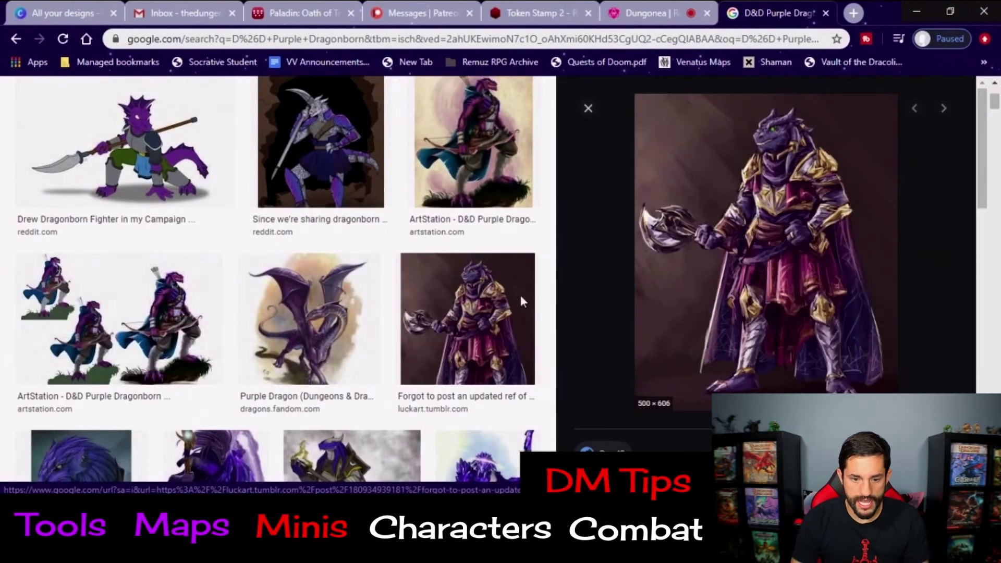
text(Purple Dr)
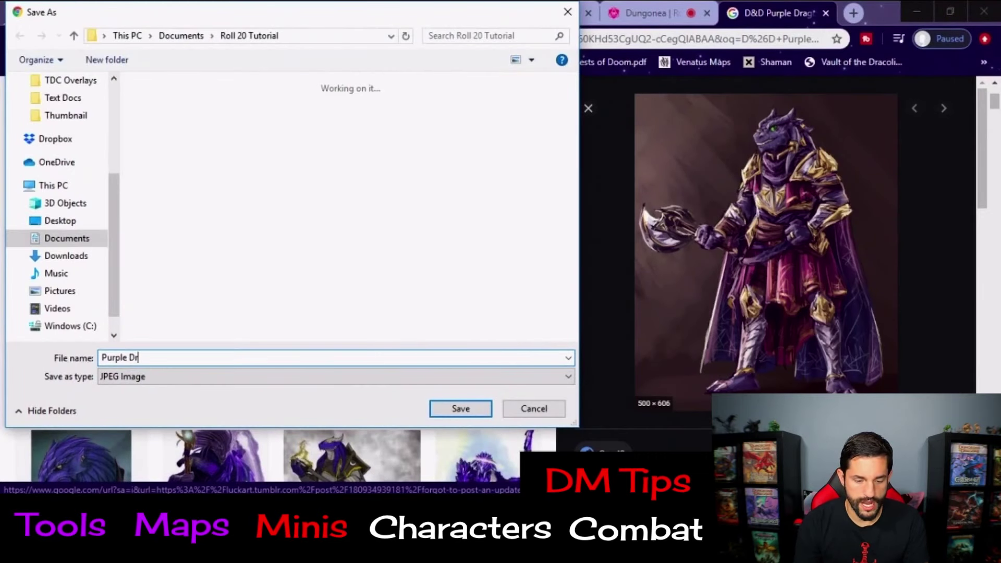
text(agon)
key(Return)
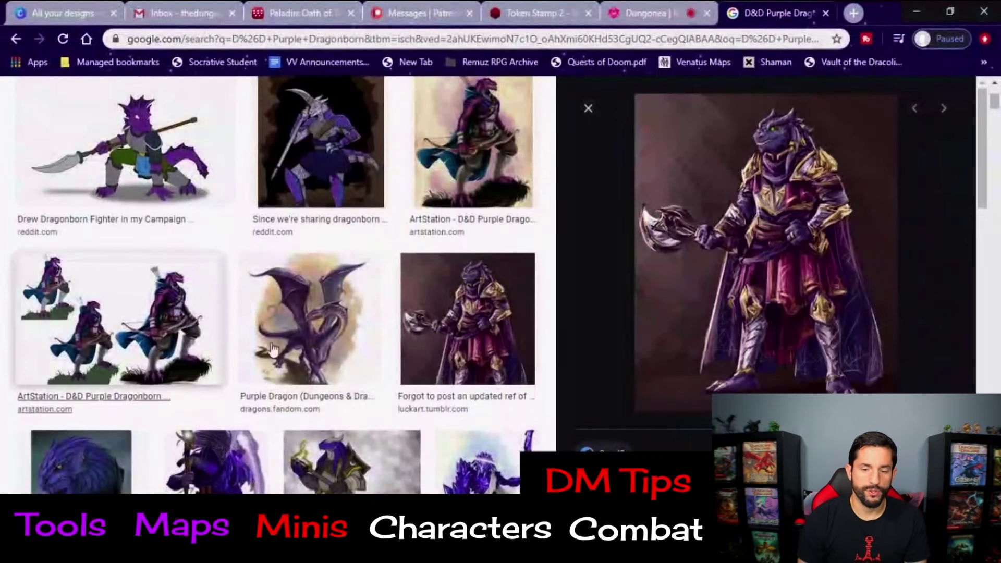
Switch to Token Stamp 2 and load the Purple Dragonborn image from the Roll 20 Tutorial folder into its workspace
click(531, 15)
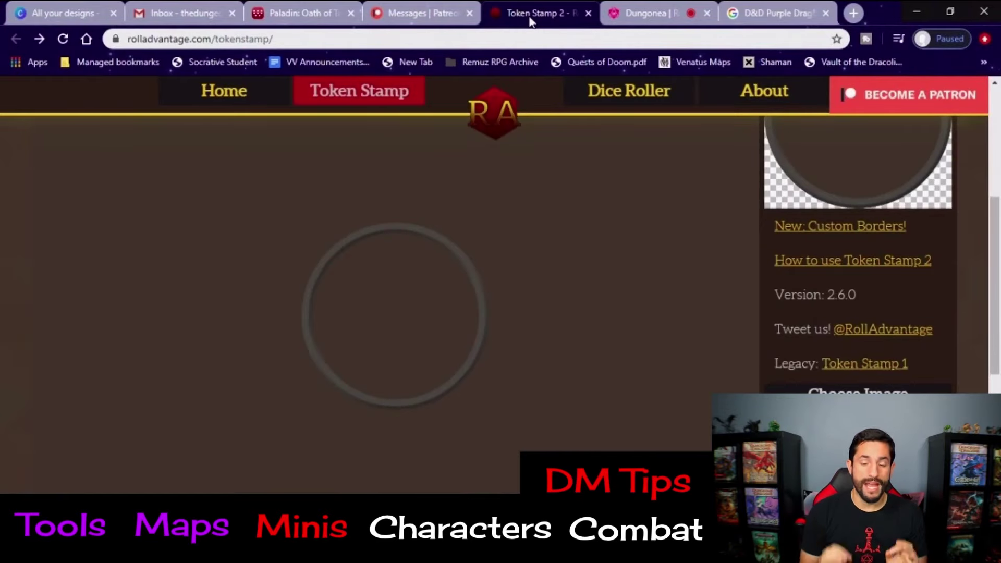
scroll(498, 272, up, 5)
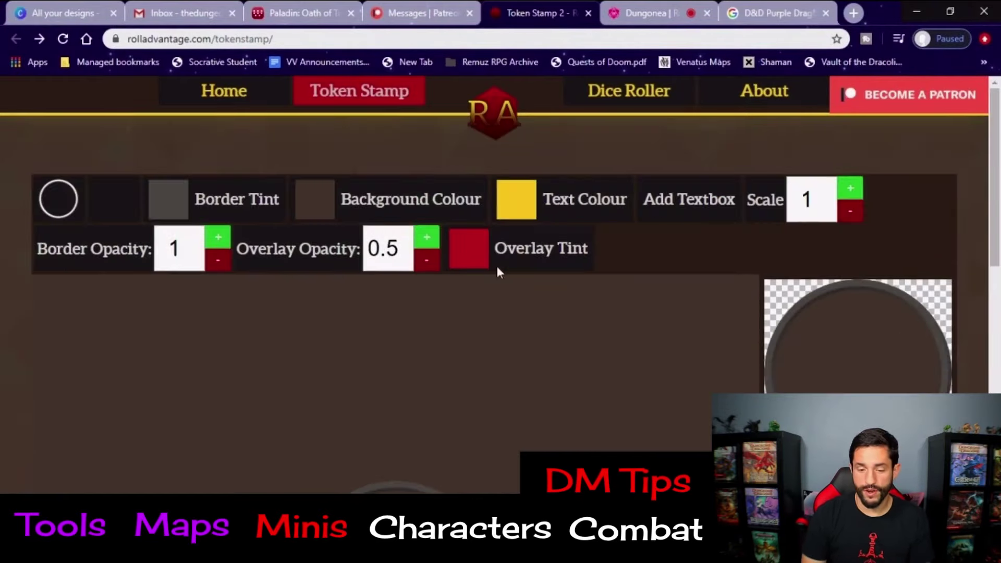
scroll(497, 273, down, 2)
scroll(497, 273, down, 4)
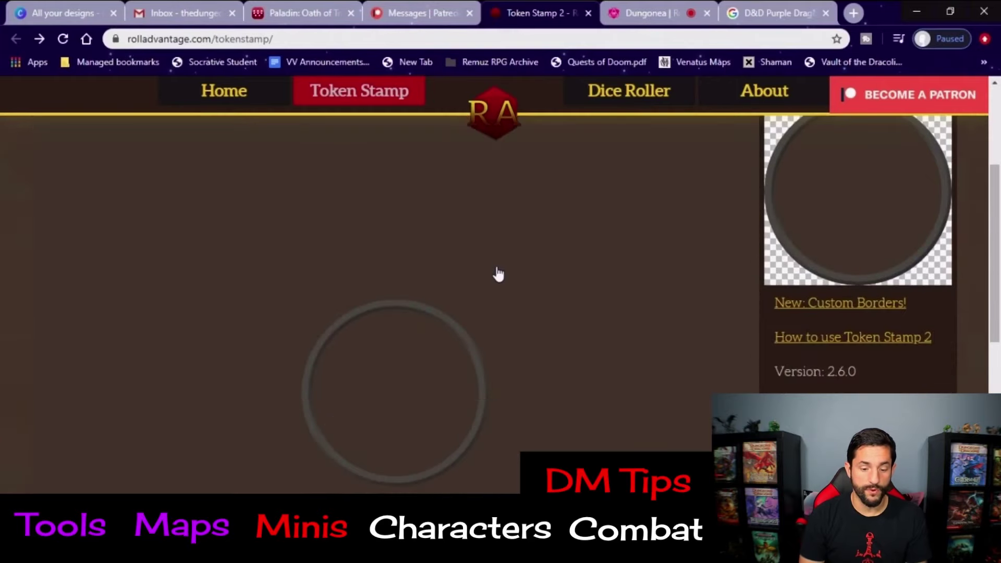
key(alt+Tab)
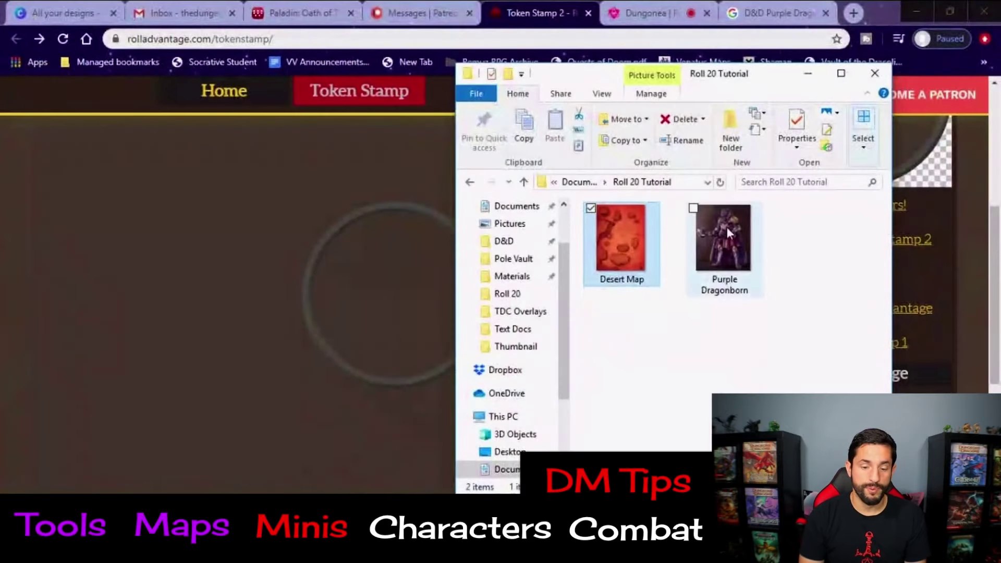
drag(730, 225, 355, 338)
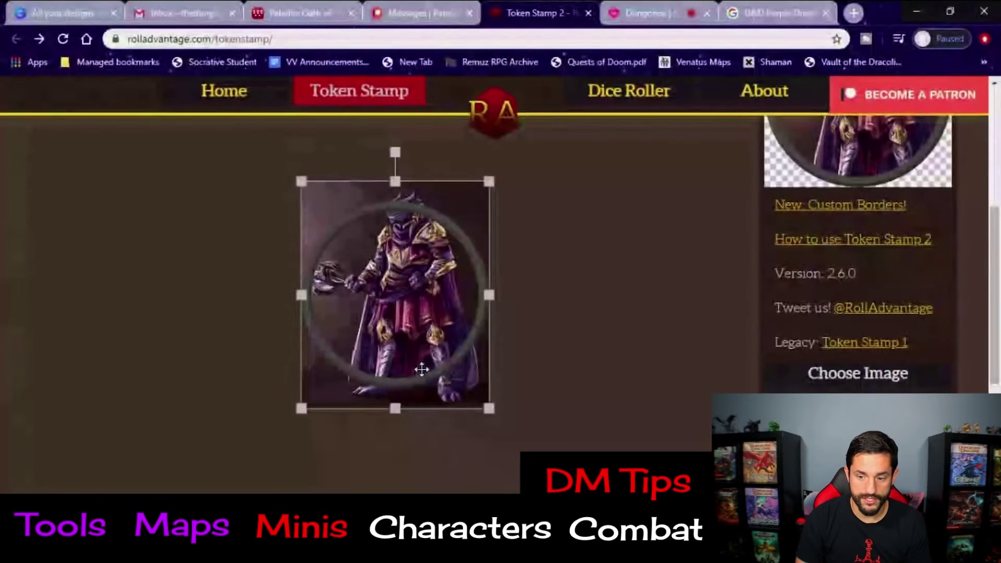
Enlarge and reposition the dragonborn image so that its head and chest fill the circular token border
scroll(616, 313, up, 3)
scroll(616, 313, down, 1)
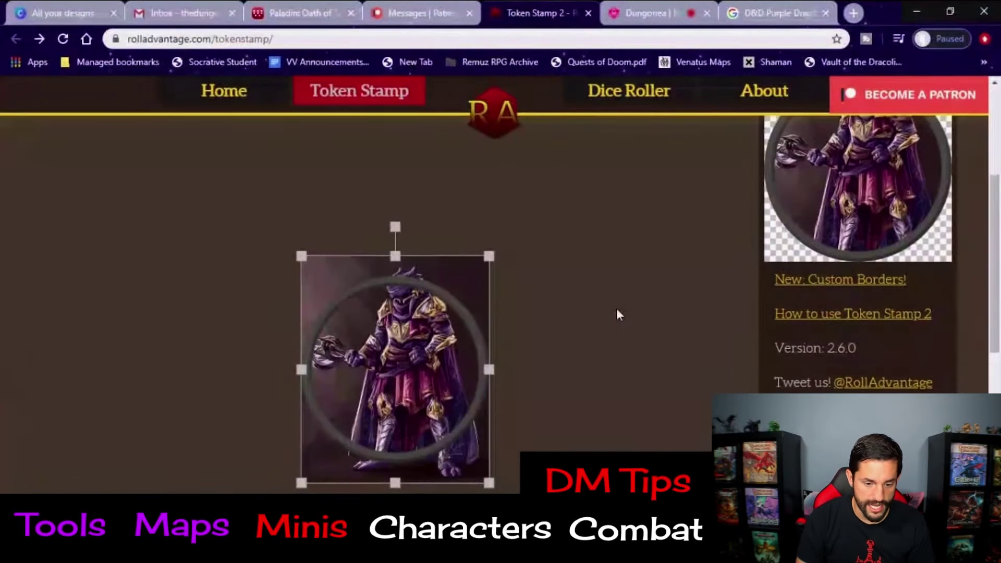
drag(401, 345, 401, 409)
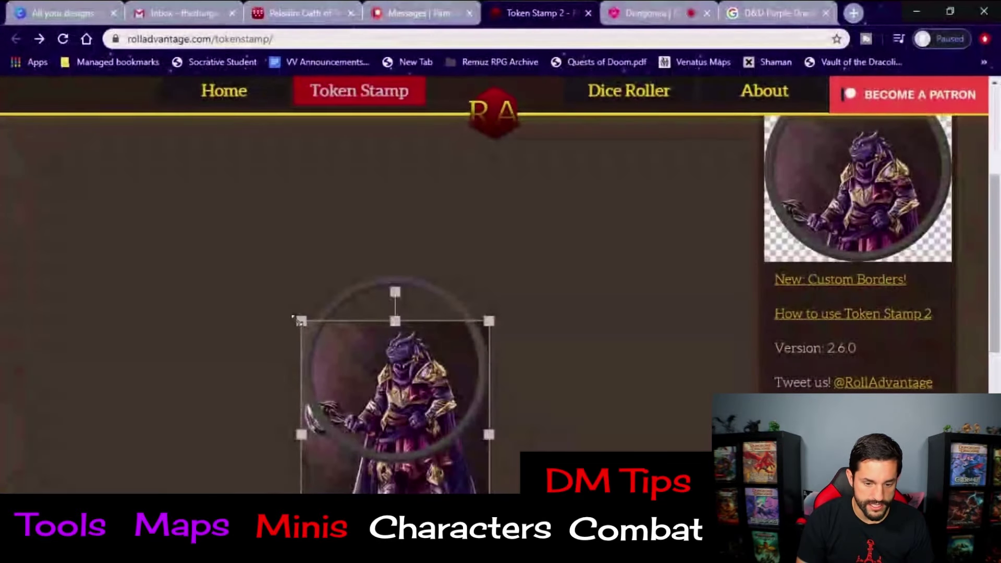
drag(293, 316, 203, 225)
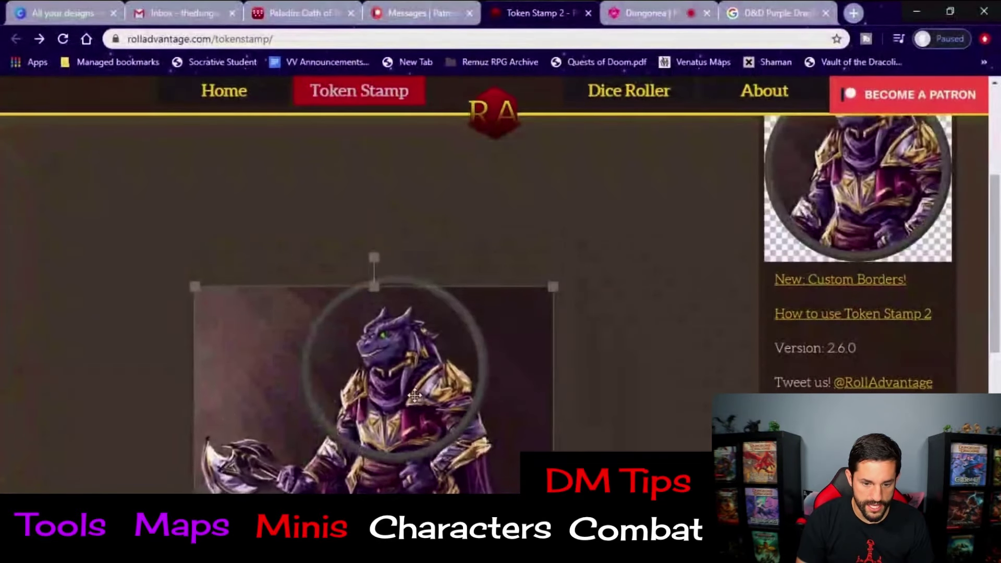
mouse_move(414, 396)
mouse_down()
mouse_move(413, 380)
mouse_move(415, 388)
mouse_up()
Download the finished token and save a copy of it as Dragonborn Token
scroll(862, 286, up, 2)
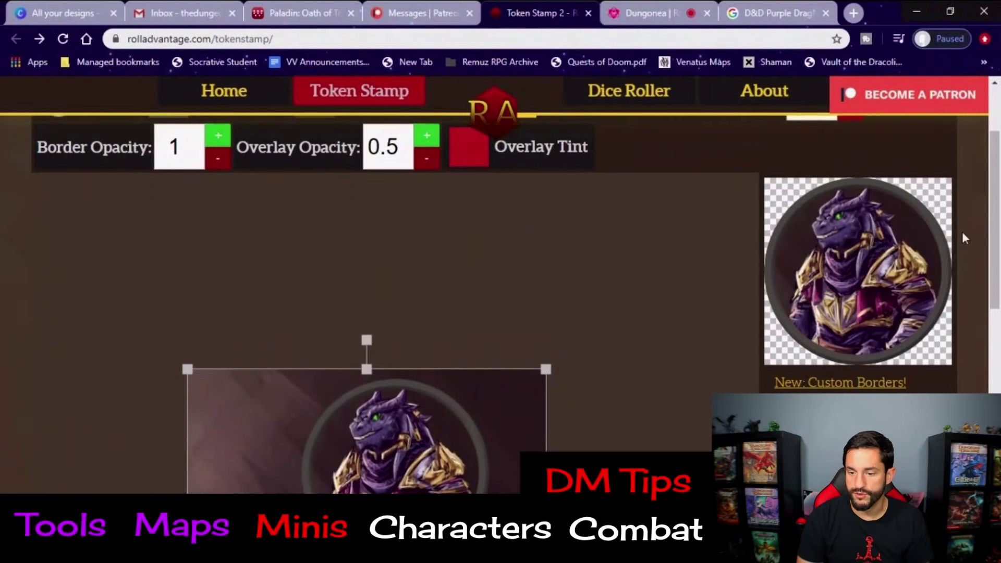
scroll(804, 336, down, 6)
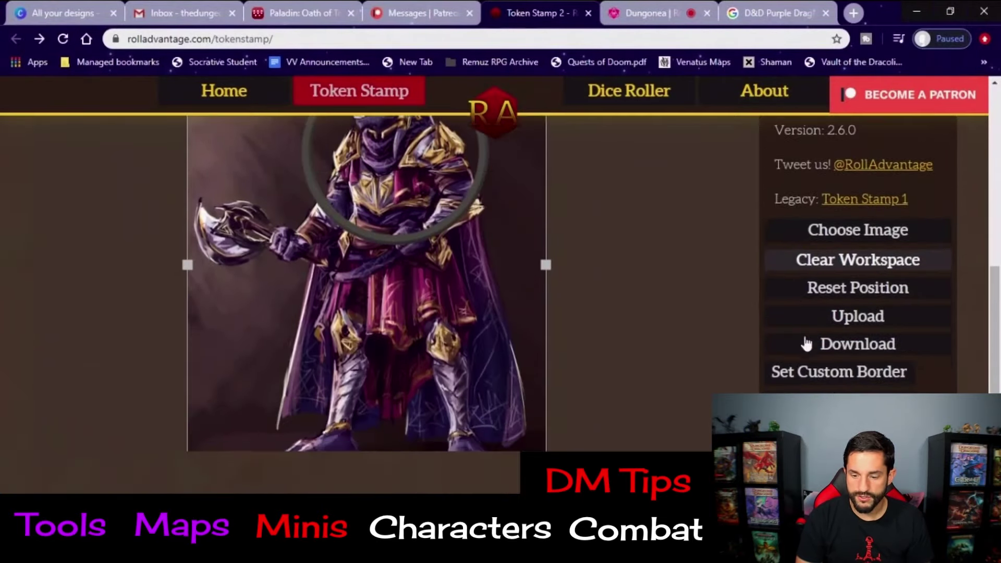
click(807, 344)
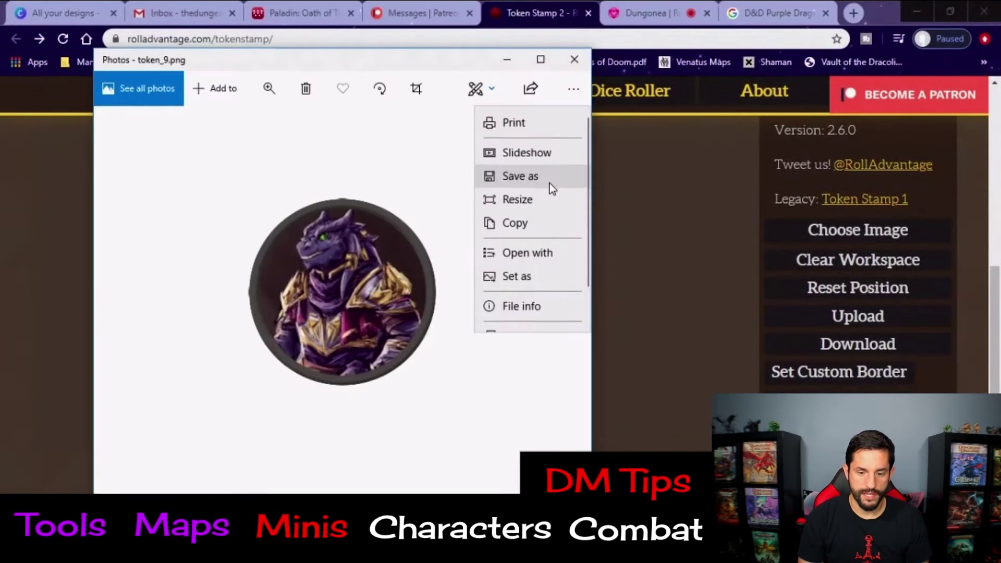
click(548, 187)
text(Dragonborn Token)
key(Return)
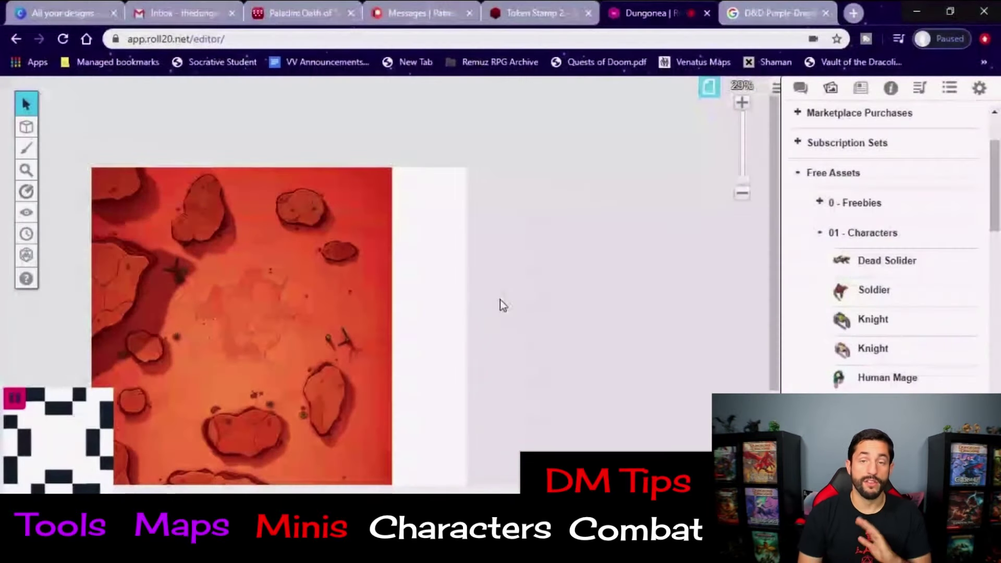
Place the Dragonborn Token image from the Roll 20 Tutorial folder on the desert map in Roll20
key(alt+Tab)
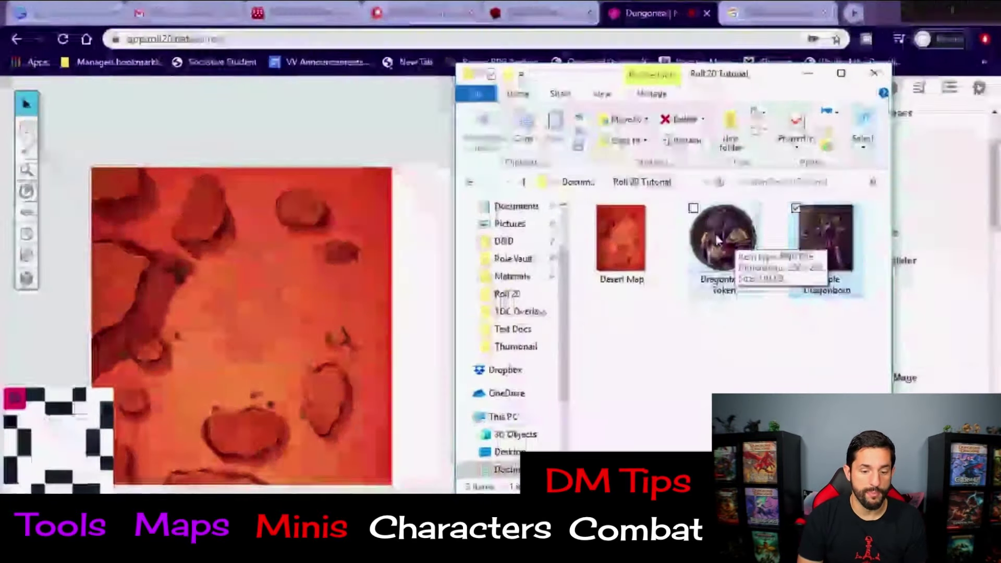
drag(715, 234, 334, 275)
scroll(303, 273, up, 5)
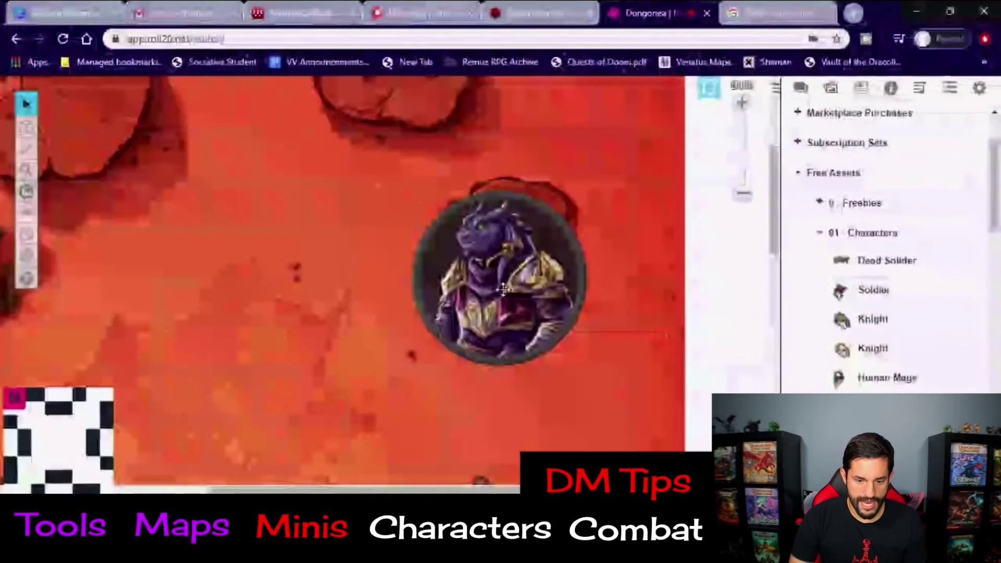
Shrink the dragonborn token to one grid square and position it on the open ground west of the small oval rock
click(452, 279)
key(ctrl+c)
key(ctrl+v)
drag(399, 280, 333, 274)
key(Delete)
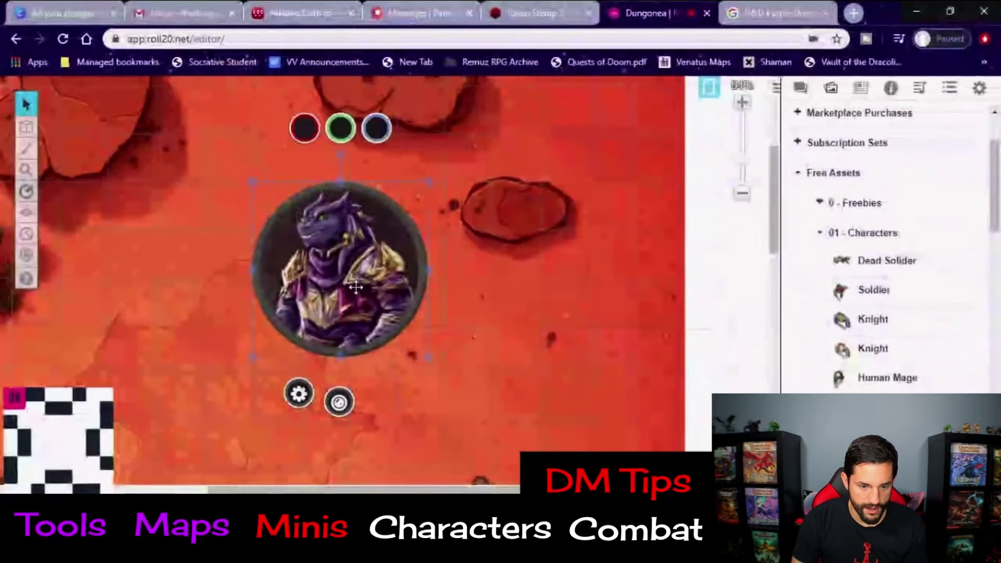
drag(424, 354, 301, 252)
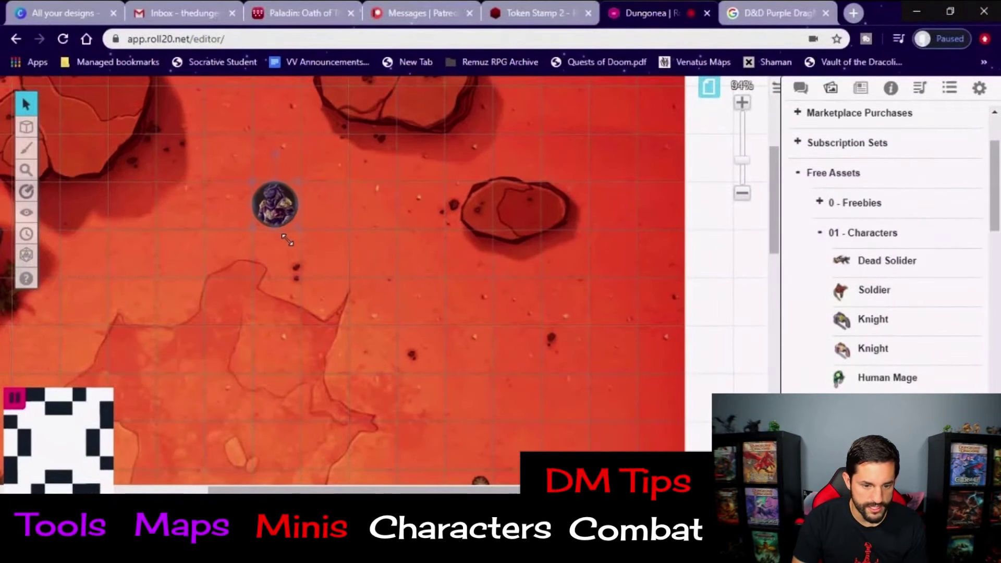
drag(308, 207, 373, 254)
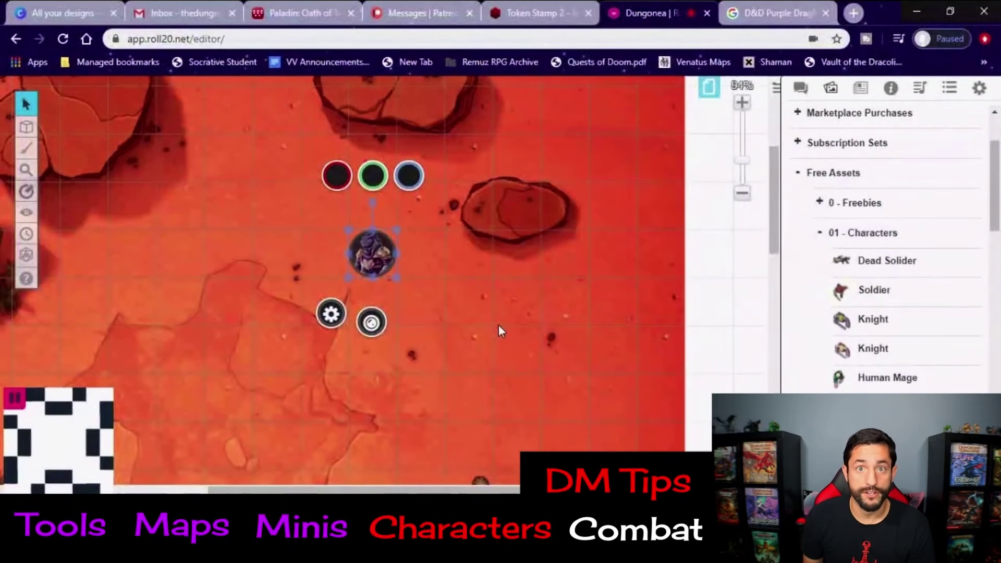
Add a new character to the journal and enter Alkander as its name
click(800, 87)
click(860, 87)
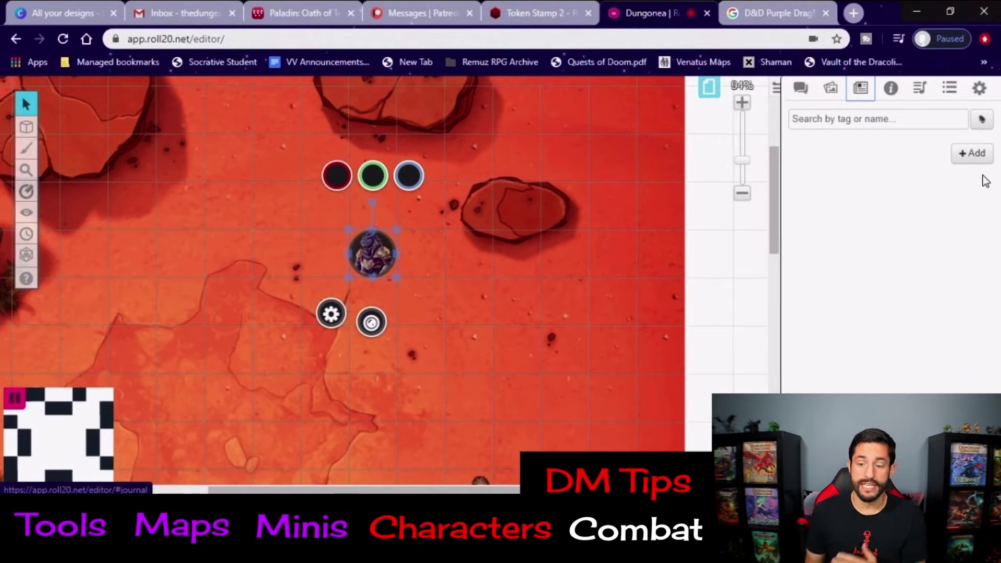
click(971, 155)
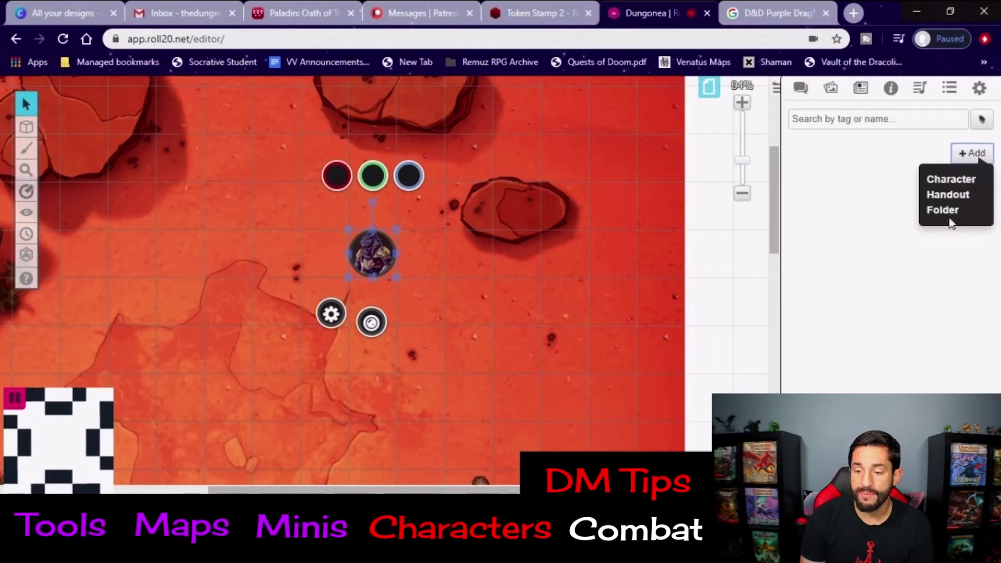
click(947, 187)
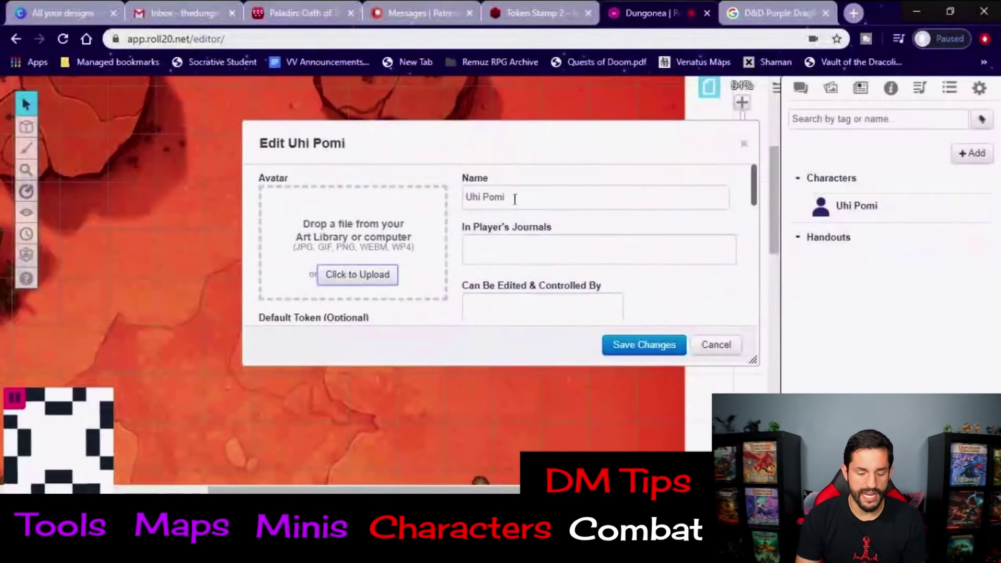
click(514, 199)
triple_click(494, 198)
text(Alkander)
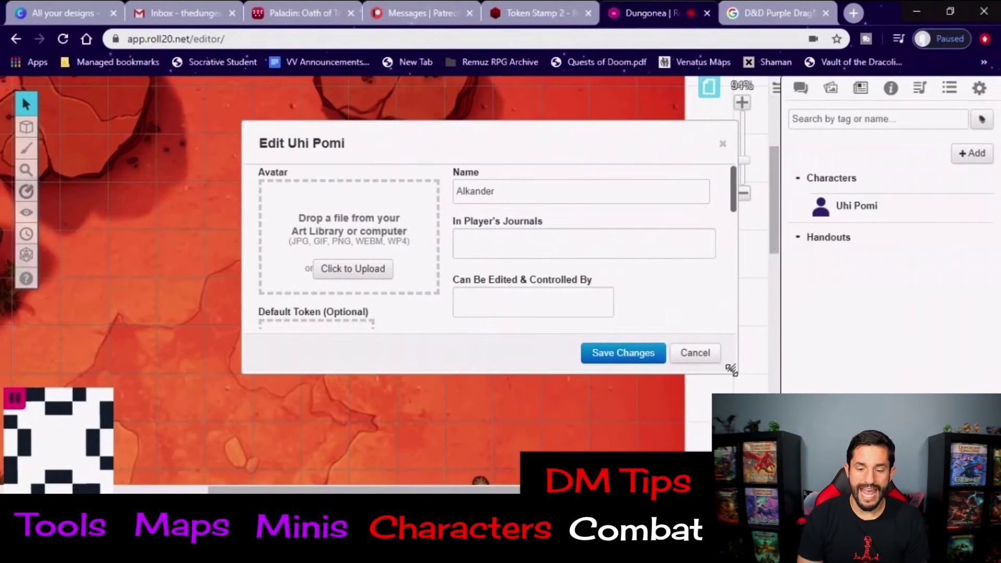
Enlarge the character editor and assign Dungeon Coach to both In Player's Journals and Can Be Edited & Controlled By
drag(732, 370, 848, 484)
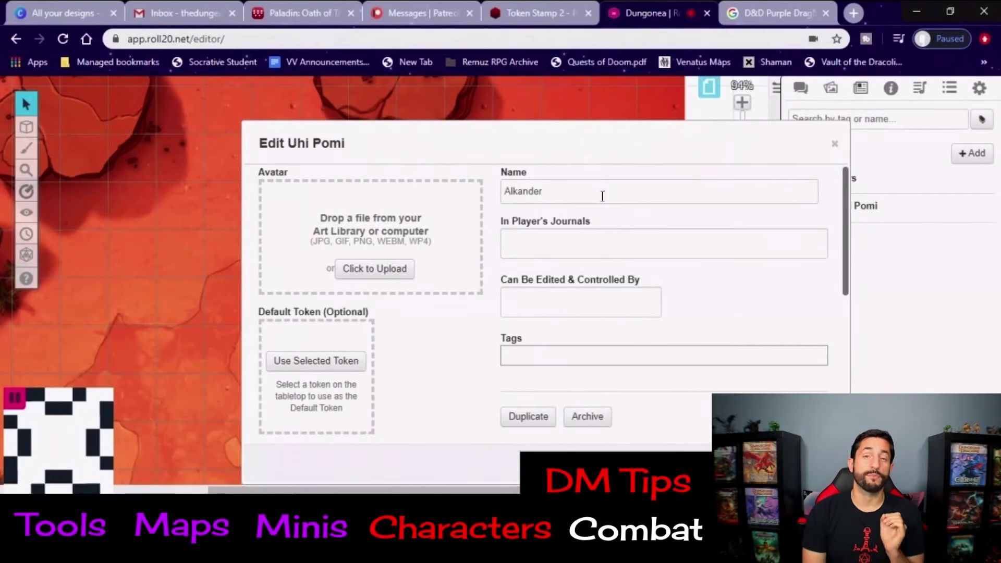
click(597, 249)
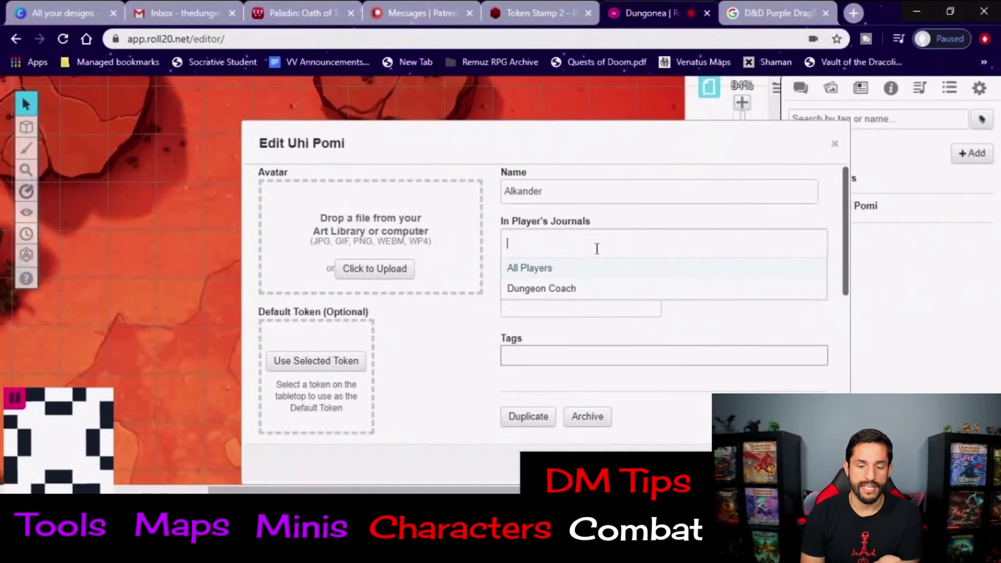
click(556, 288)
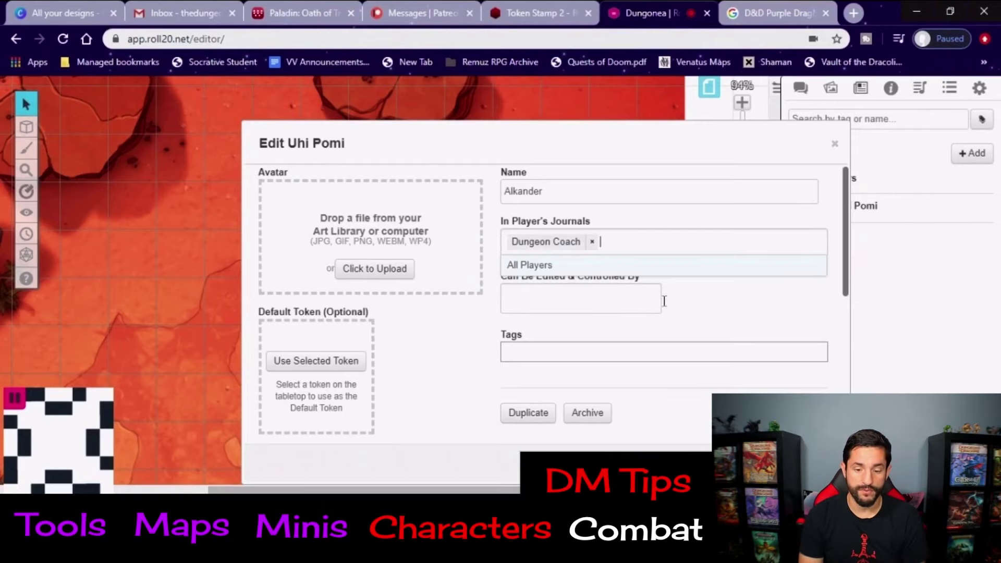
click(554, 305)
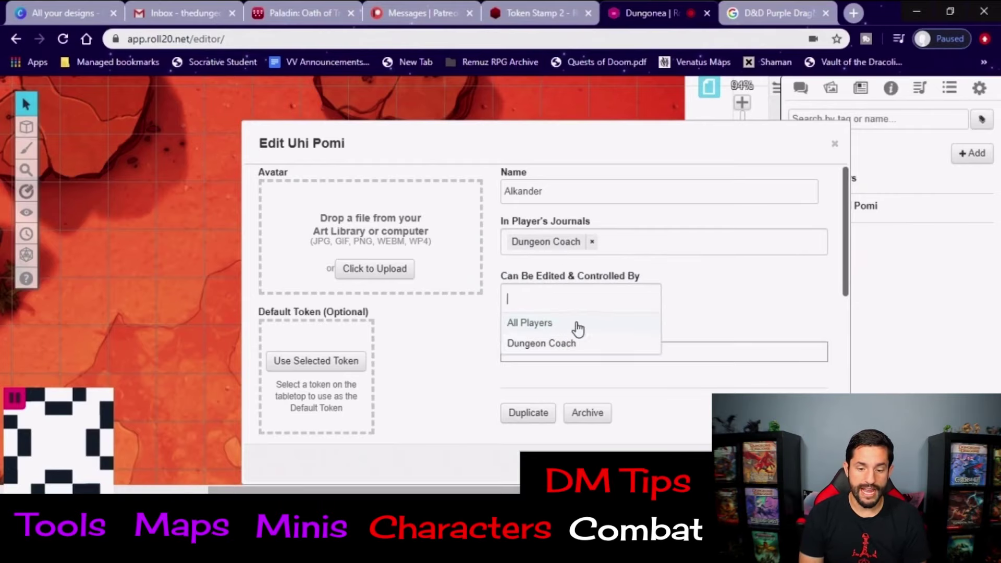
click(540, 342)
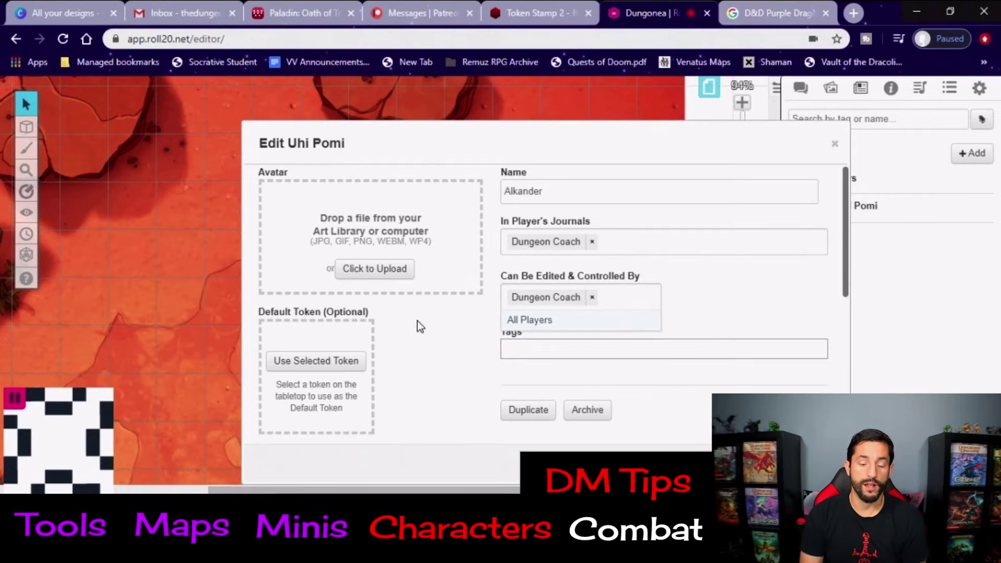
click(433, 355)
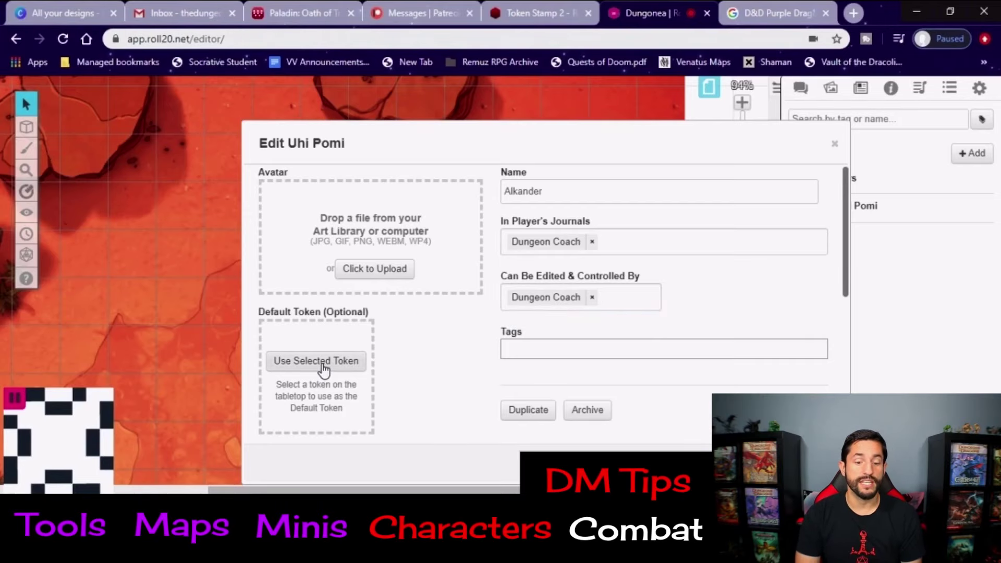
Save Alkander's character details and close the character window so the dragonborn token on the map is accessible
drag(434, 150, 585, 181)
drag(655, 167, 660, 94)
click(480, 319)
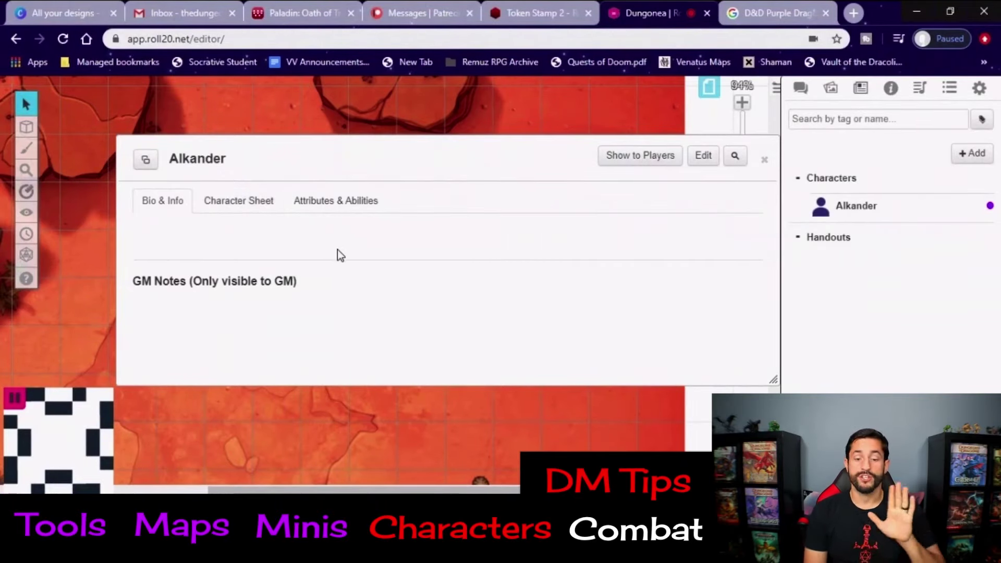
click(764, 159)
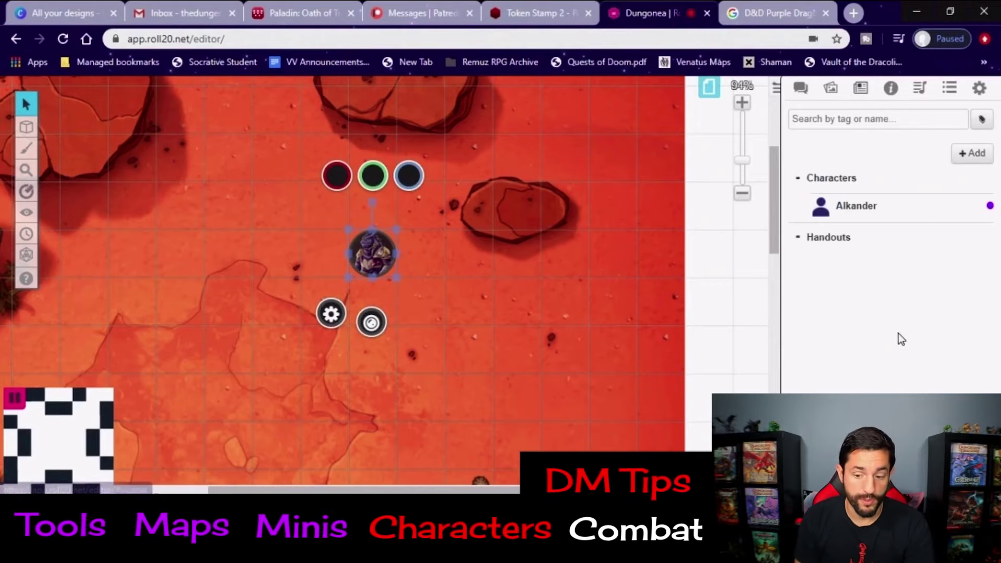
Open Alkander's character sheet from the journal and start building the character with the Charactermancer
click(858, 206)
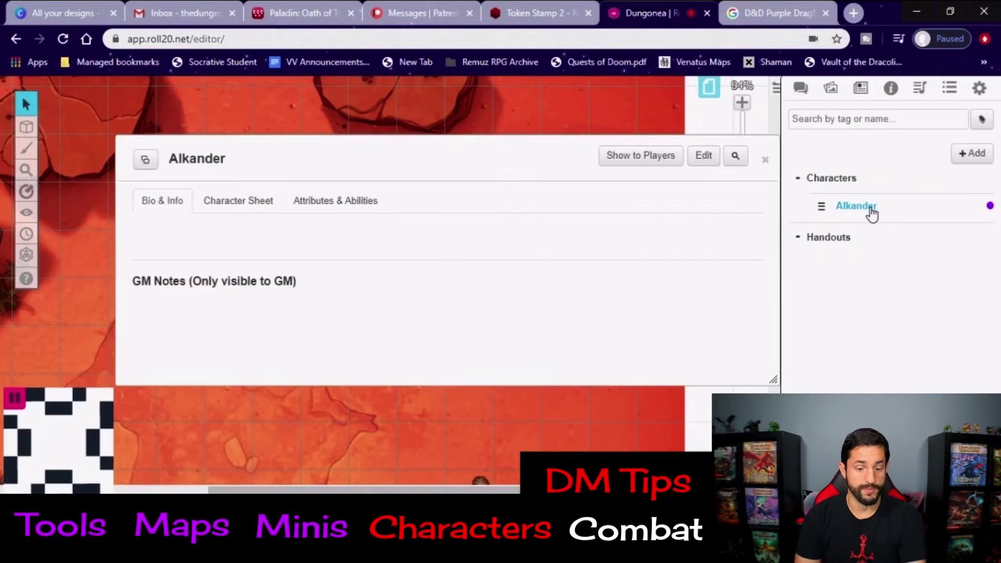
click(239, 199)
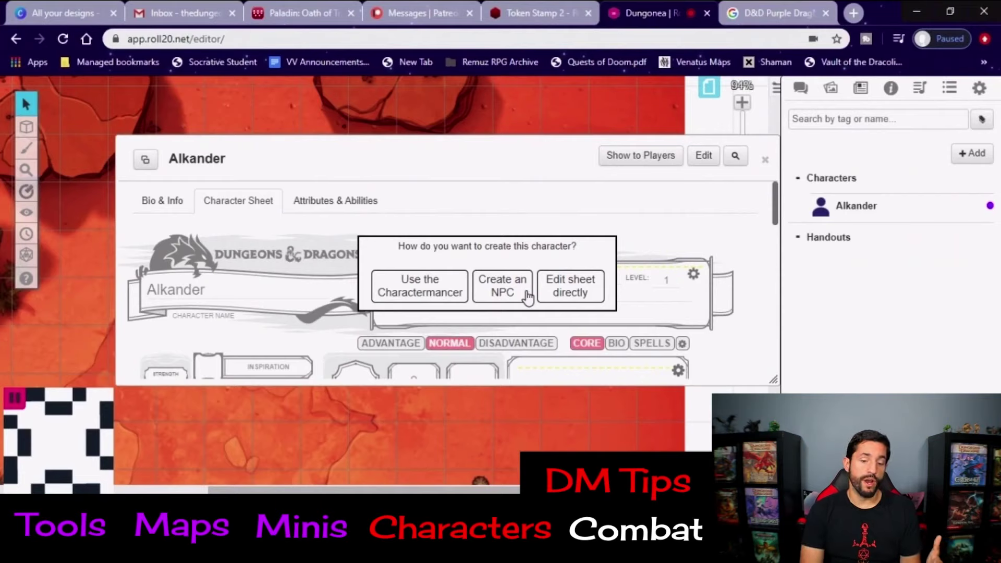
click(436, 300)
Go to the Charactermancer's race stage and choose Dragonborn (SRD) as Alkander's race
click(196, 188)
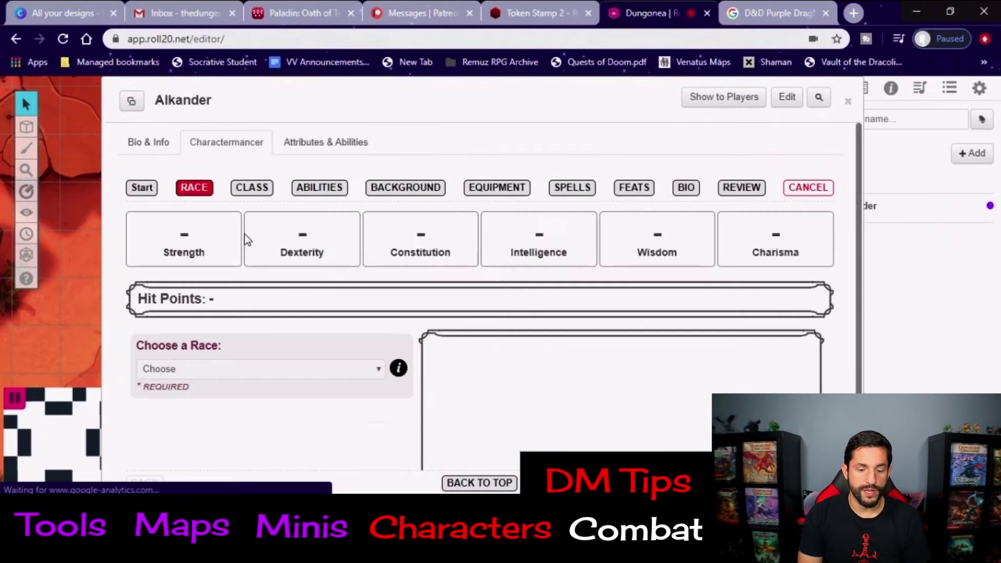
scroll(356, 370, down, 3)
click(333, 241)
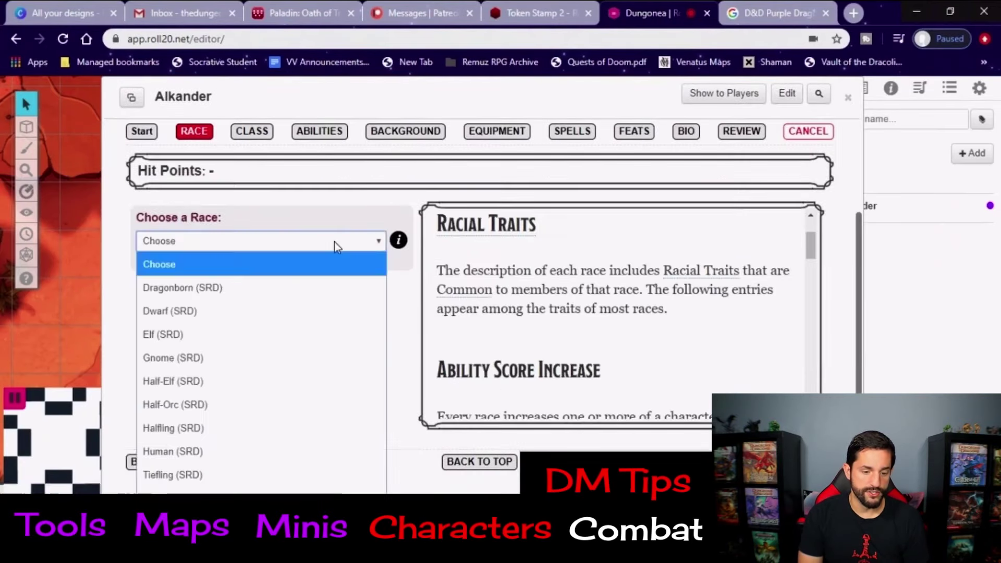
click(182, 287)
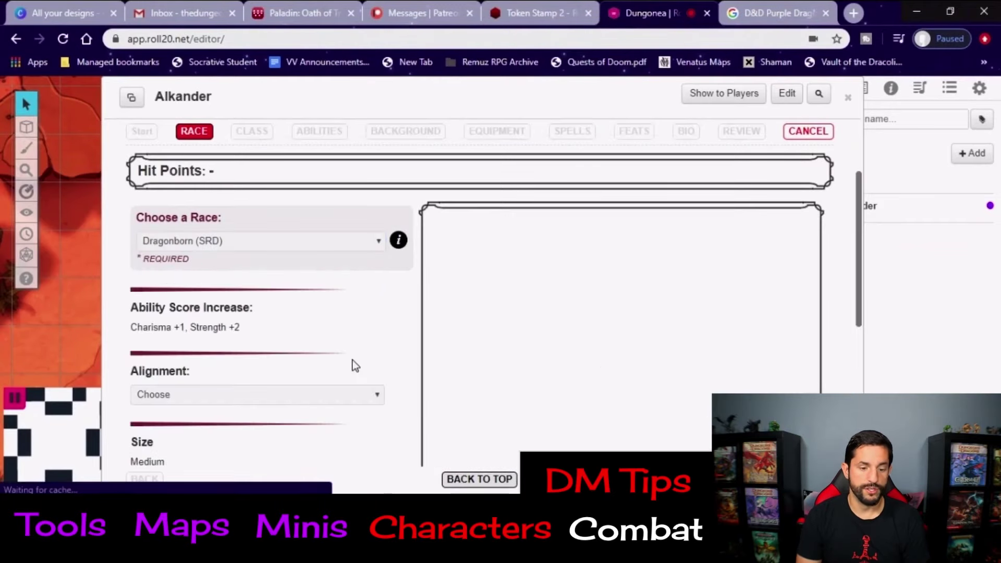
Set Alkander's Draconic Ancestry to Red Dragon Ancestry and continue to the class stage
scroll(351, 364, down, 3)
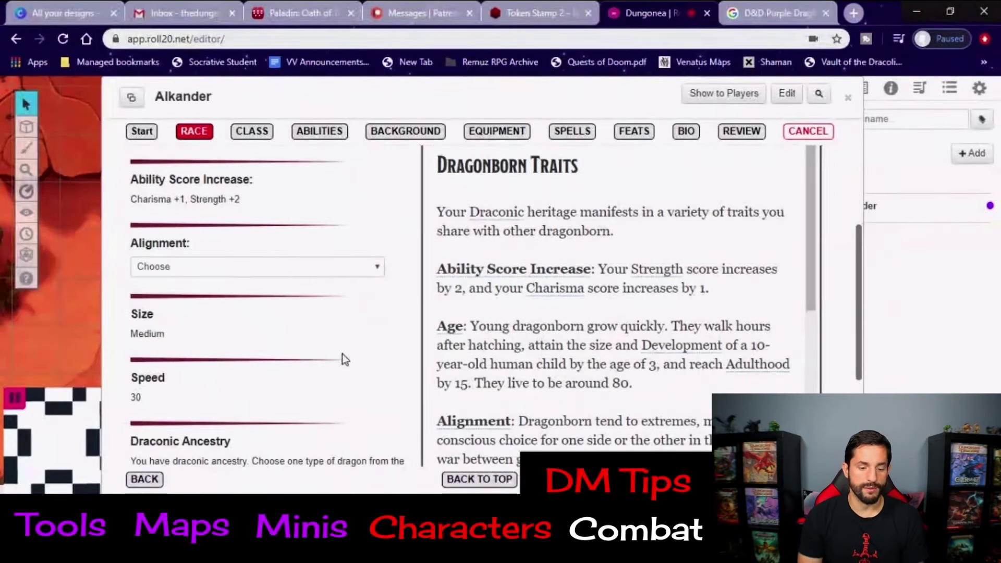
scroll(342, 356, down, 5)
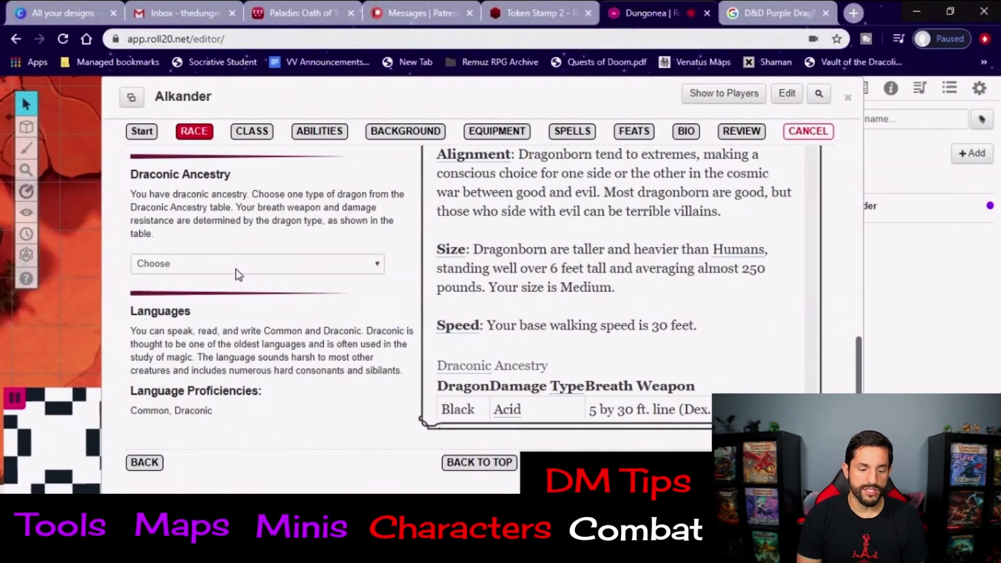
click(238, 269)
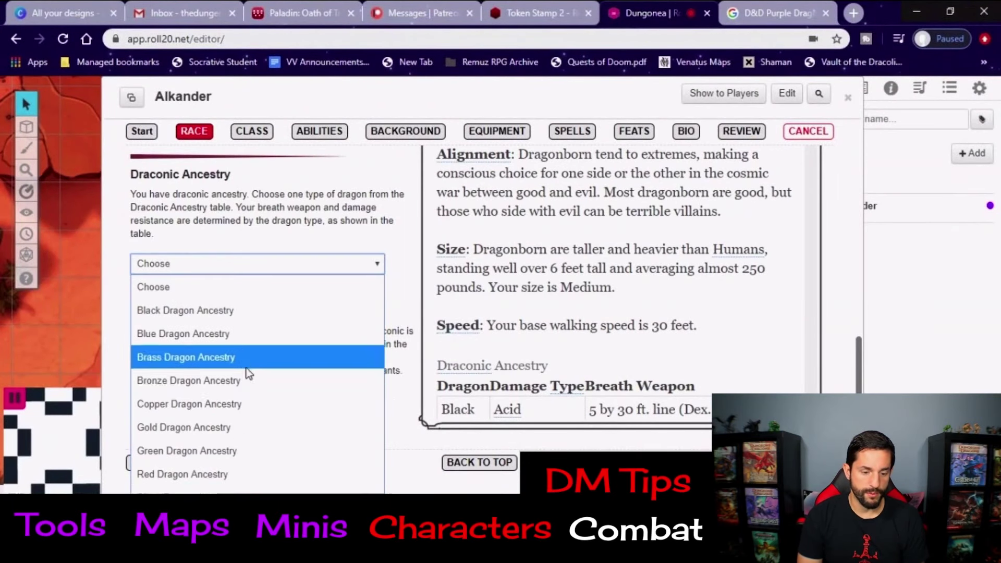
click(227, 476)
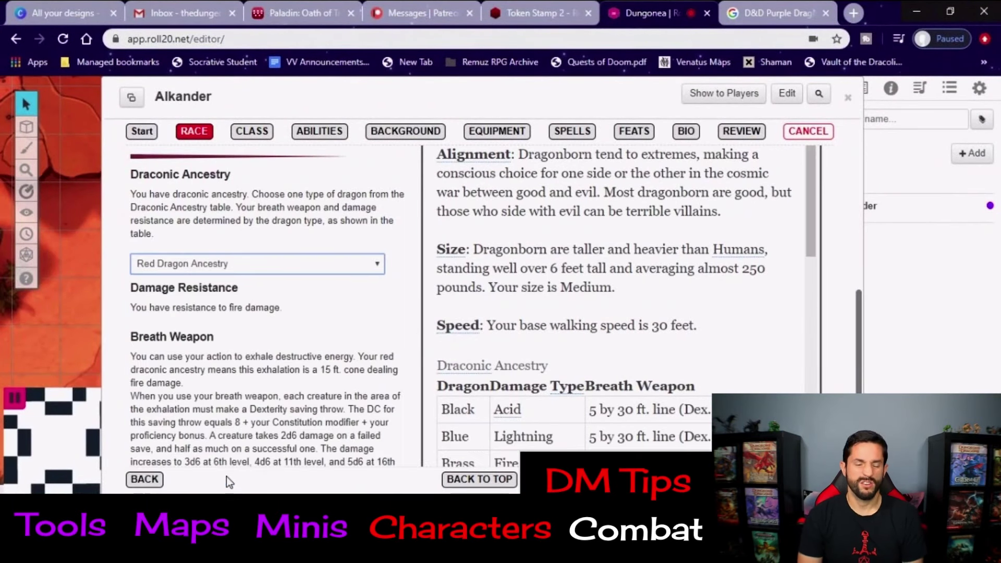
scroll(275, 354, down, 4)
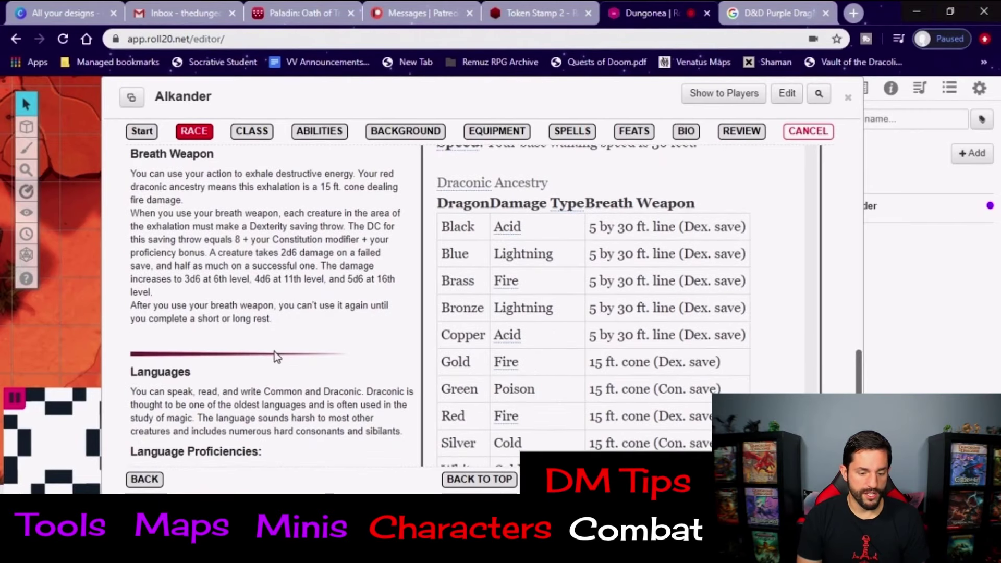
scroll(276, 356, down, 1)
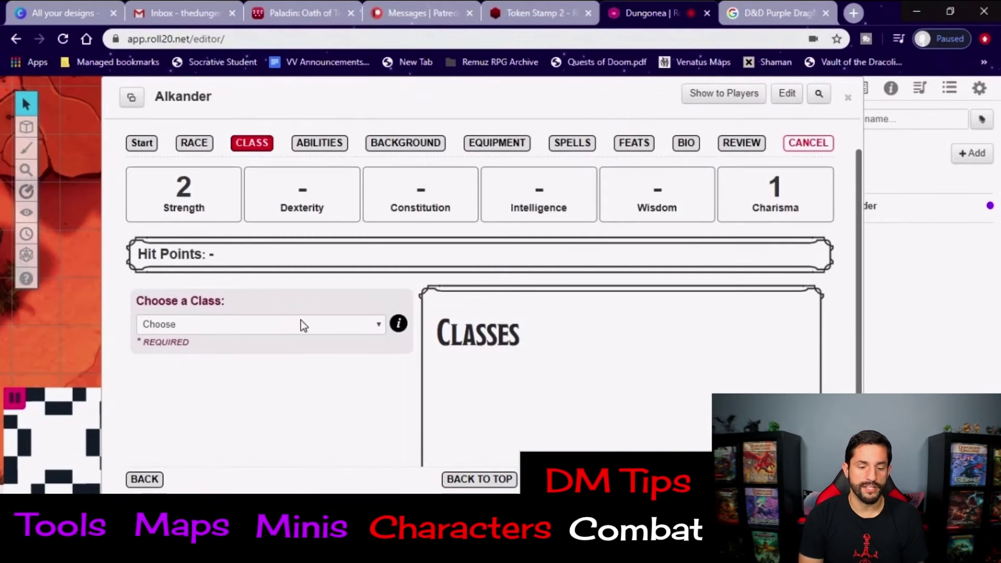
Choose Barbarian (SRD) as Alkander's class, leave the skill proficiencies unset, and continue to the abilities stage
click(302, 325)
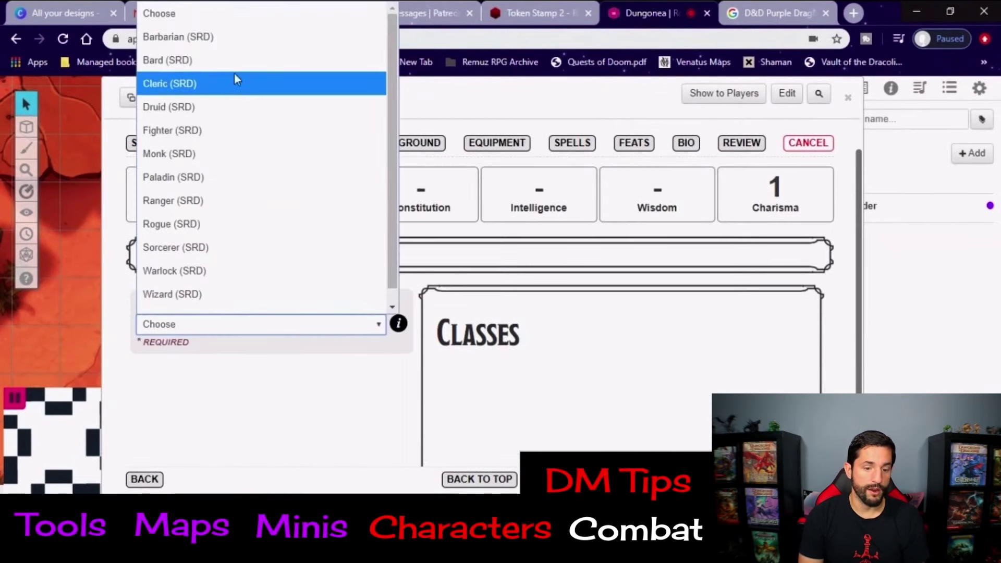
click(234, 36)
scroll(359, 414, down, 3)
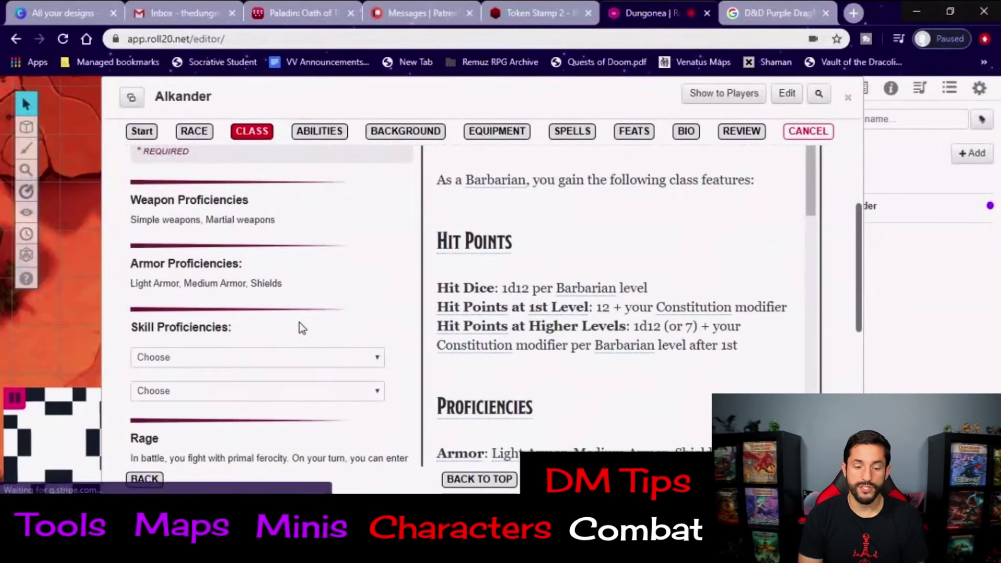
scroll(304, 403, down, 3)
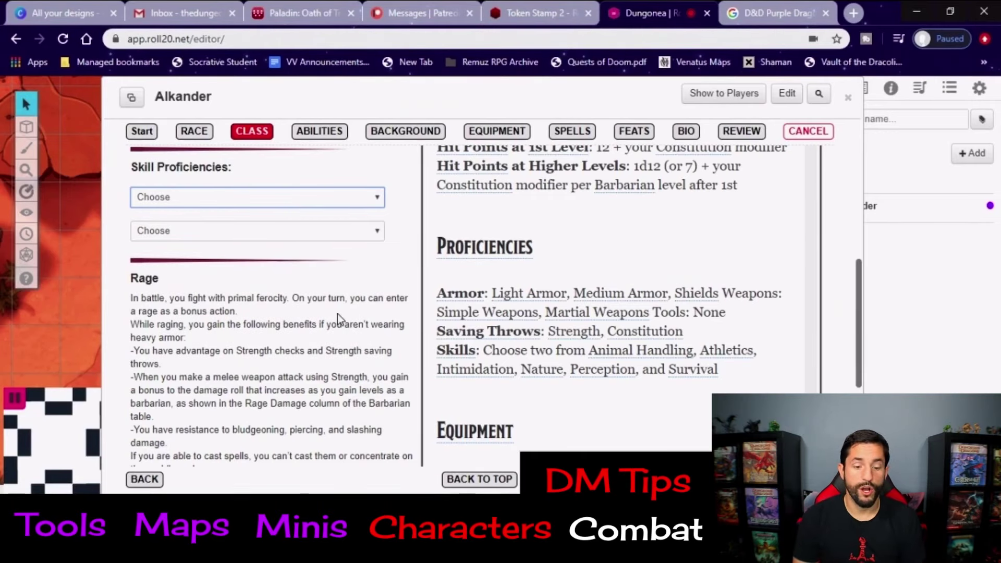
scroll(337, 314, down, 6)
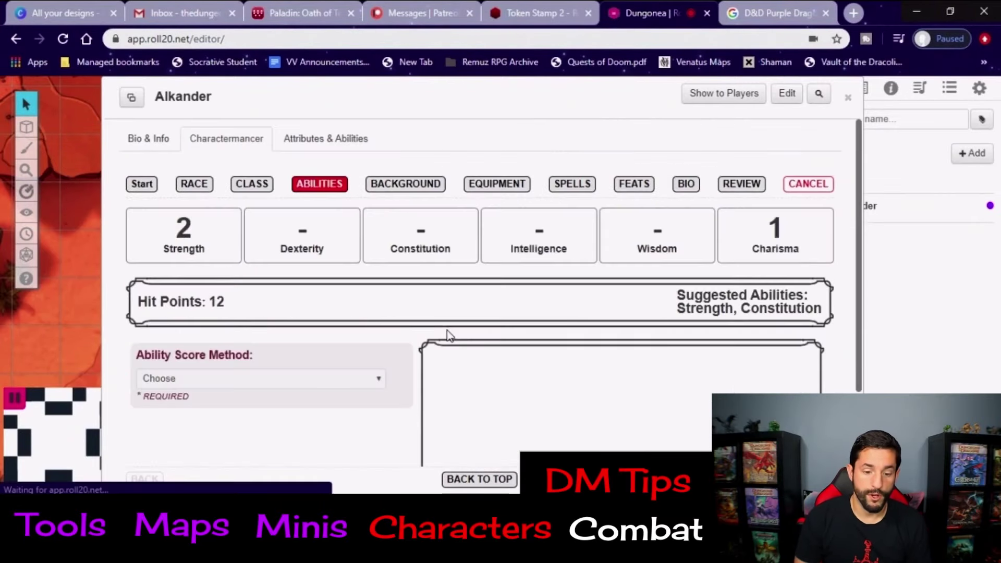
Input the ability scores manually: Strength 15, Dexterity 14, Constitution 13, Intelligence 12, Wisdom 10 and Charisma 8, then continue to backgrounds
scroll(446, 330, down, 3)
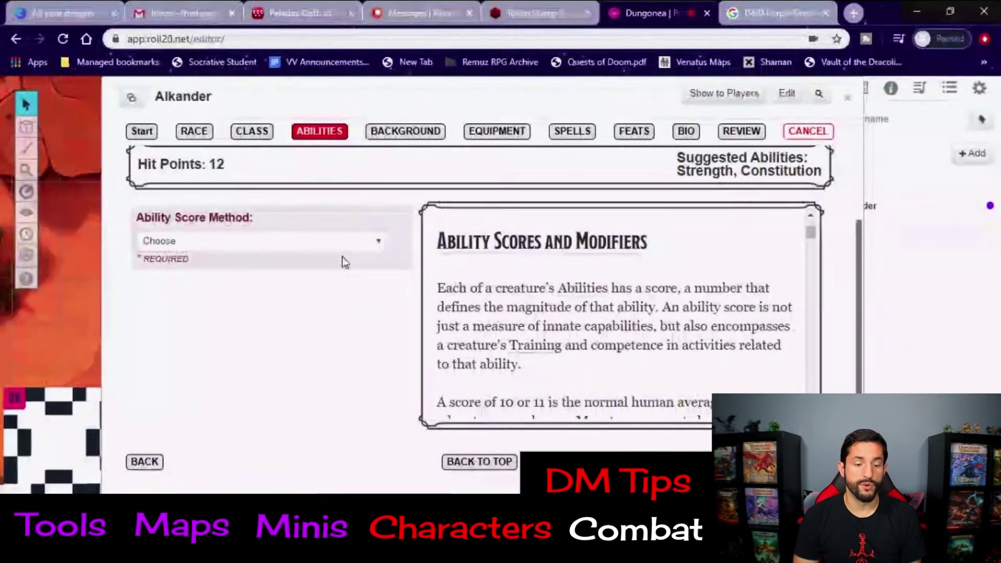
click(339, 242)
click(210, 291)
scroll(157, 219, down, 3)
click(148, 203)
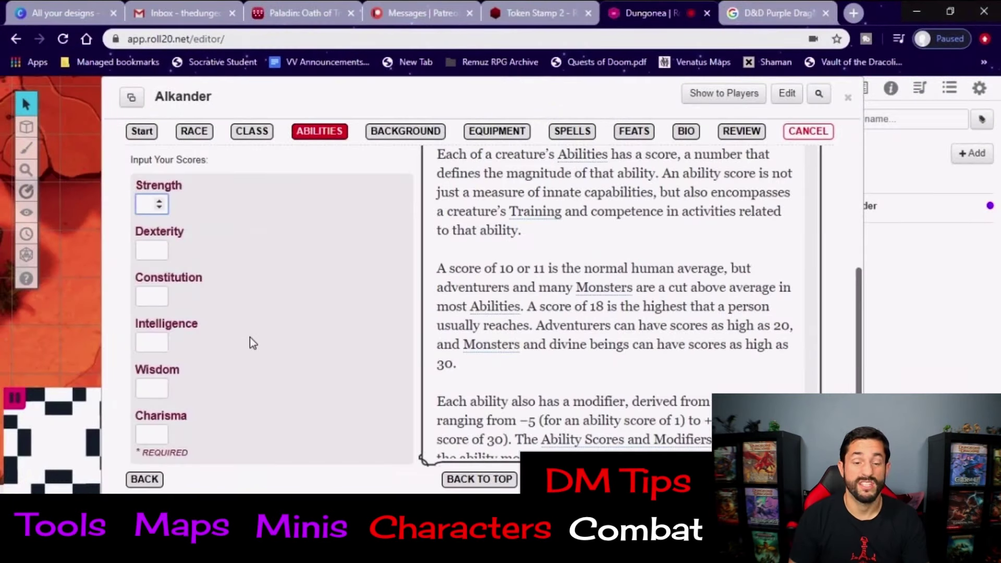
text(15)
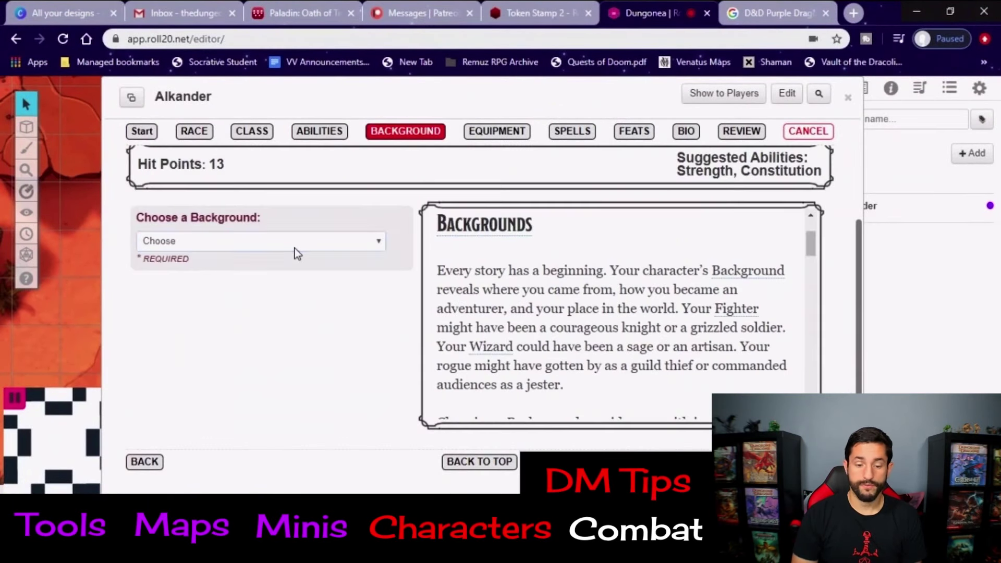
Choose a Custom background, name it Nomad, and continue to the equipment stage
click(295, 252)
click(173, 315)
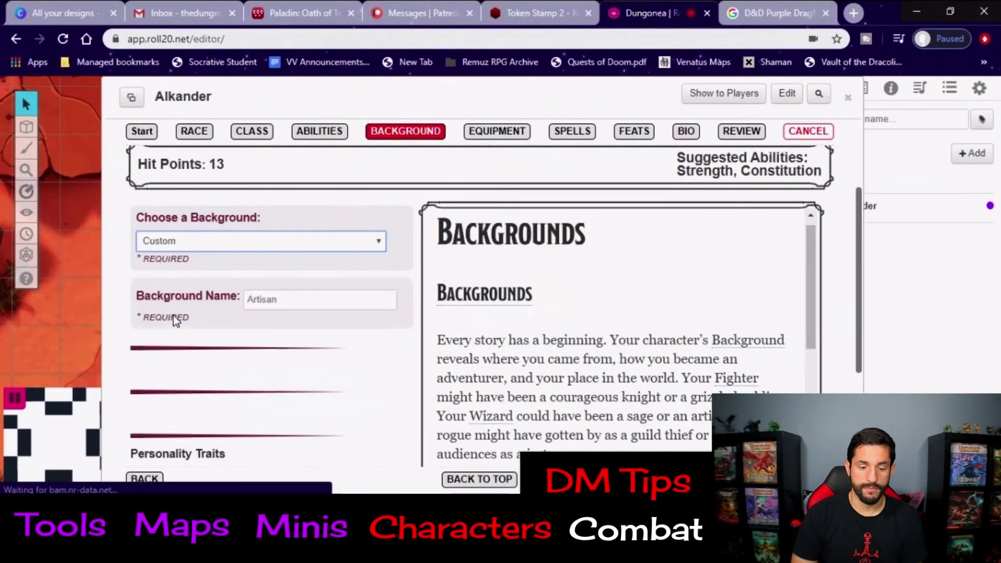
text(Nomad)
scroll(417, 348, down, 5)
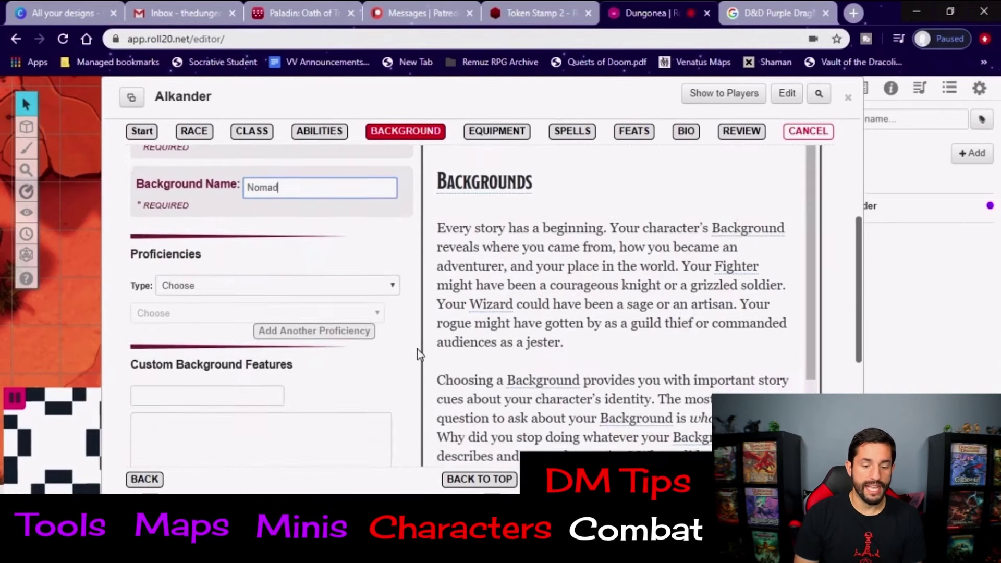
scroll(417, 348, down, 4)
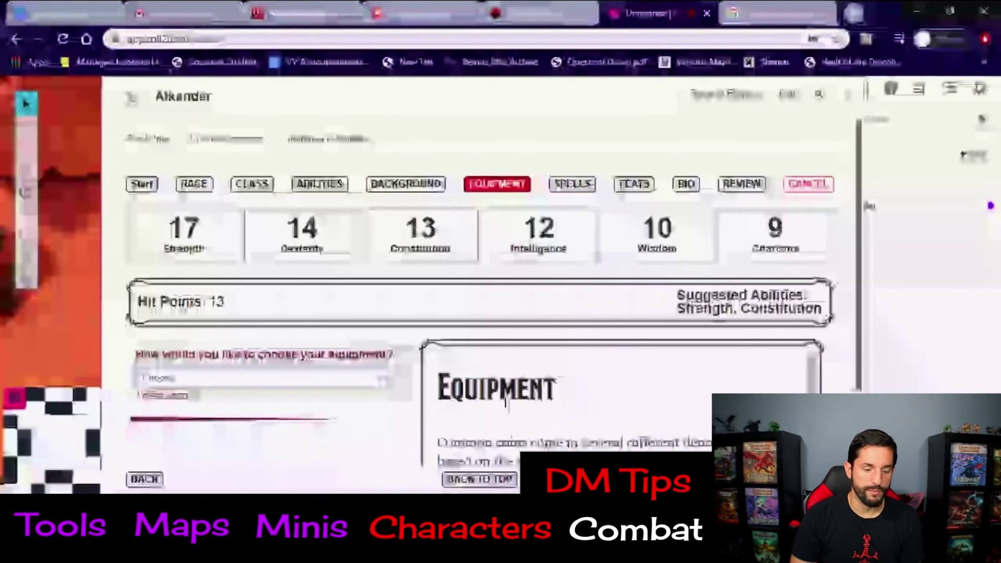
Choose Class Equipment as the equipment method and pick an option for Handaxe (2) or Any Simple Weapon
click(377, 380)
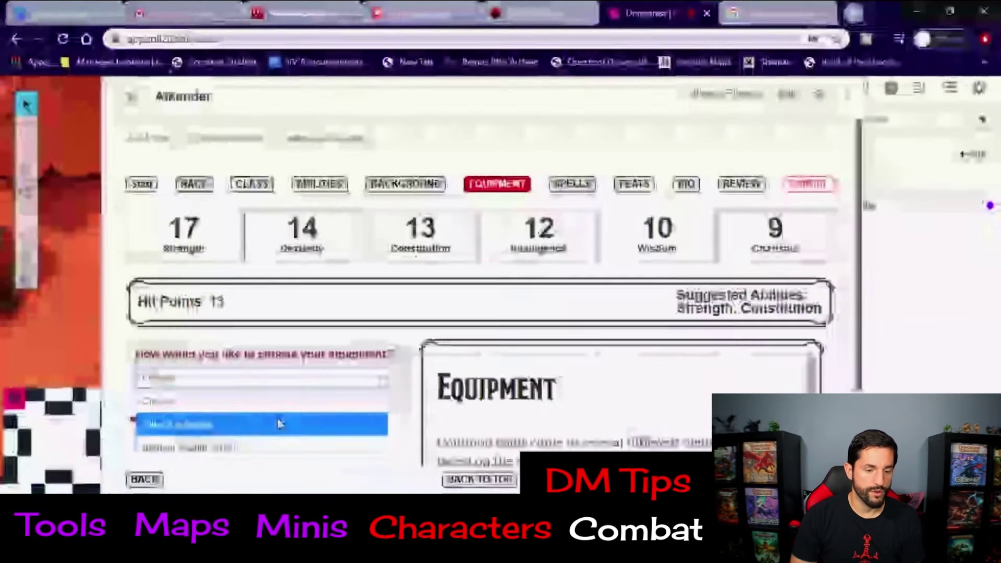
click(278, 423)
scroll(431, 410, down, 1)
scroll(430, 409, down, 3)
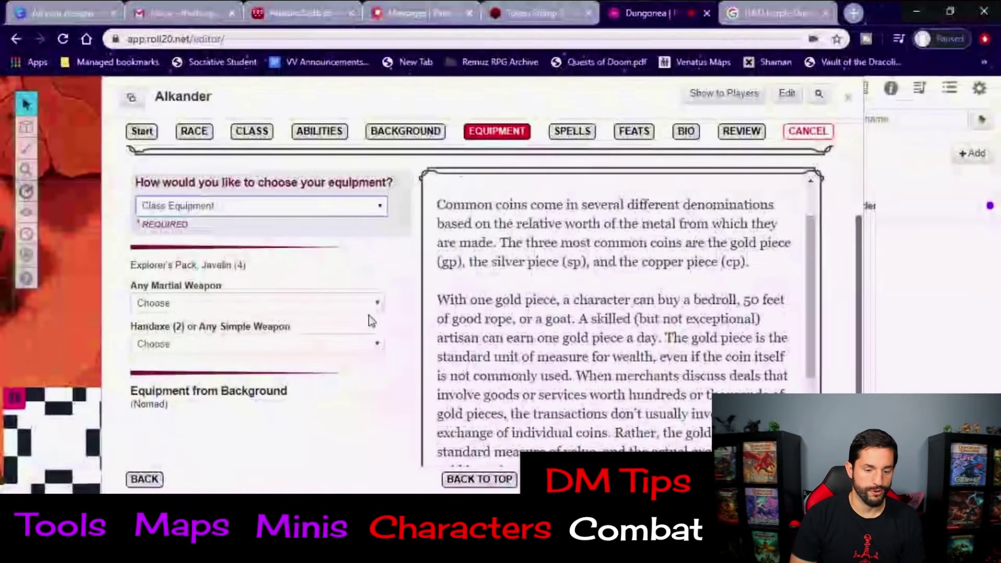
click(368, 342)
click(197, 137)
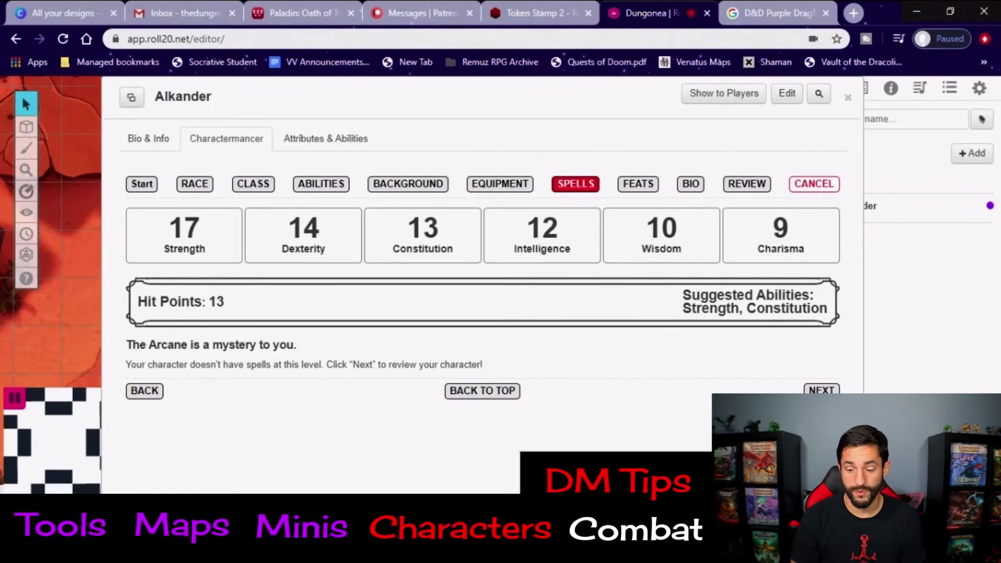
Advance through the spells, feats and bio stages without entries to reach the character review
click(822, 390)
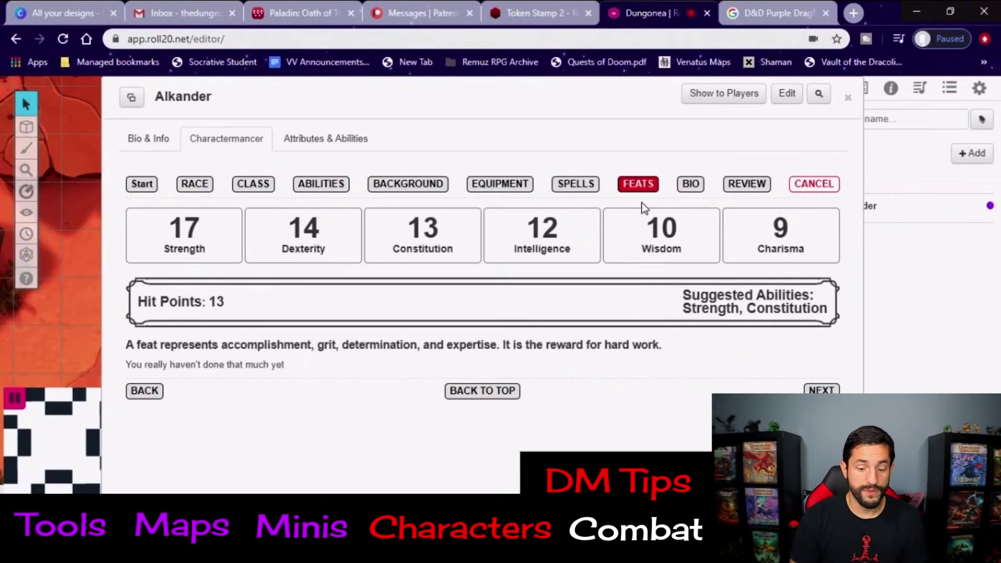
click(821, 390)
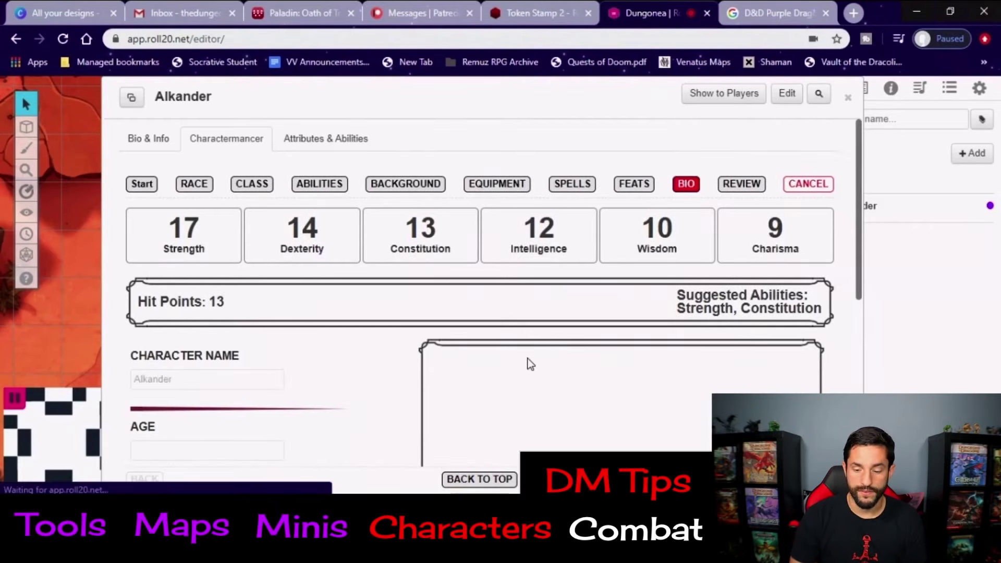
scroll(376, 380, down, 10)
click(822, 461)
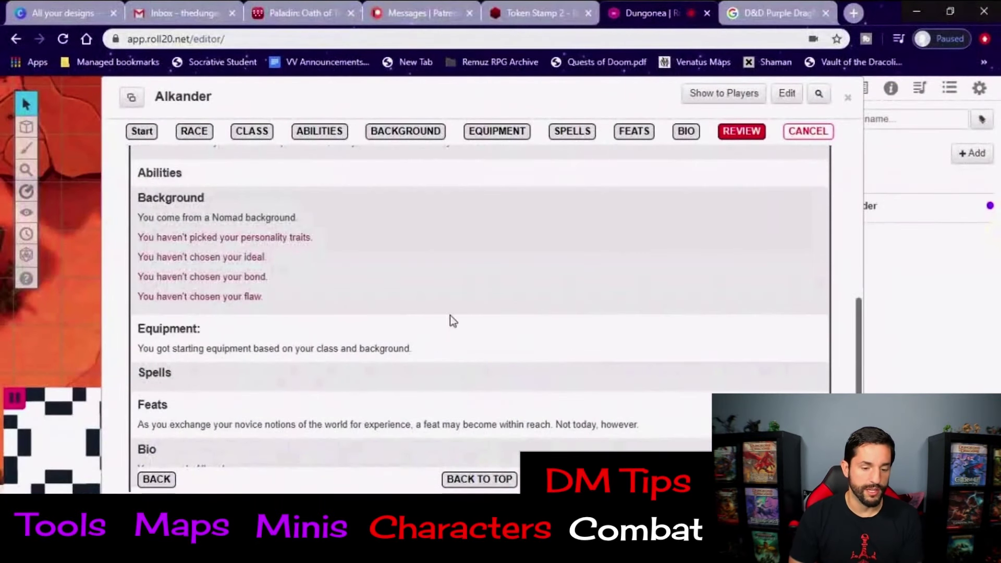
Apply the reviewed choices to the character sheet and mark proficiency in Insight, Nature and Acrobatics
scroll(336, 295, up, 5)
scroll(337, 295, down, 5)
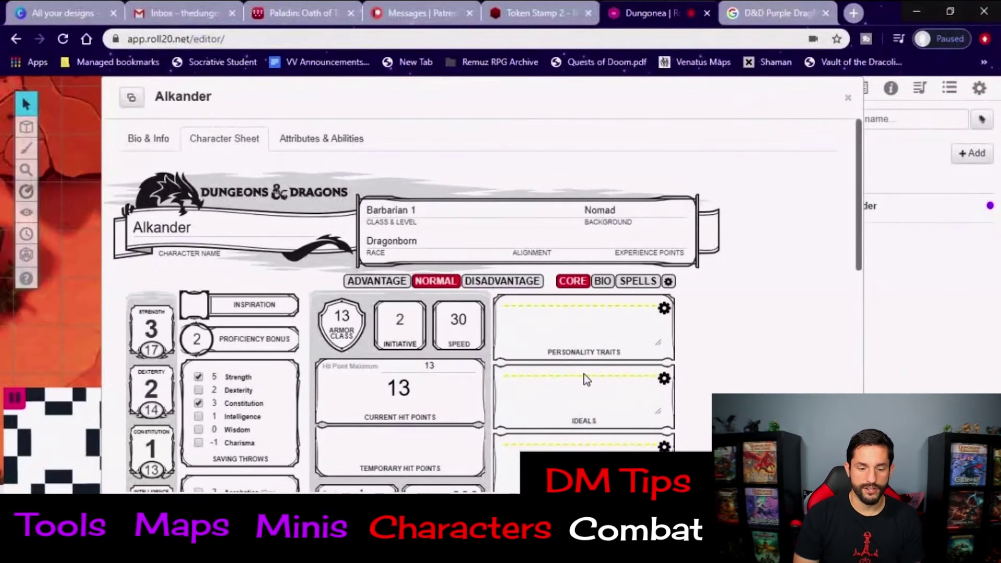
scroll(583, 373, down, 5)
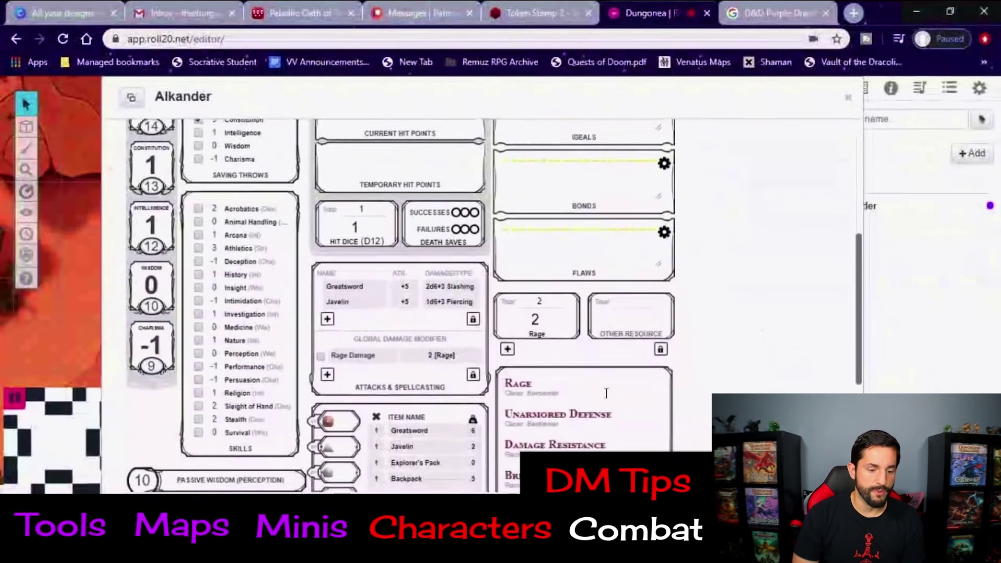
scroll(607, 393, up, 3)
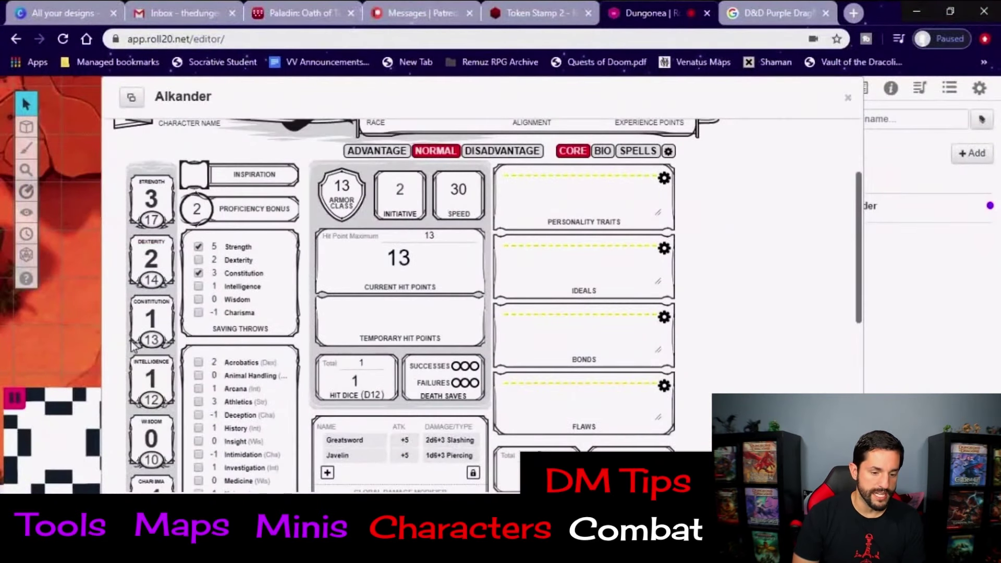
scroll(201, 349, down, 2)
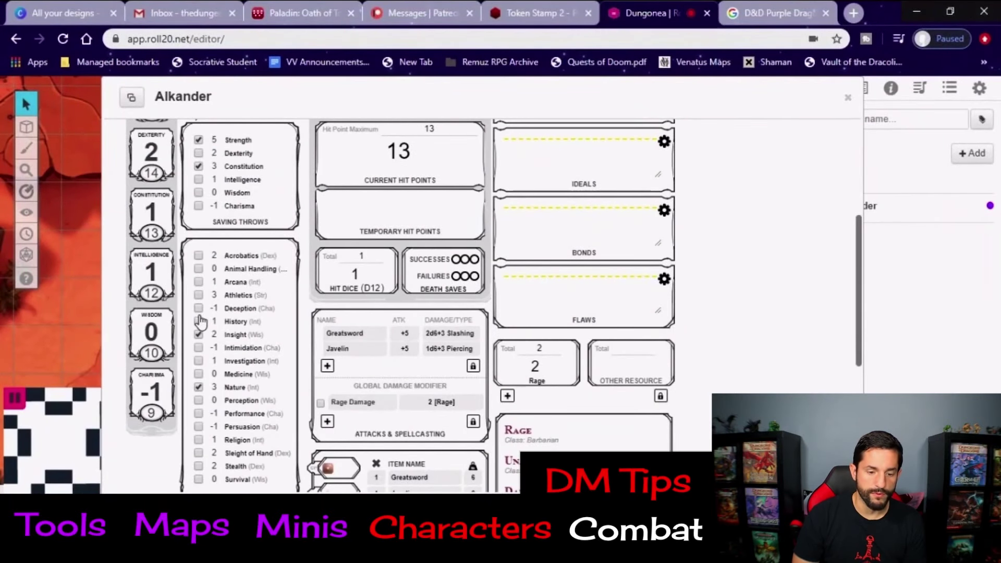
click(198, 256)
scroll(198, 256, up, 1)
Set Alkander's current hit points to 30 and close the character sheet
double_click(385, 215)
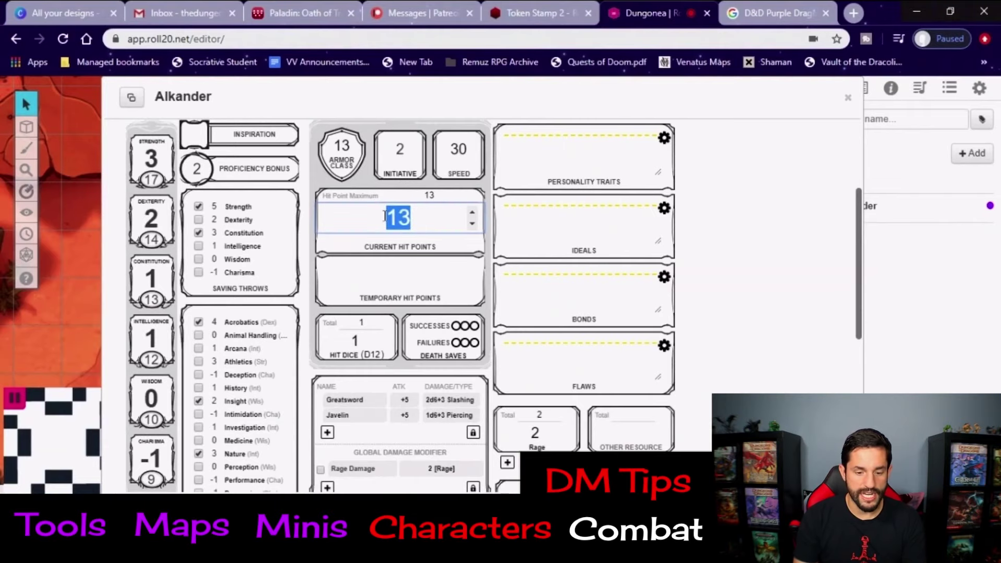
text(30)
scroll(789, 306, up, 3)
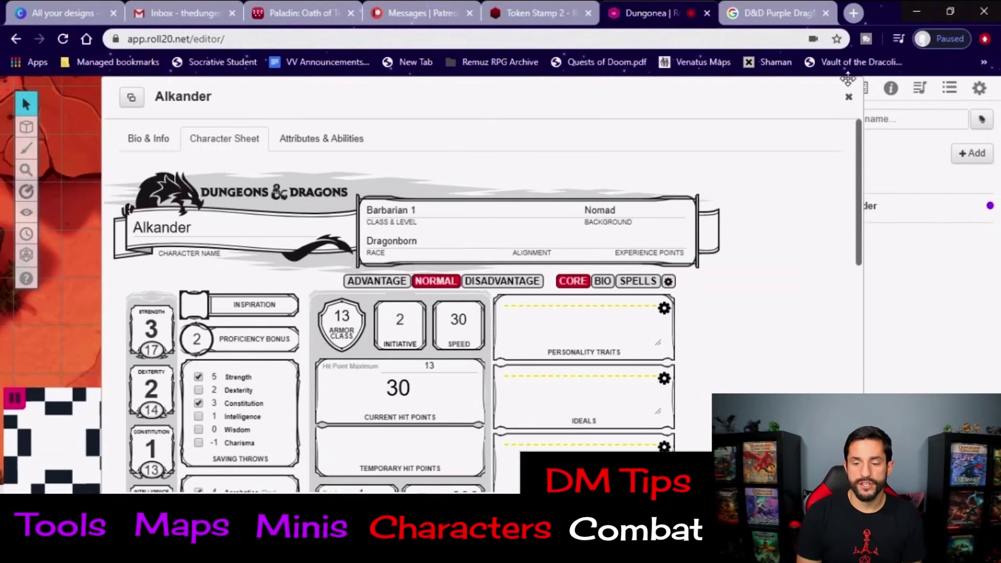
click(846, 97)
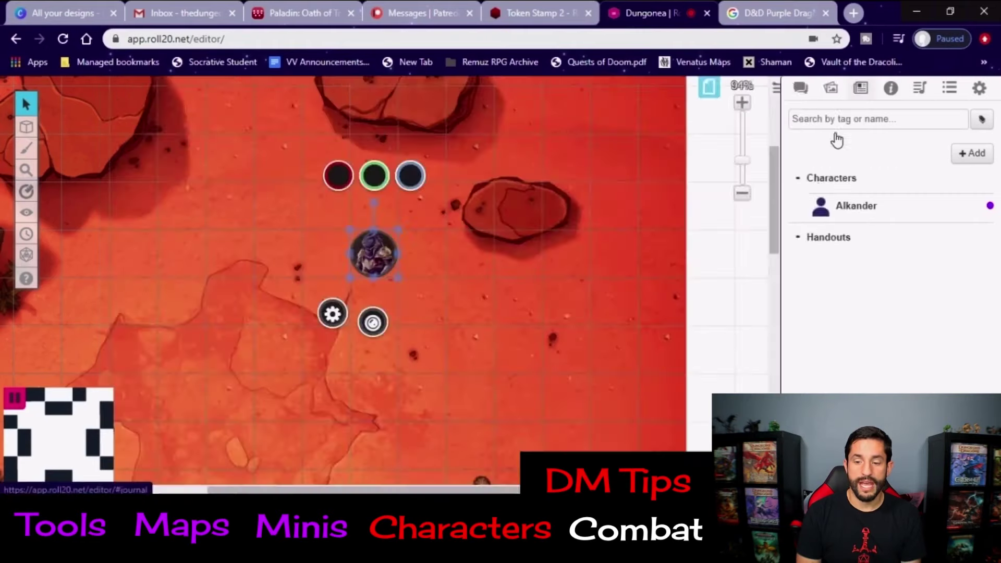
Reopen Alkander's character sheet, scale it to 75% and narrow its window so the map shows beside it
click(871, 211)
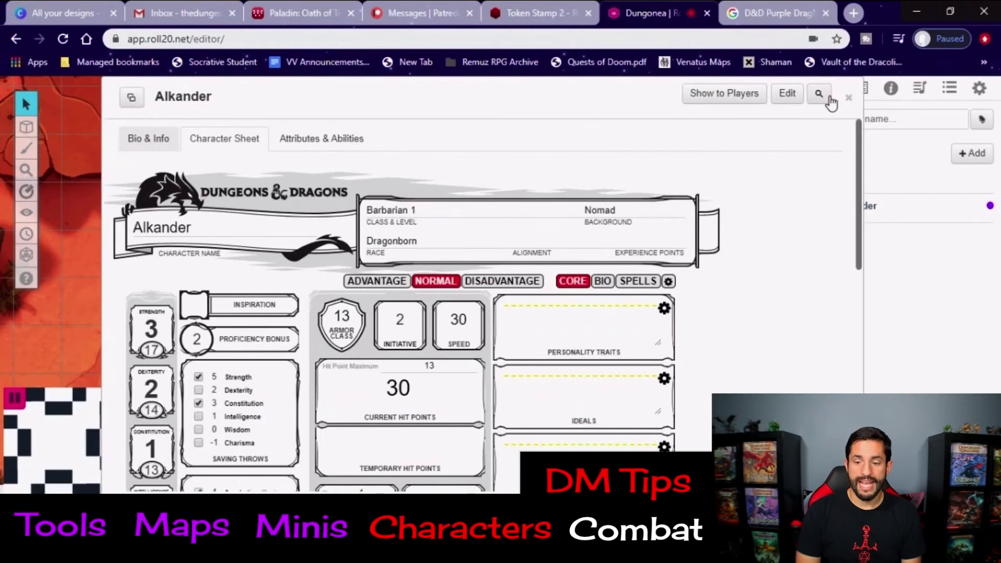
click(823, 98)
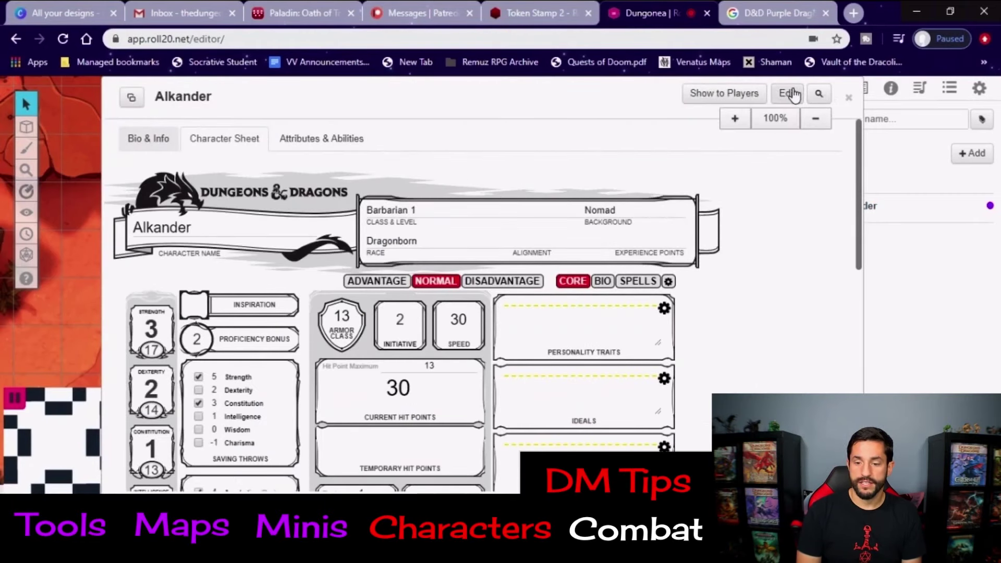
click(818, 121)
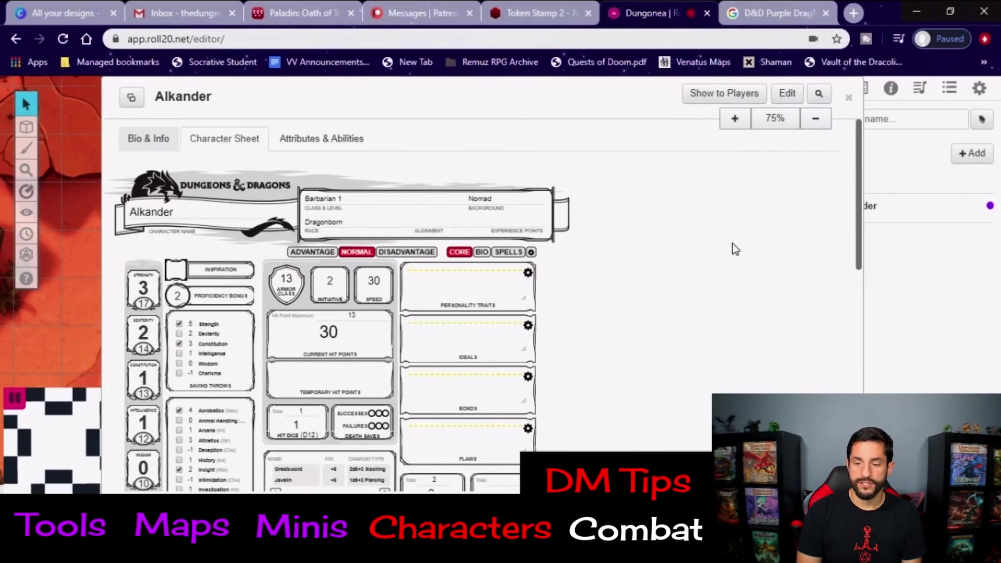
scroll(710, 282, down, 3)
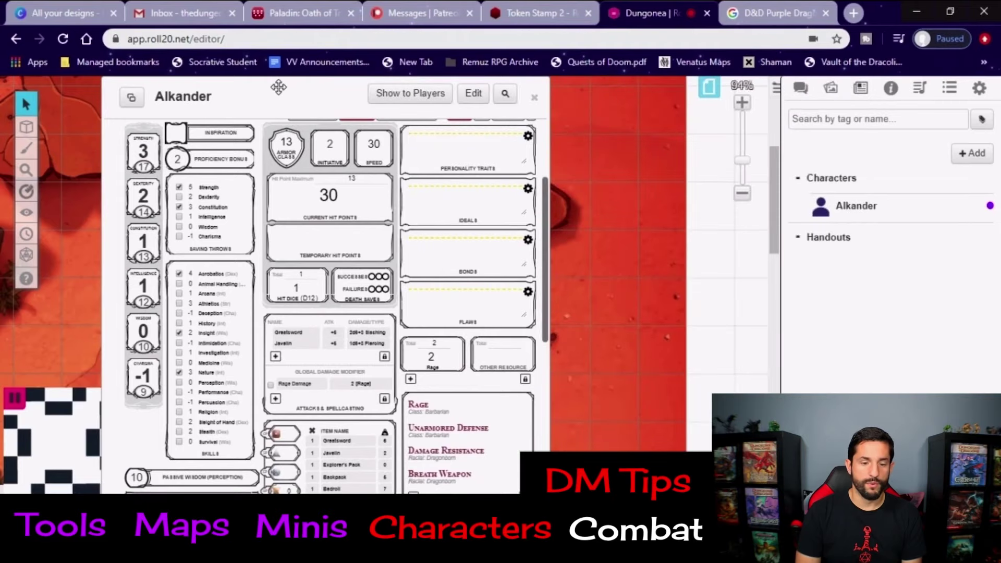
Shift the sheet window toward the map's edge, collapse it to its title bar and expand it again
drag(277, 103, 146, 108)
double_click(213, 98)
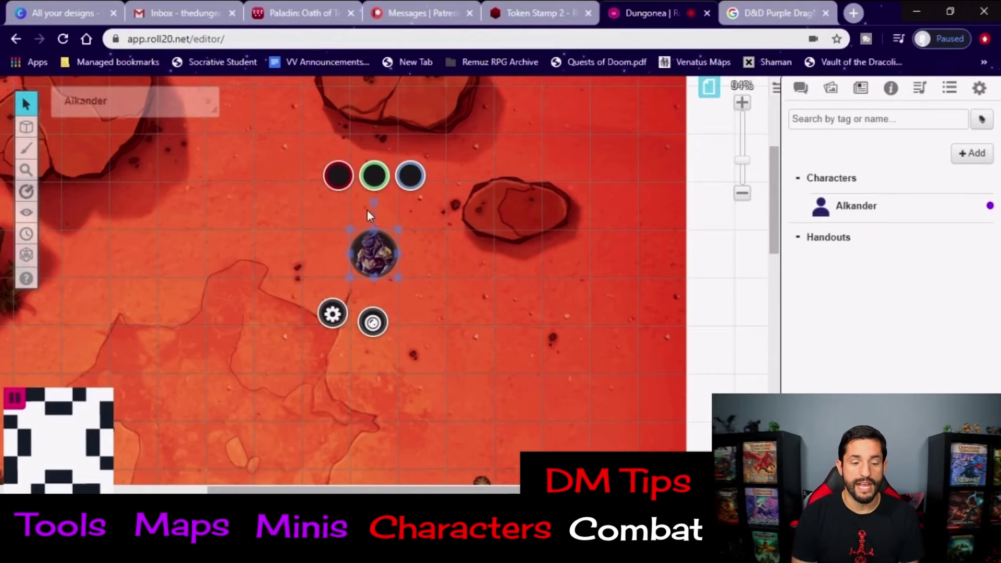
double_click(127, 97)
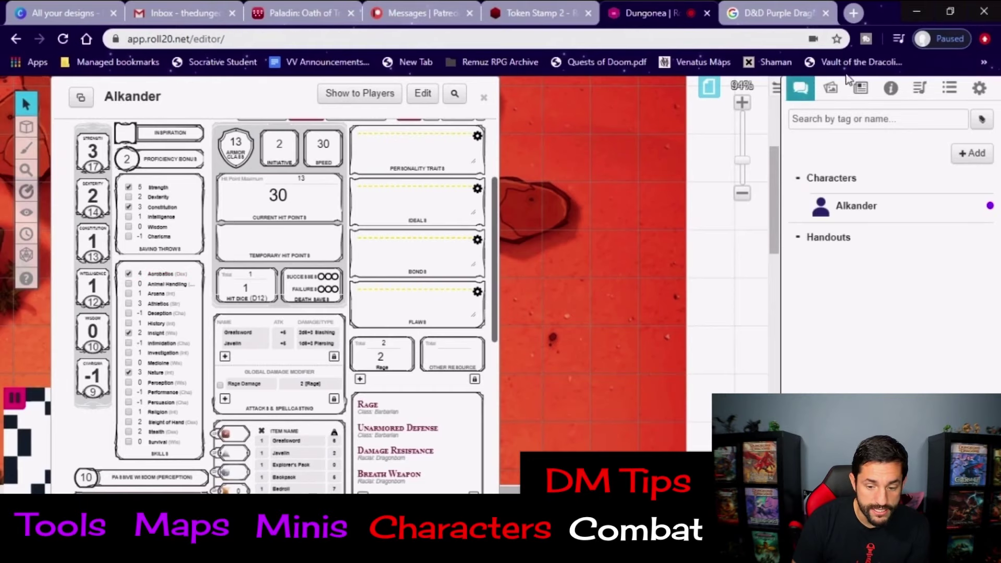
Show the chat log, roll a Performance check from Alkander's sheet and collapse the sheet to reveal the dice
click(800, 89)
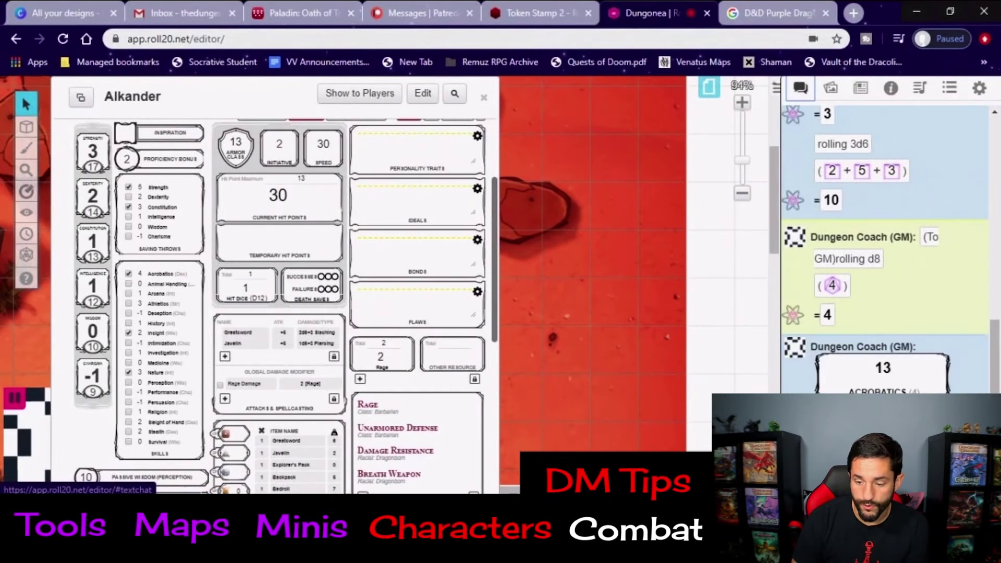
click(196, 352)
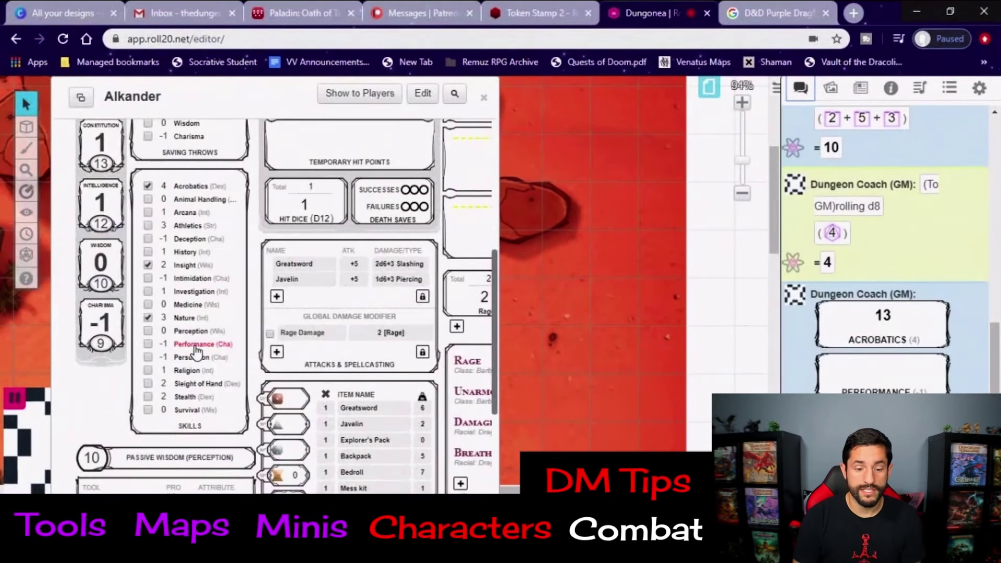
double_click(233, 92)
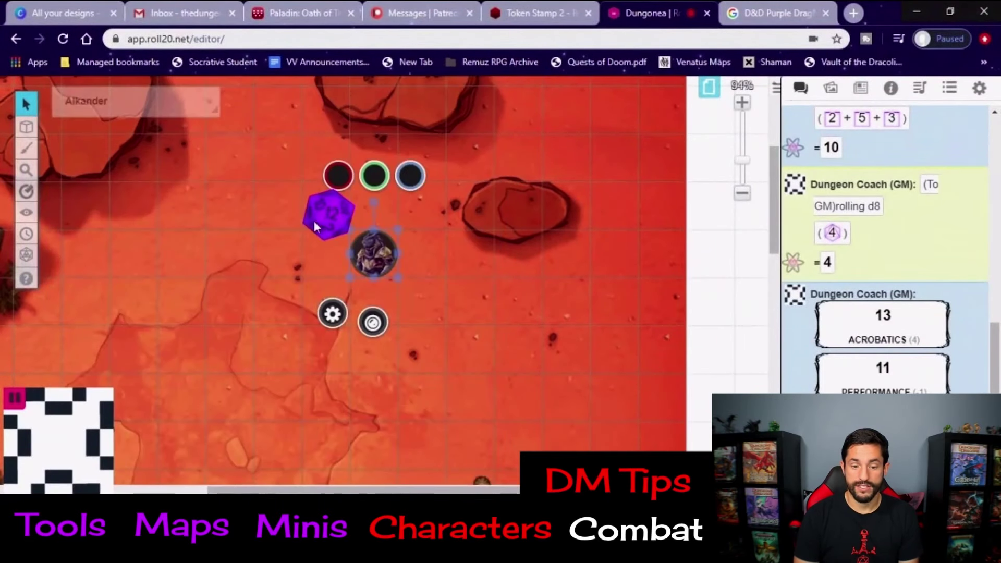
Expand Alkander's sheet, roll a Strength check and a Greatsword attack, and collapse the sheet again
double_click(127, 105)
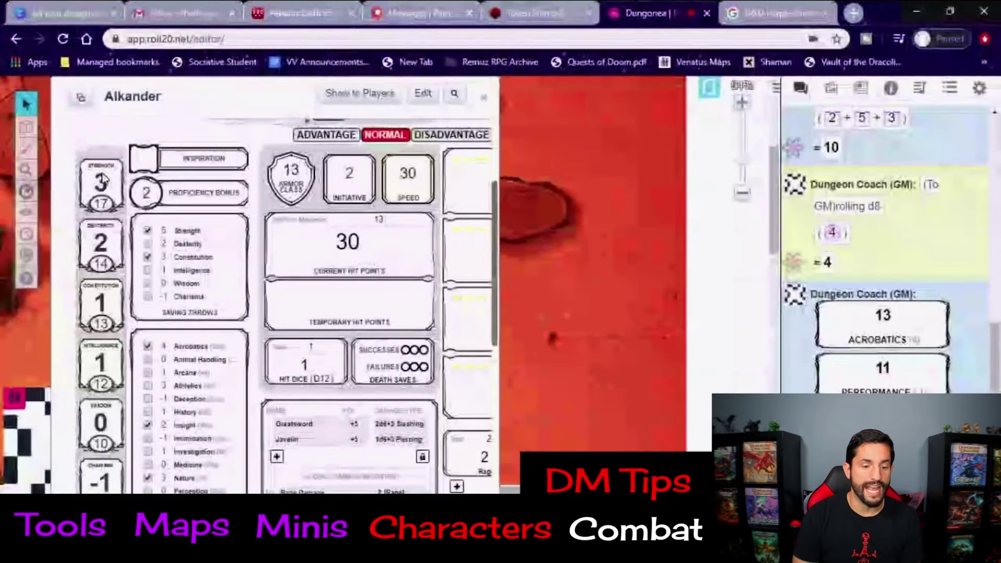
click(104, 171)
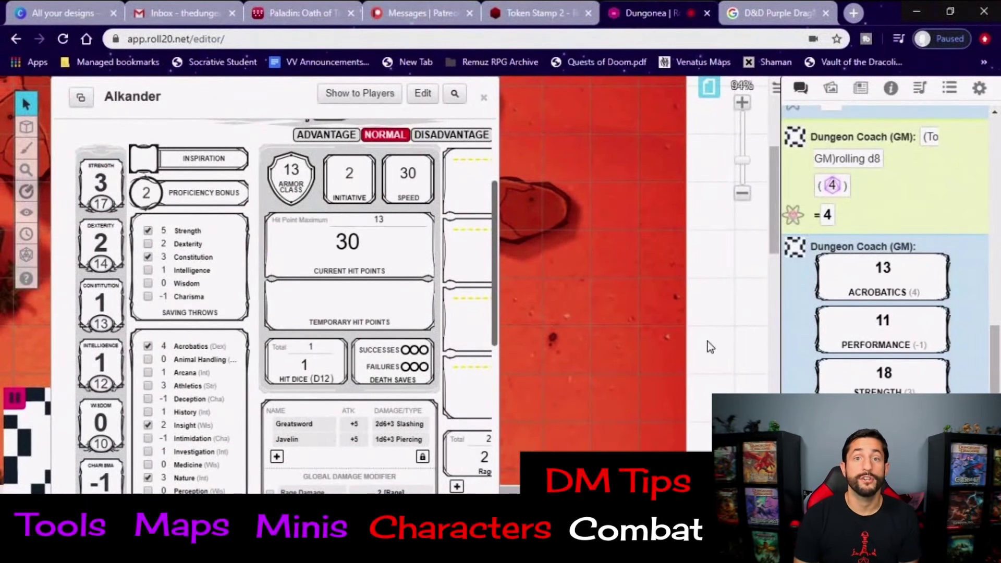
scroll(364, 313, down, 3)
click(294, 302)
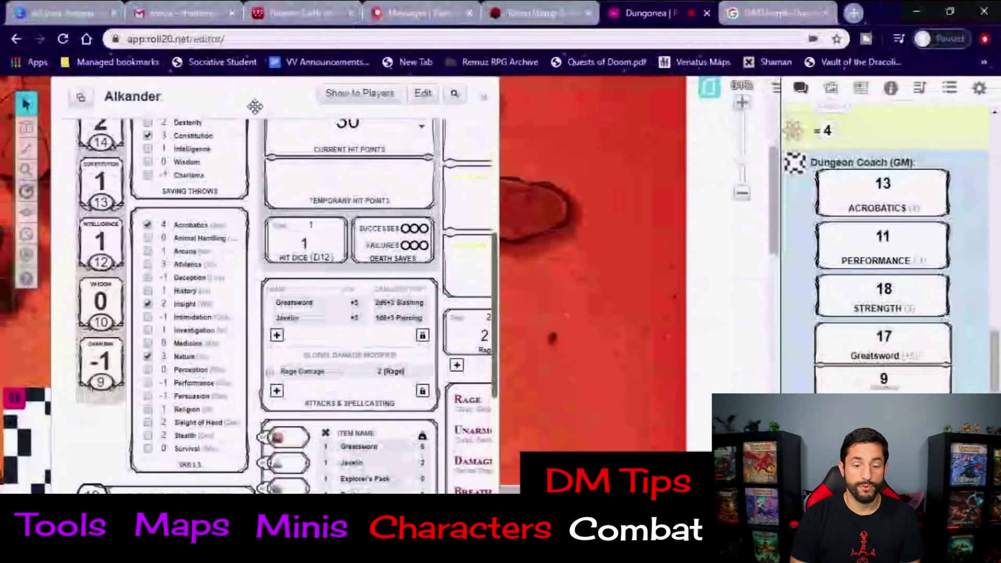
double_click(233, 97)
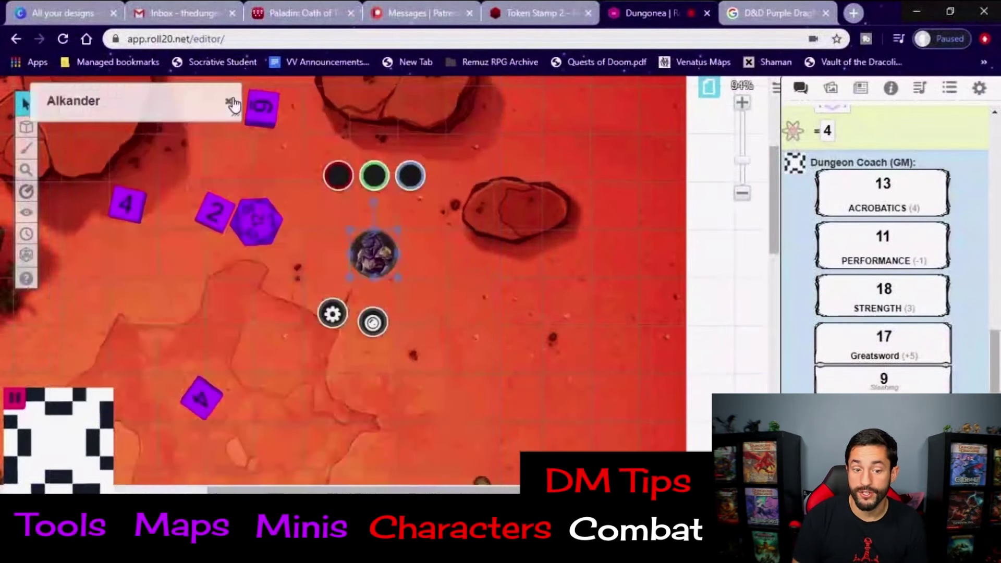
Open the token's settings, name the token Alkander and turn on its nameplate
click(332, 314)
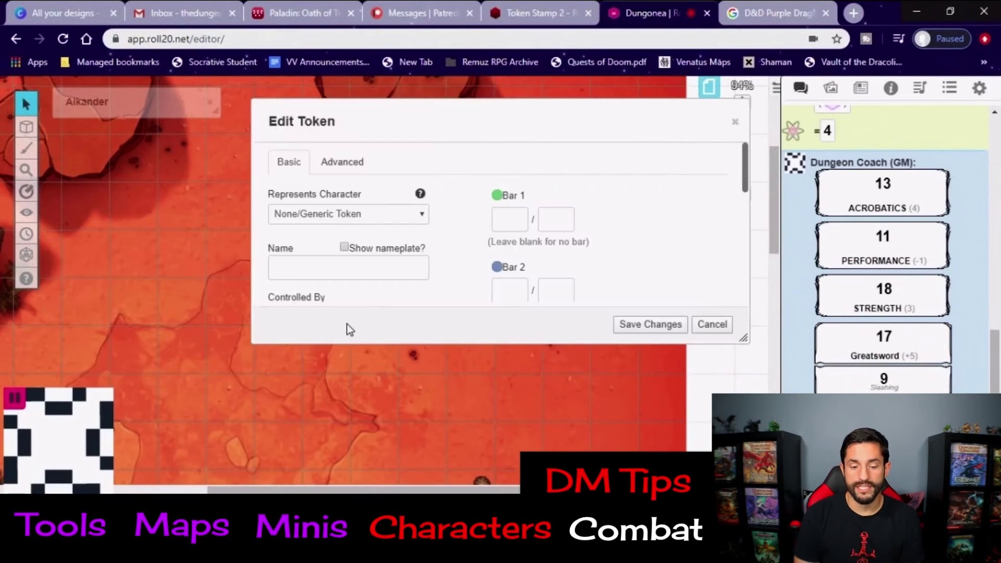
click(332, 274)
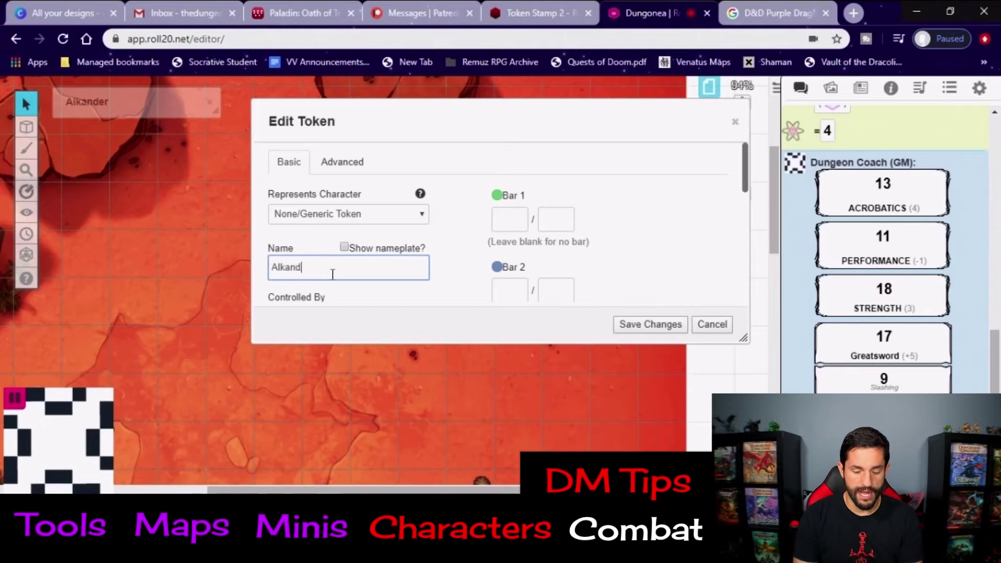
text(Alkander)
click(344, 247)
scroll(456, 269, down, 2)
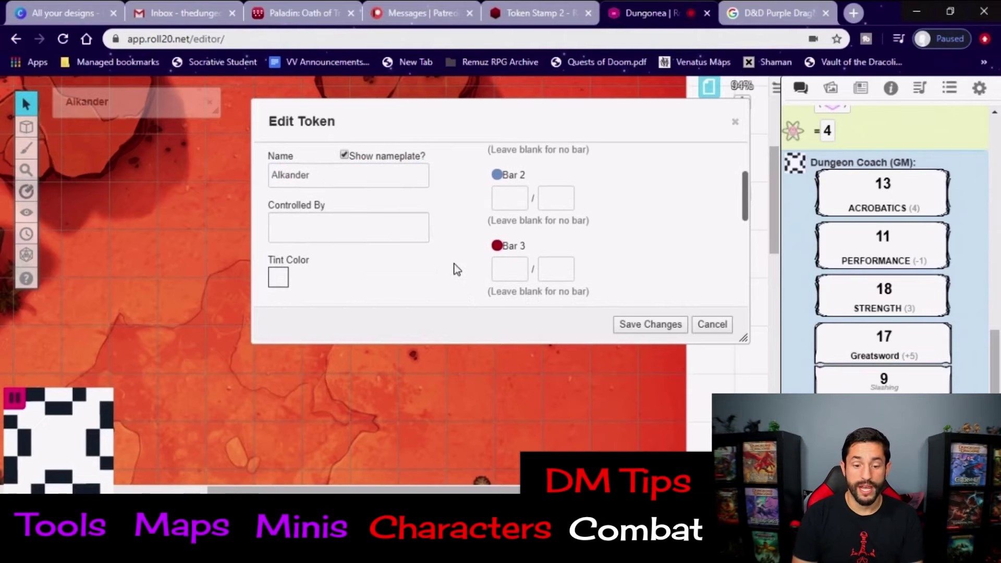
Make Dungeon Coach the token's controller, check the advanced player permissions and save the token settings
click(391, 228)
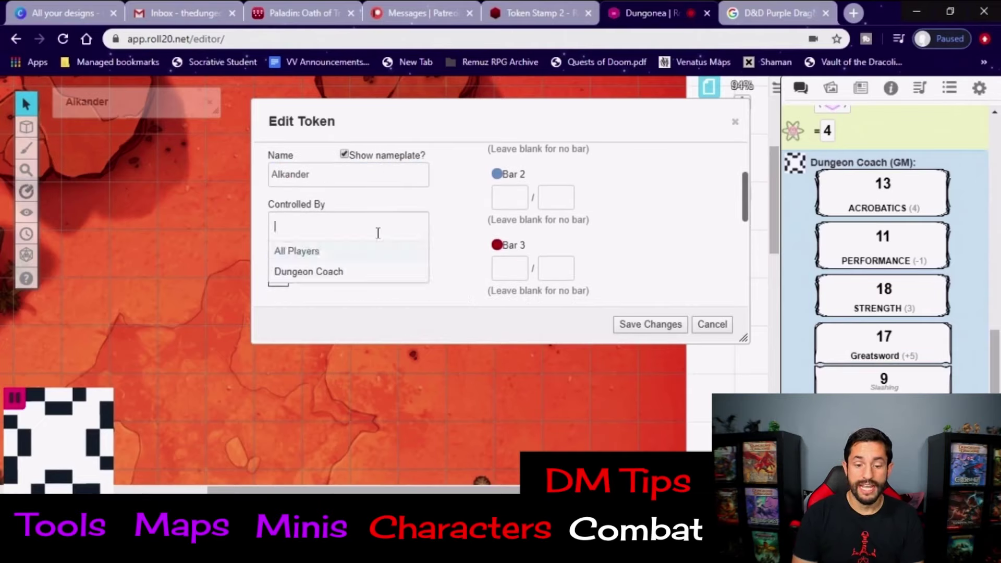
click(319, 274)
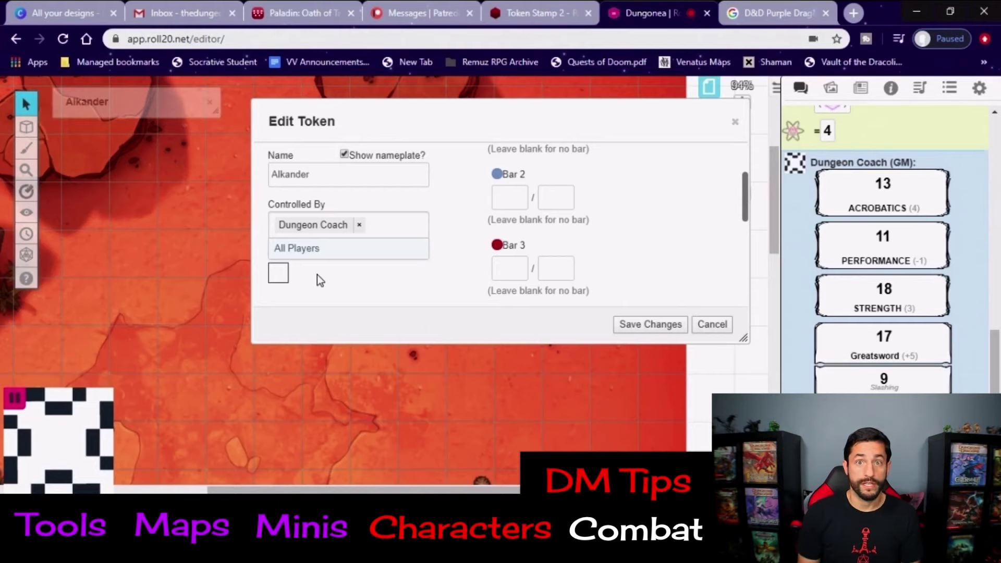
scroll(334, 219, up, 3)
click(344, 163)
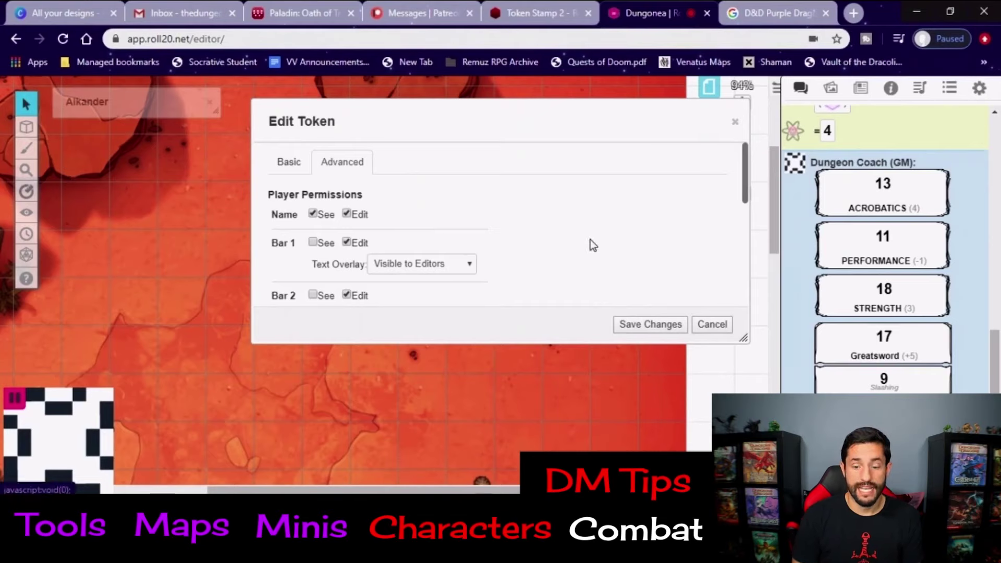
click(647, 326)
click(468, 273)
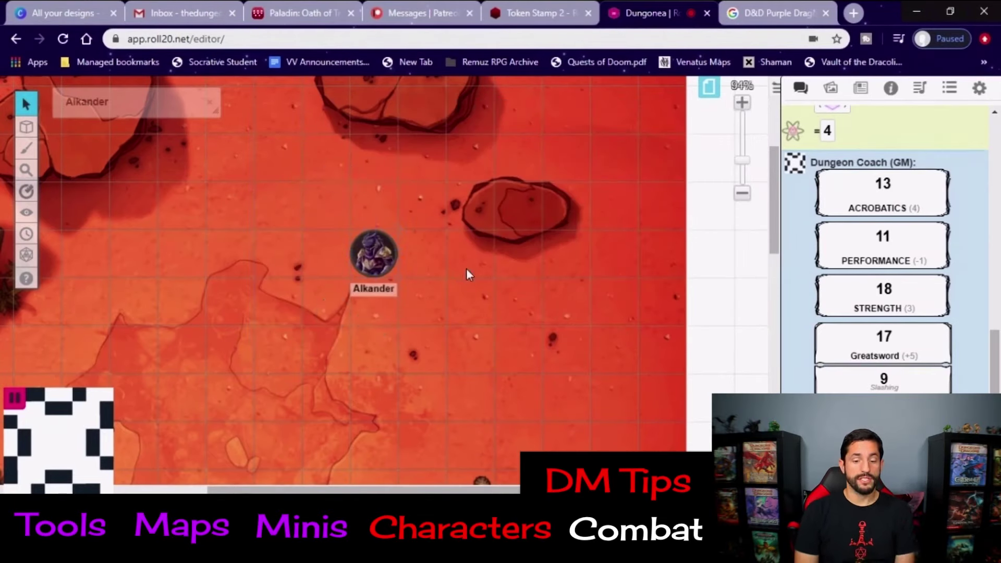
Move the Alkander token one square to the west and set its red bar to 30
drag(374, 259, 319, 258)
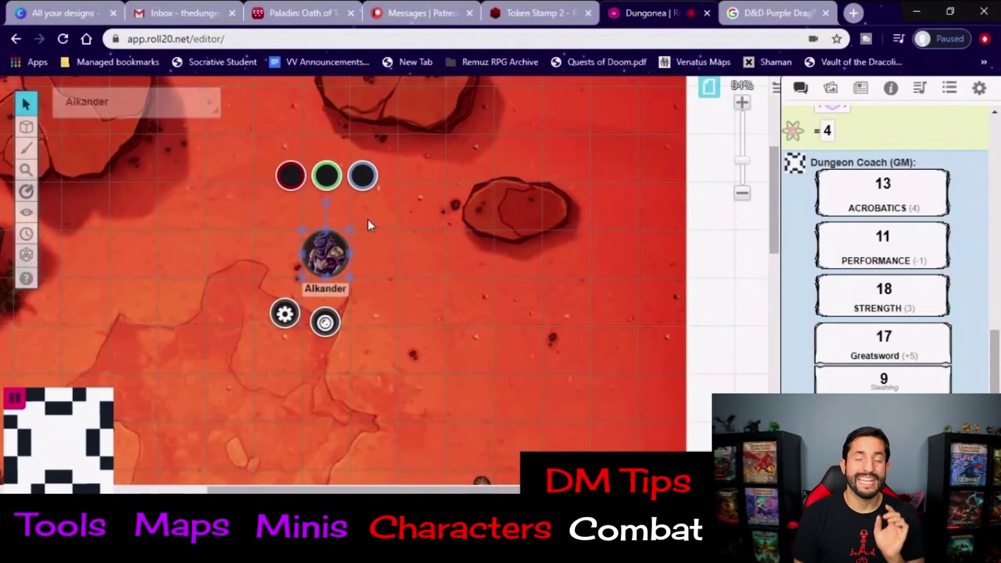
click(289, 177)
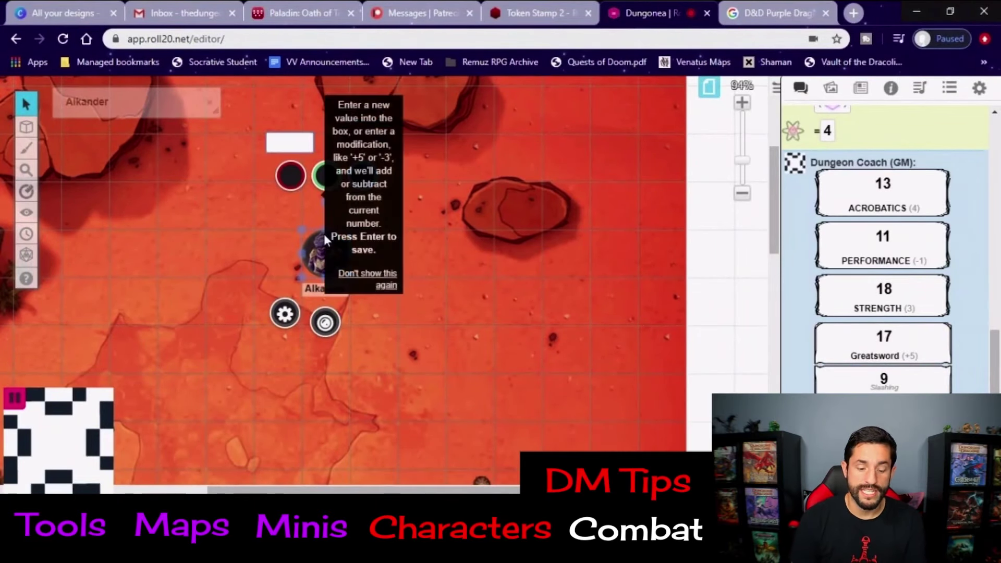
text(30)
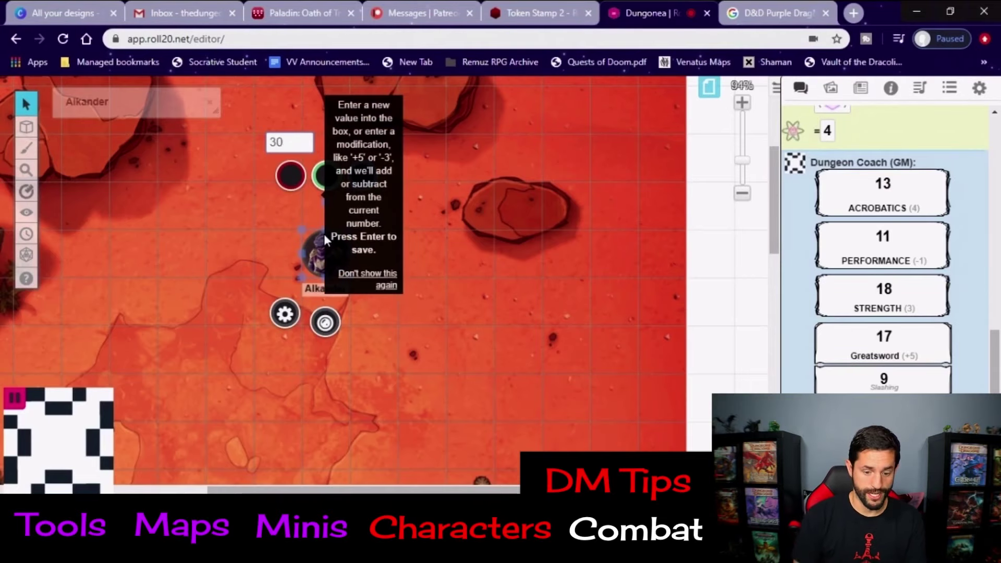
key(Return)
Check the armor class on Alkander's sheet and set the token's green bar to 13
click(326, 175)
click(136, 105)
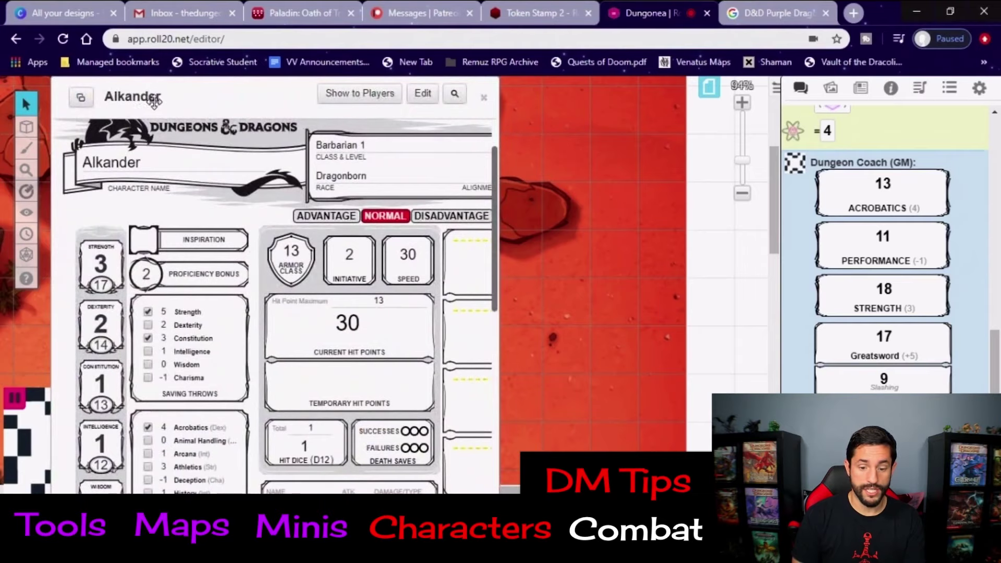
double_click(154, 102)
click(324, 179)
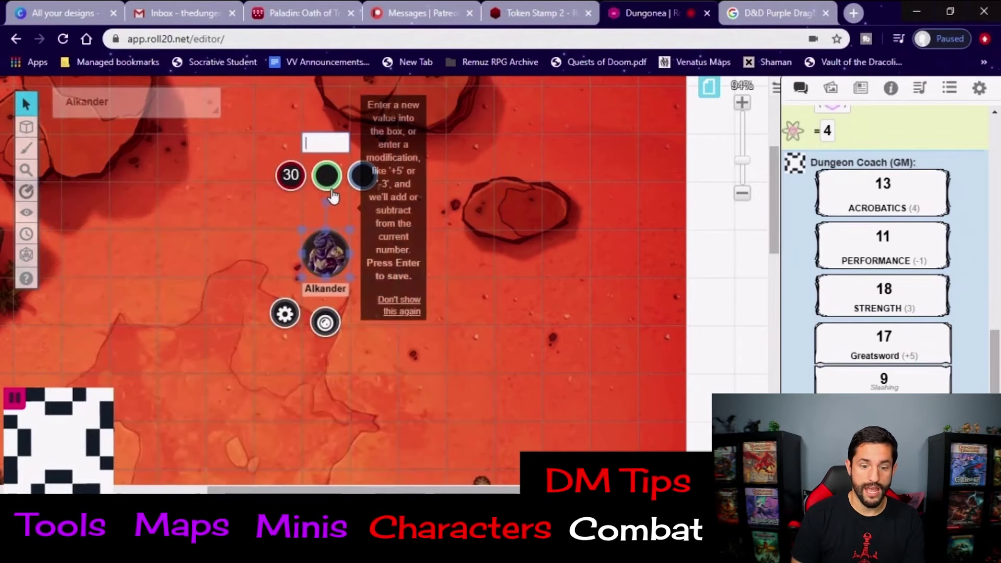
key(Return)
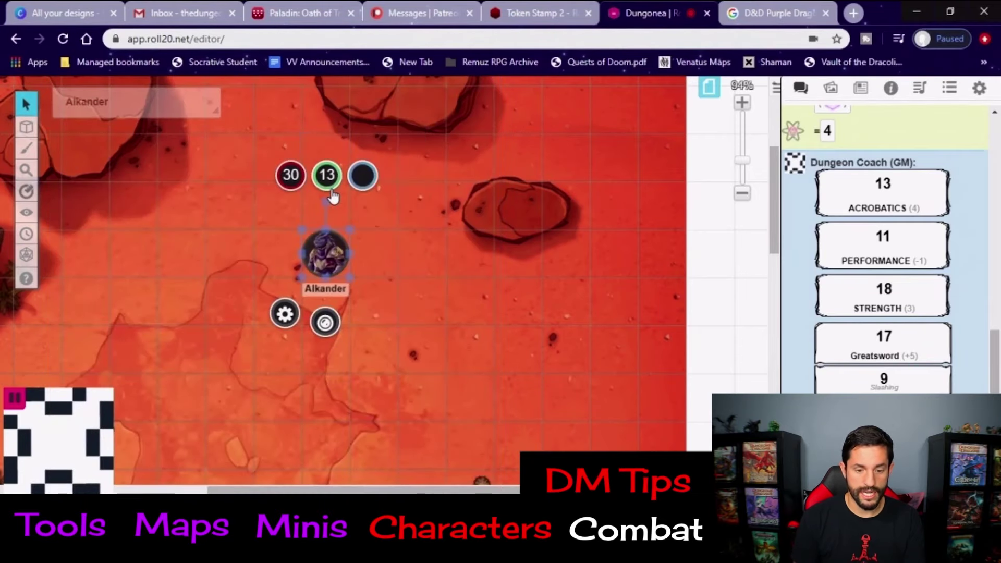
Lower the Alkander token's red hit point bar to 25
click(290, 178)
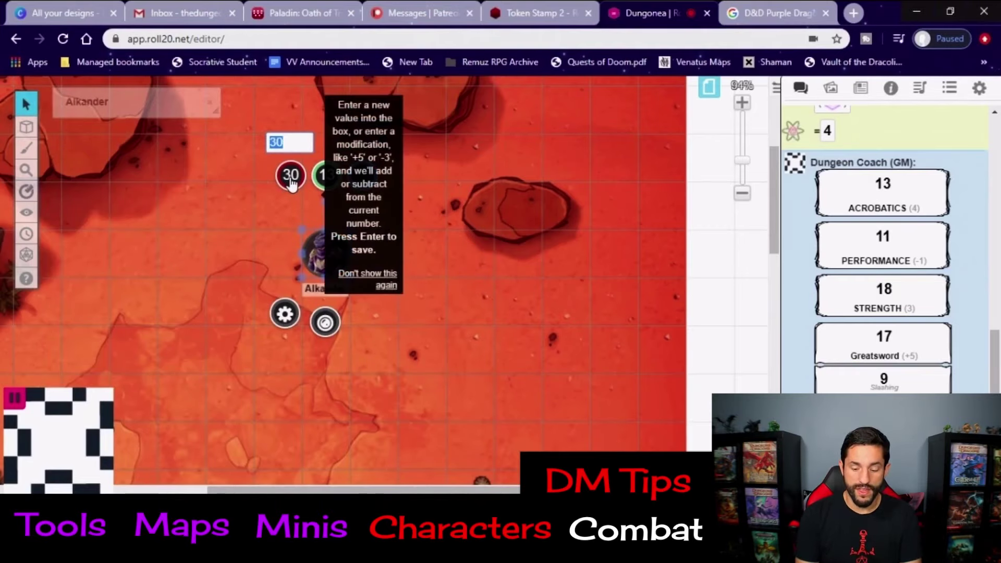
key(Return)
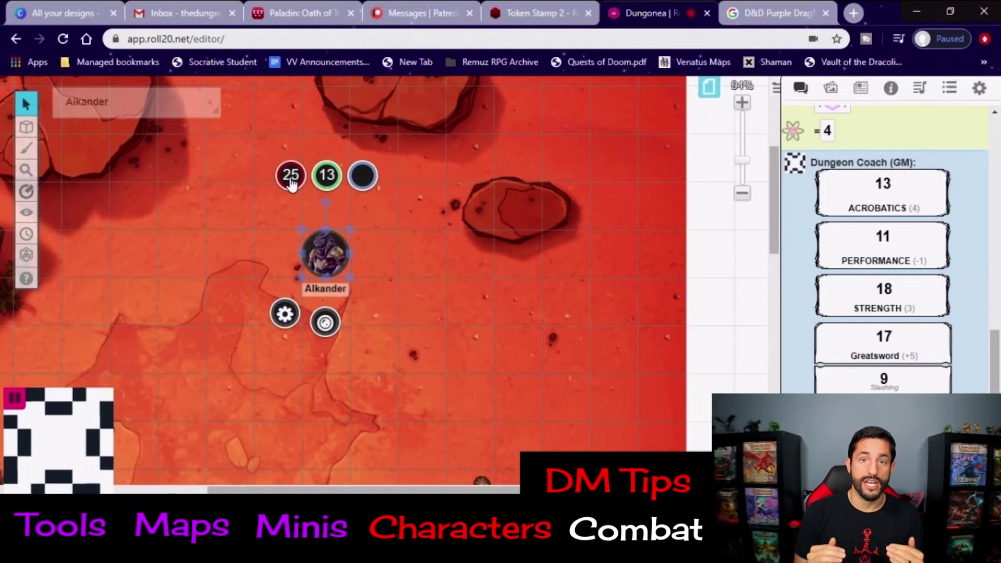
Search Google Images for "D&D Ankeg" in place of the purple dragonborn search
click(566, 315)
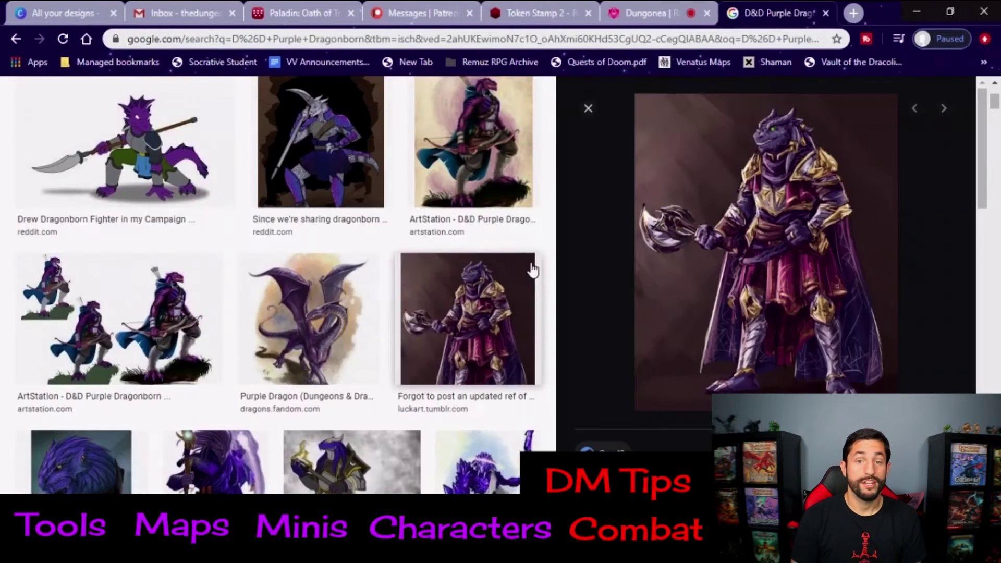
scroll(328, 97, up, 3)
click(328, 97)
key(ctrl+shift+Left)
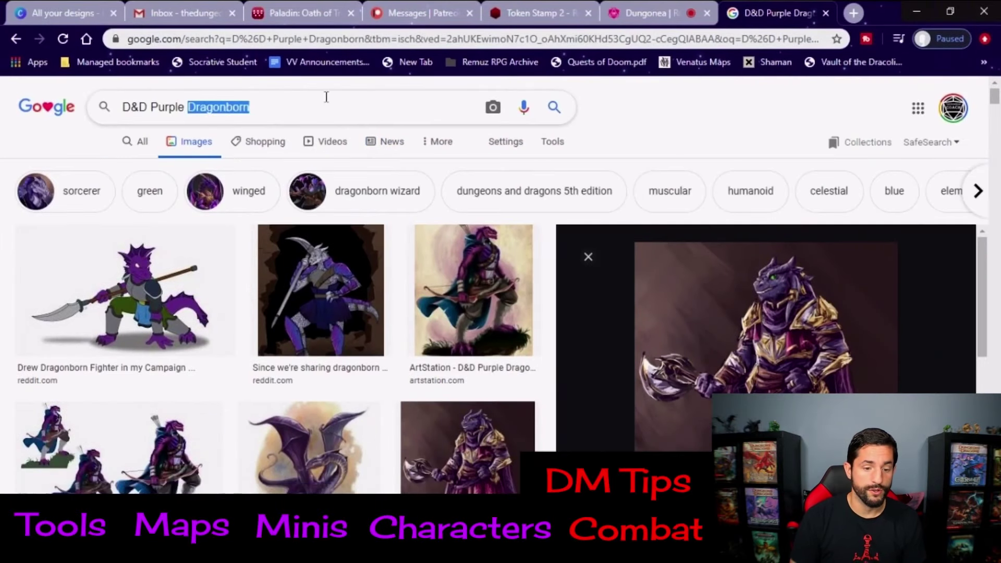
key(BackSpace)
key(BackSpace)
key(BackSpace)
key(BackSpace)
key(BackSpace)
key(BackSpace)
key(BackSpace)
key(BackSpace)
text(Ankeg)
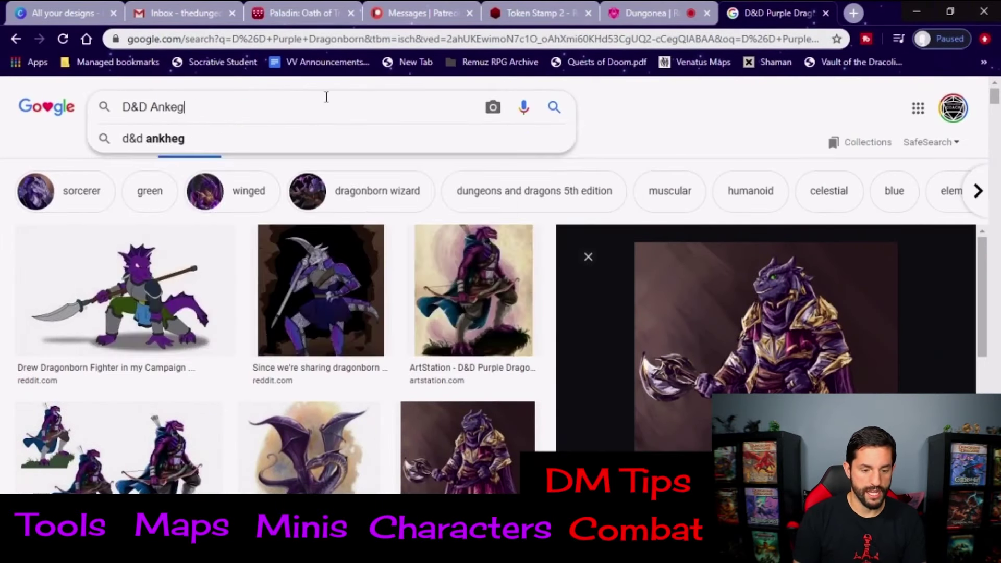
key(Return)
Save the D&D Beyond ankheg picture as "Ankeg" in the Roll 20 Tutorial folder
click(80, 315)
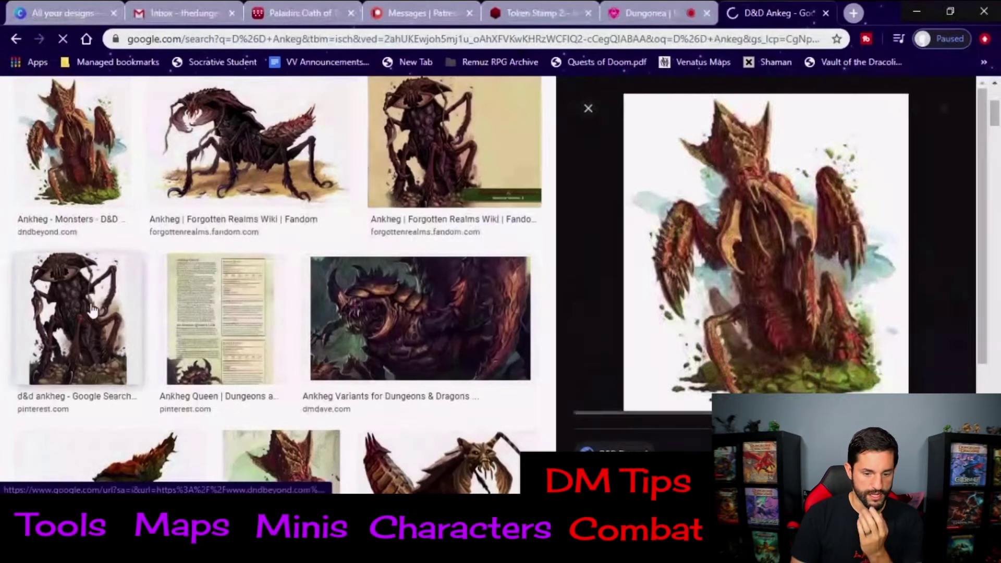
right_click(737, 216)
click(786, 341)
text(Ankheg)
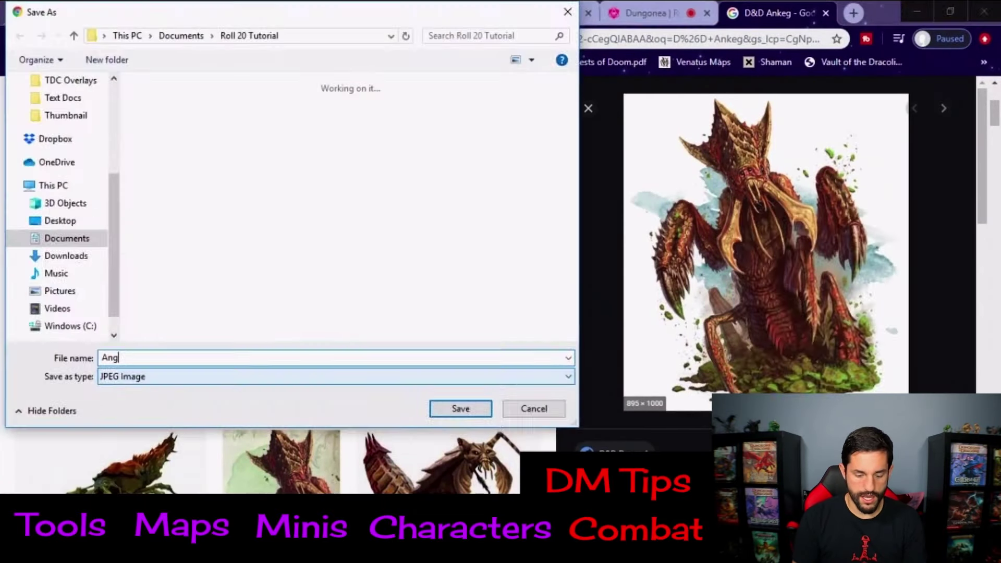
key(Return)
Replace the dragonborn in Token Stamp with the Ankeg image, then enlarge and position it so the ring frames its head and upper body
click(542, 13)
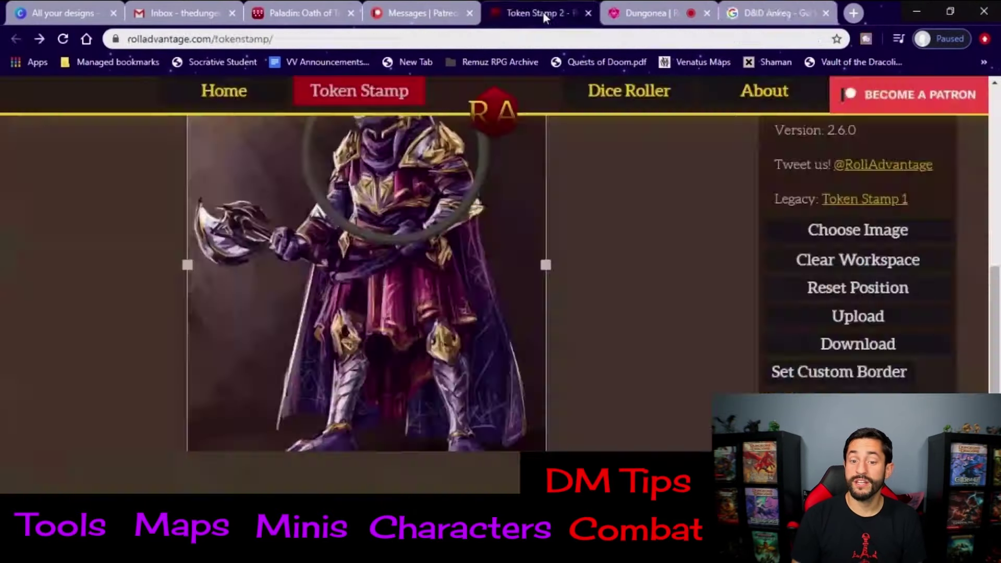
key(Delete)
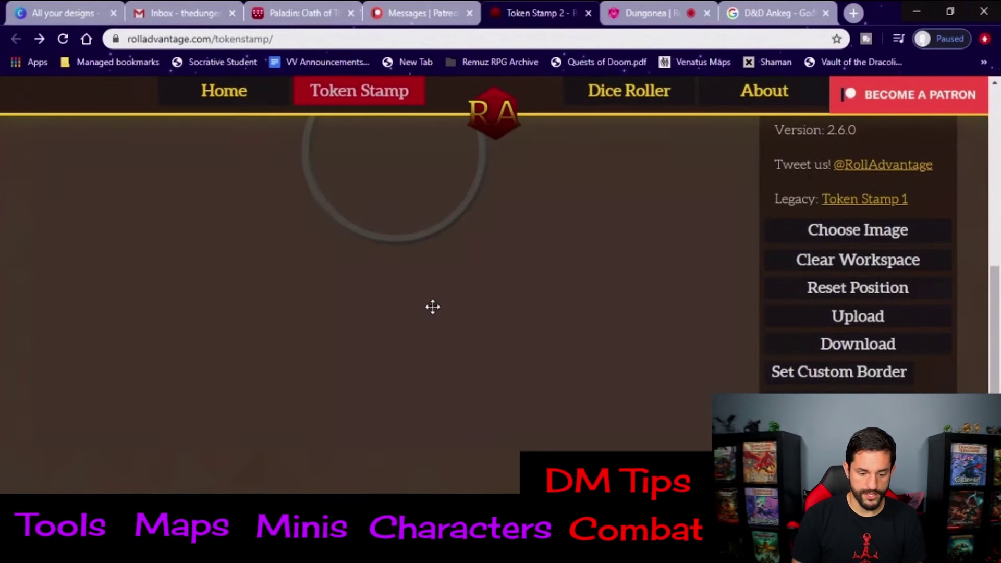
key(alt+Tab)
drag(612, 337, 345, 291)
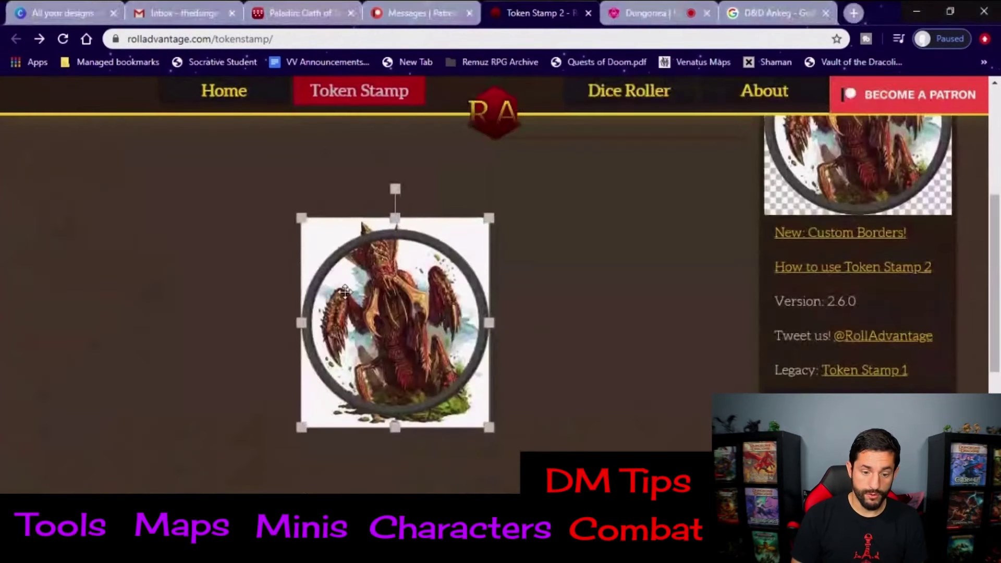
drag(299, 219, 232, 138)
drag(431, 345, 457, 441)
Download the stamped ankheg token and save it as "Ankeg Token" in the Roll 20 Tutorial folder
scroll(457, 442, down, 3)
scroll(412, 339, down, 2)
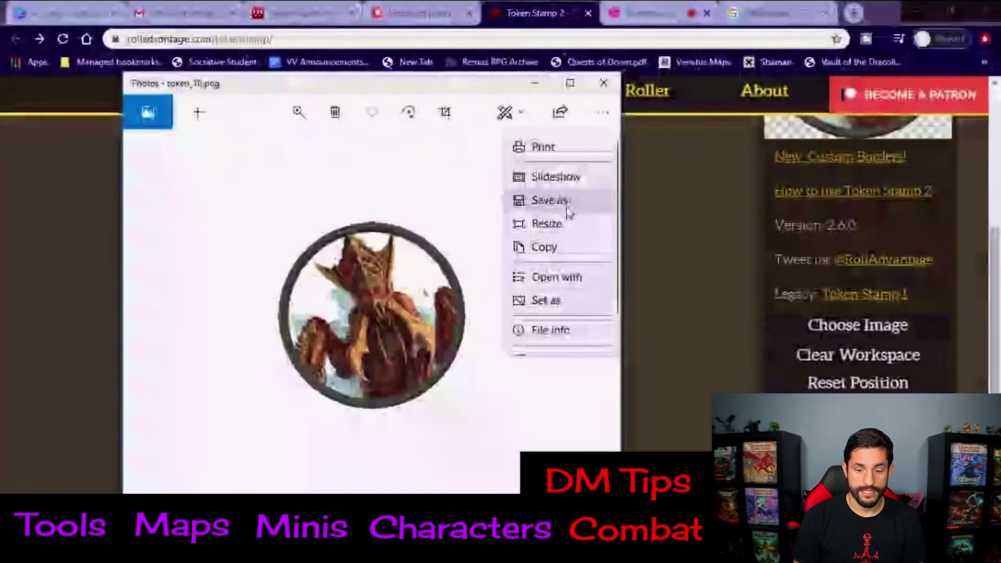
click(567, 209)
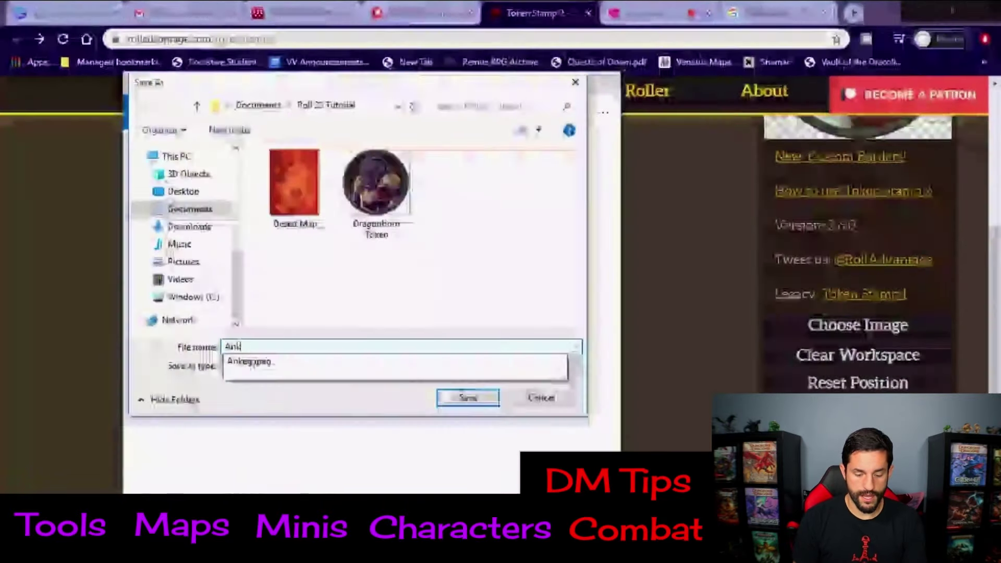
text(eg Token)
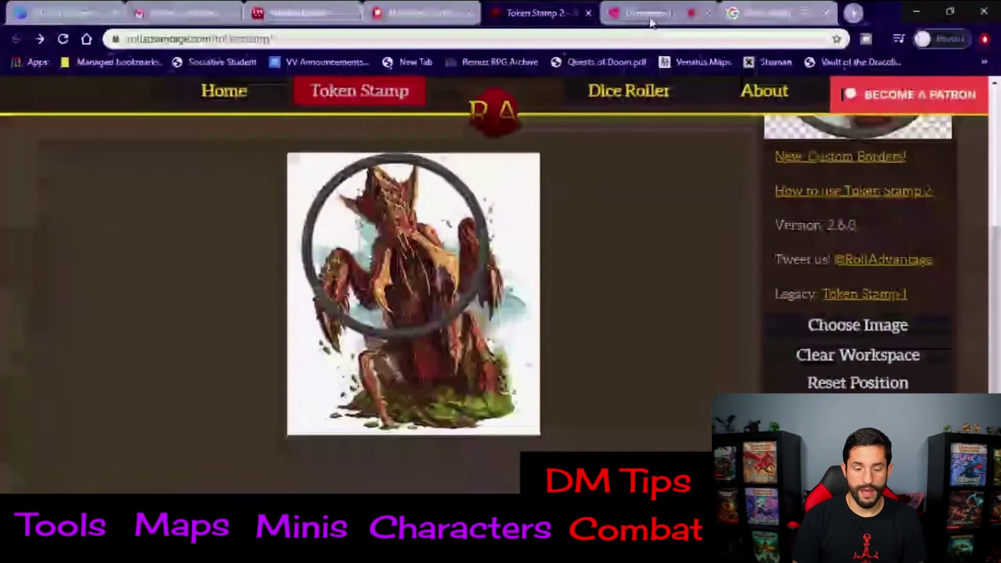
Add Ankeg Token to the Roll20 battle map, resize it to two by two squares and place it directly west of Alkander
click(650, 22)
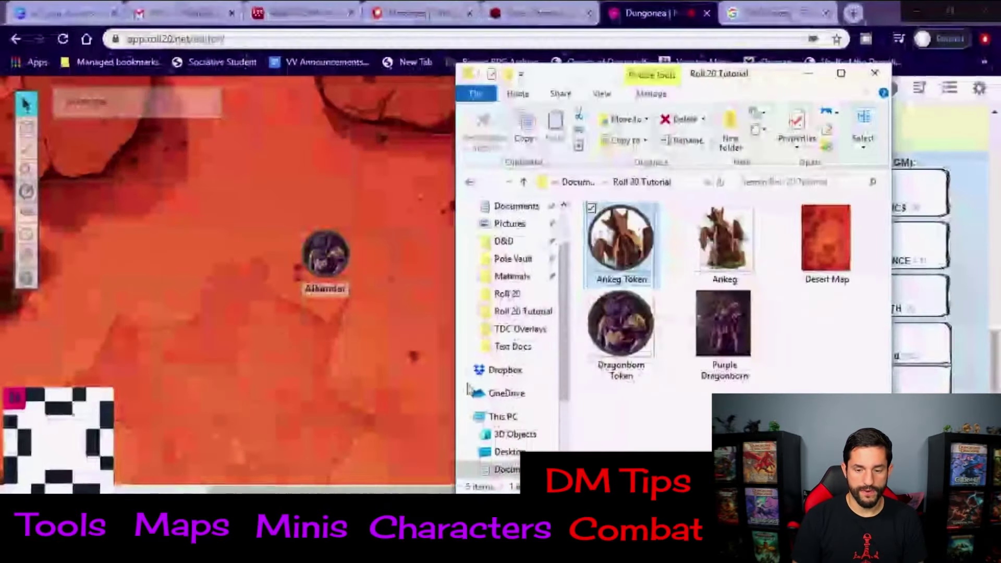
drag(620, 237, 404, 249)
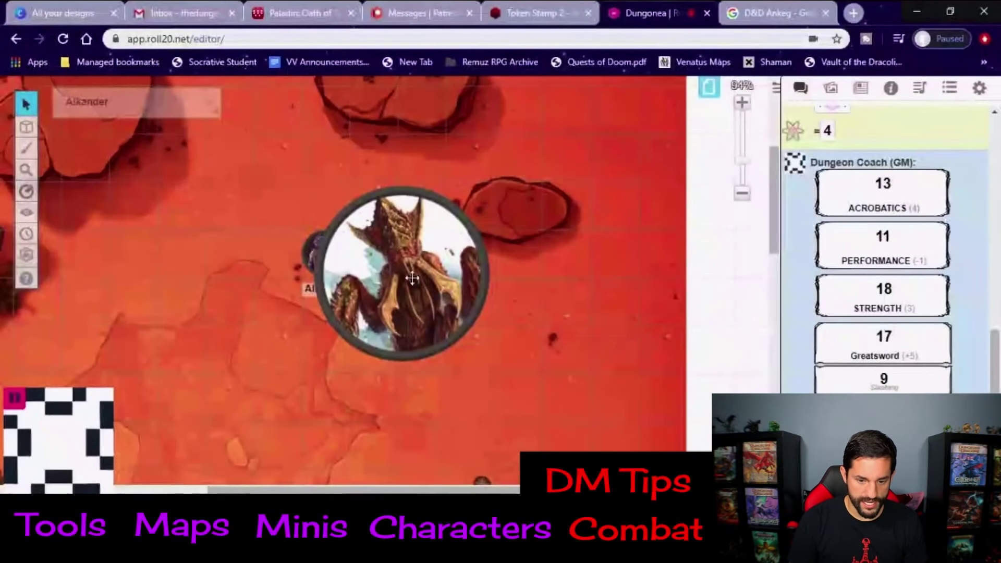
key(ctrl+v)
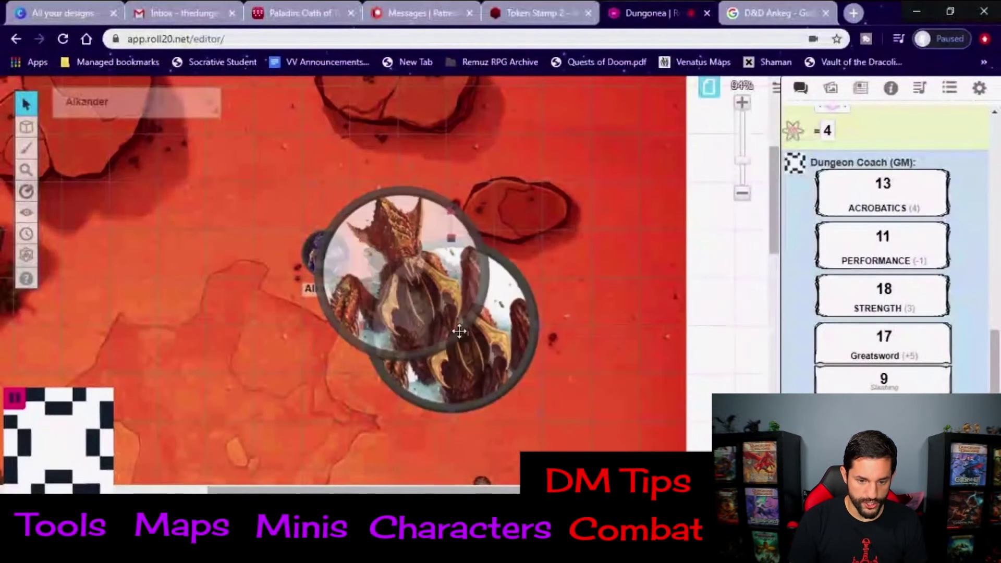
drag(456, 327, 500, 348)
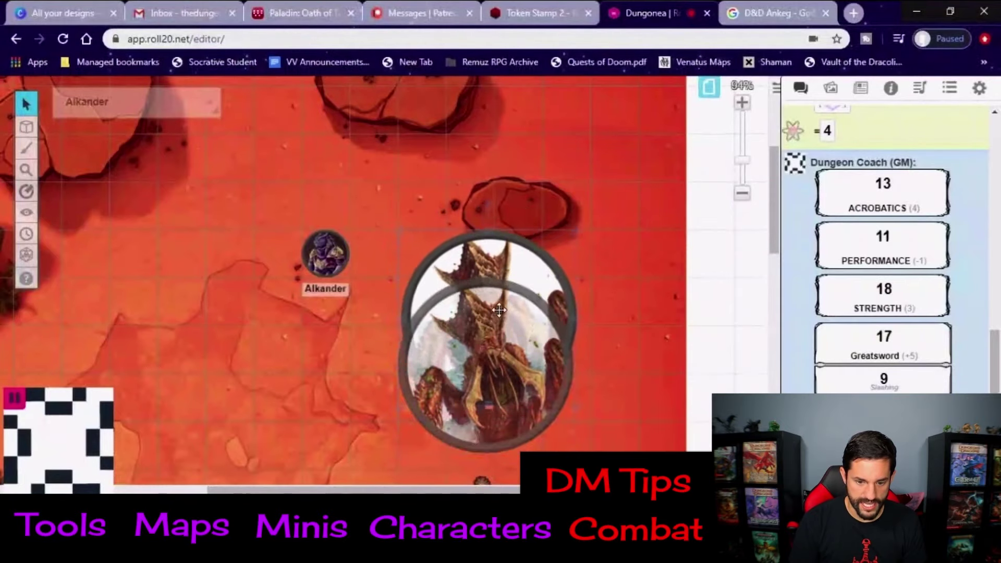
drag(573, 403, 493, 328)
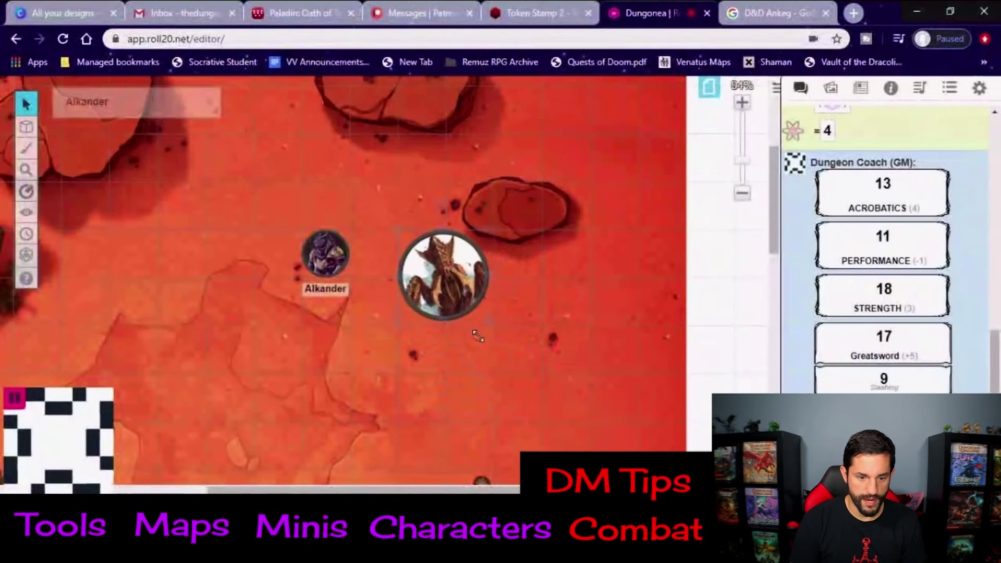
drag(443, 266, 208, 208)
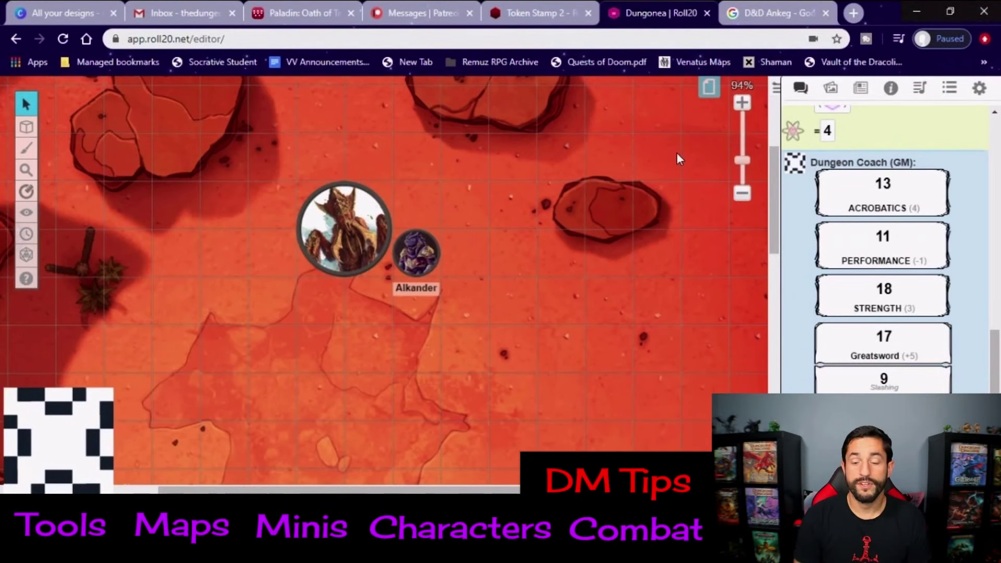
Open the blank Start page and move the Players ribbon from it to the Battle Map page
click(709, 88)
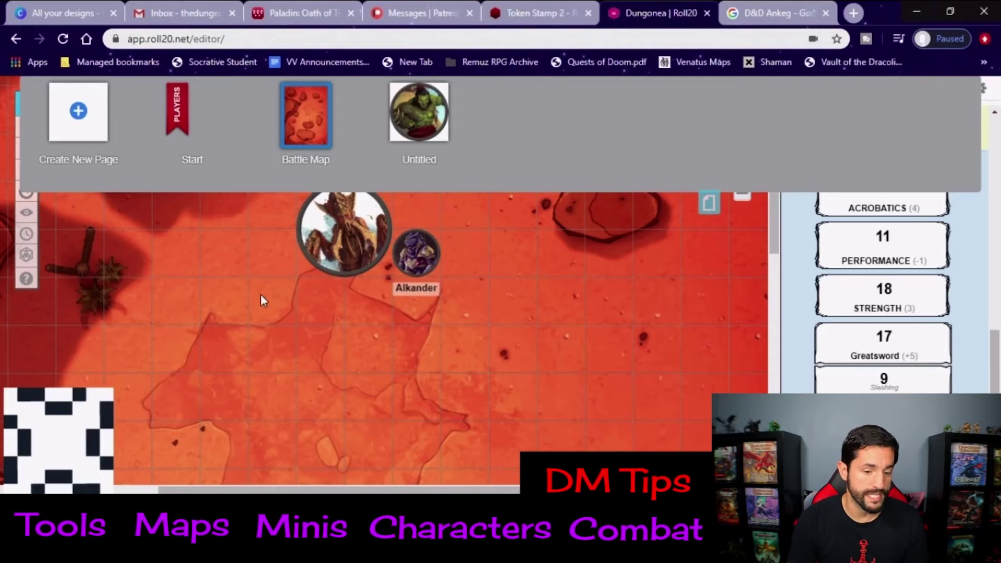
mouse_move(177, 98)
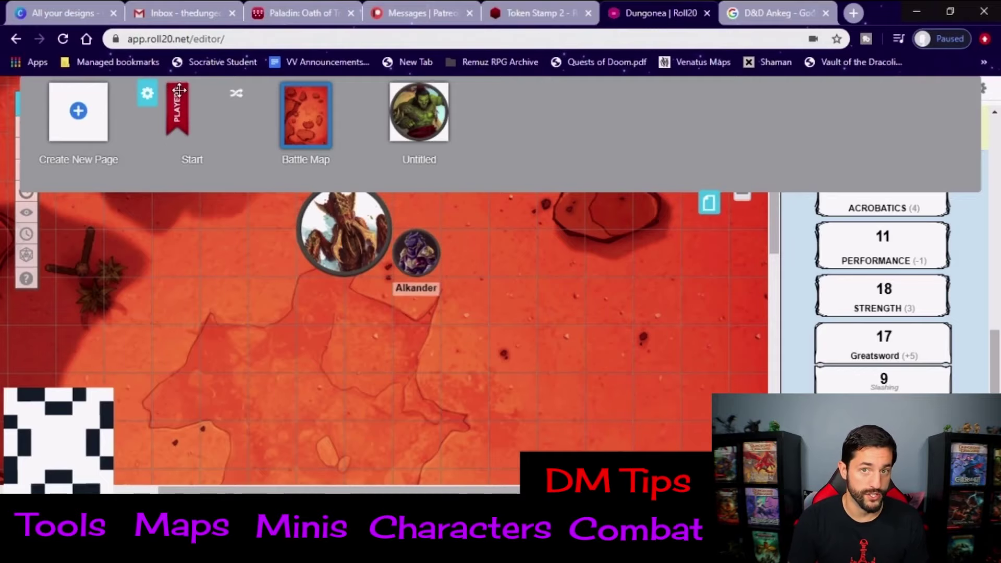
click(192, 100)
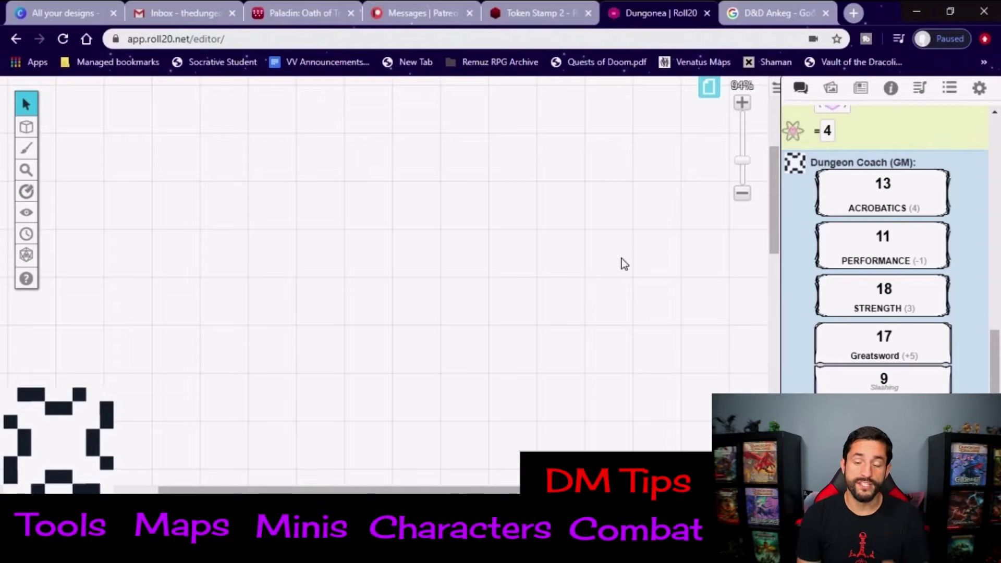
click(714, 96)
mouse_move(199, 112)
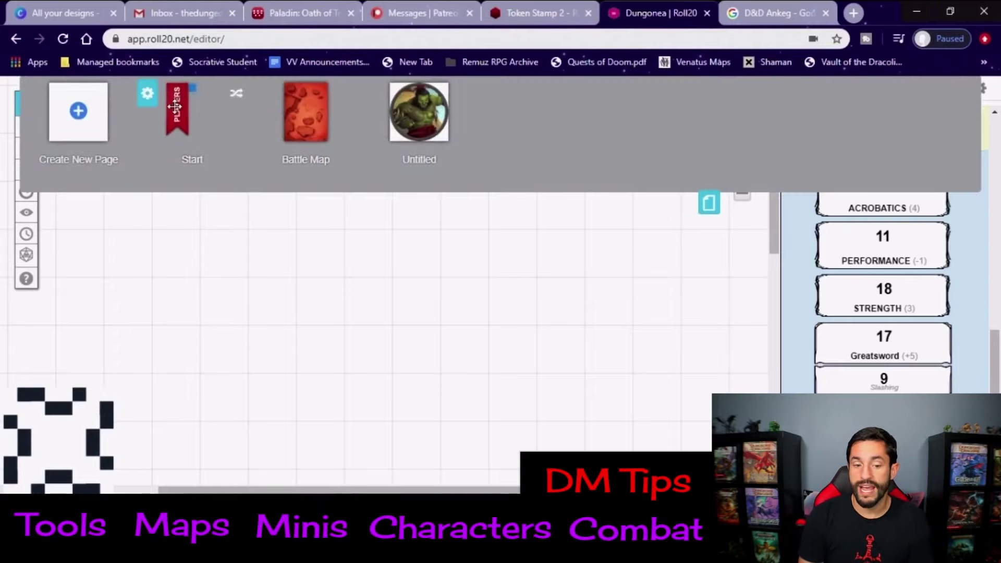
drag(198, 112, 305, 113)
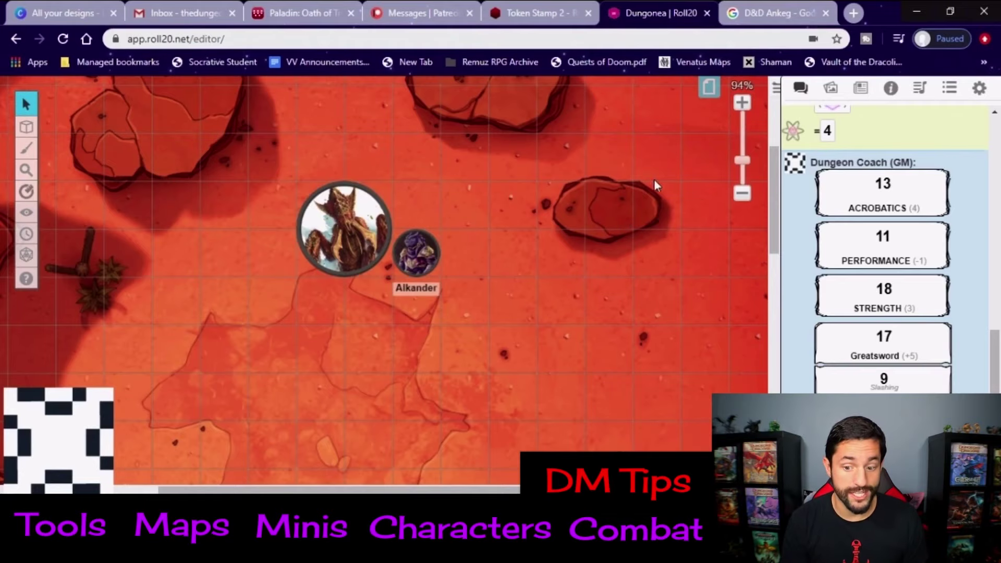
Open the Untitled page and add the bard, frost mage, armored knight, bearded dwarf and green orc tokens from the Roll 20 folder
click(712, 99)
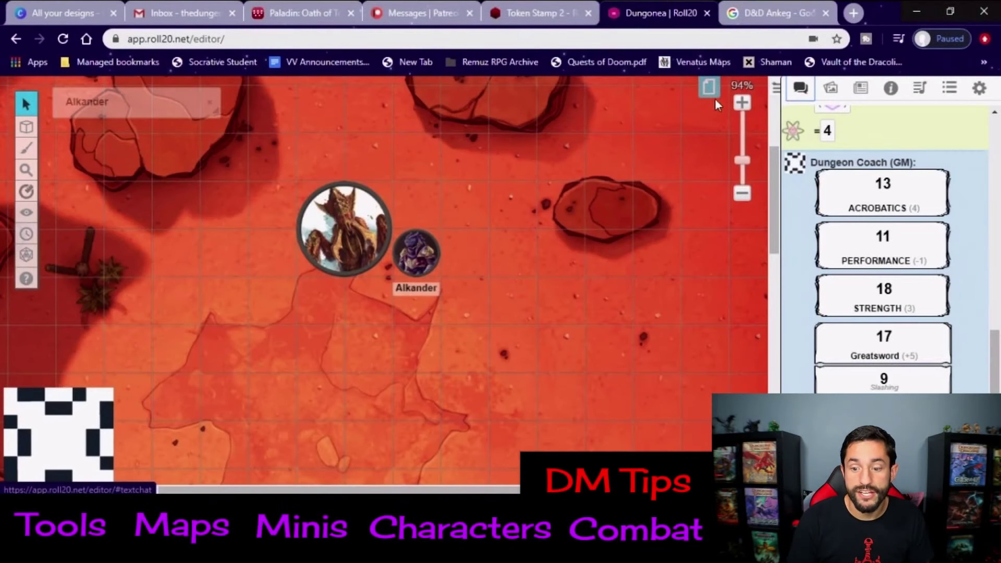
click(714, 91)
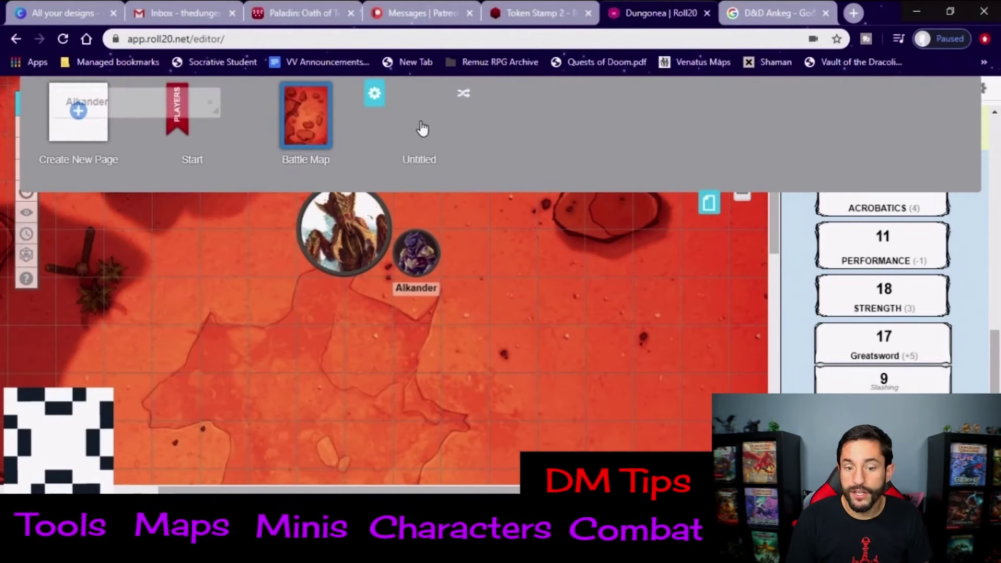
click(421, 128)
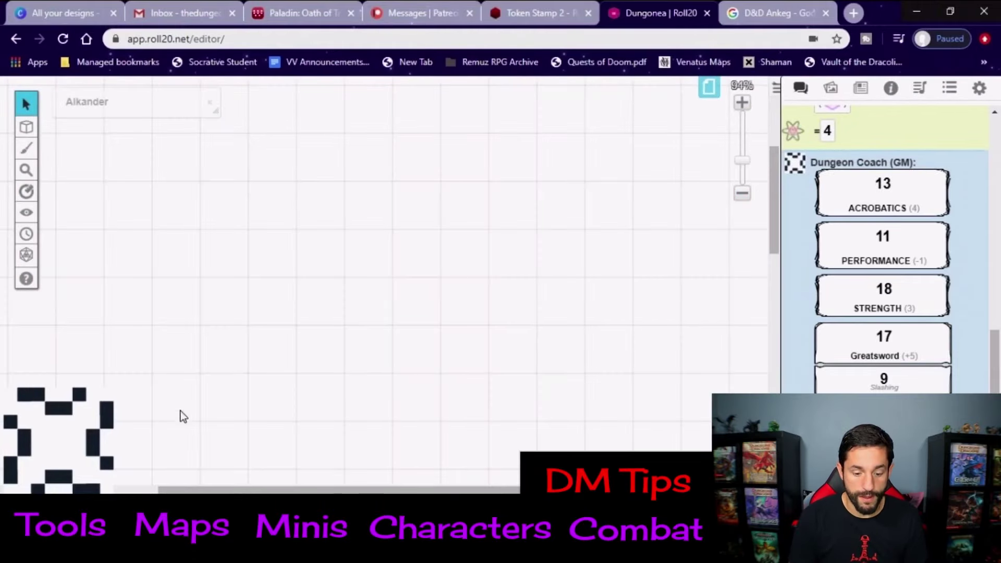
key(alt+Tab)
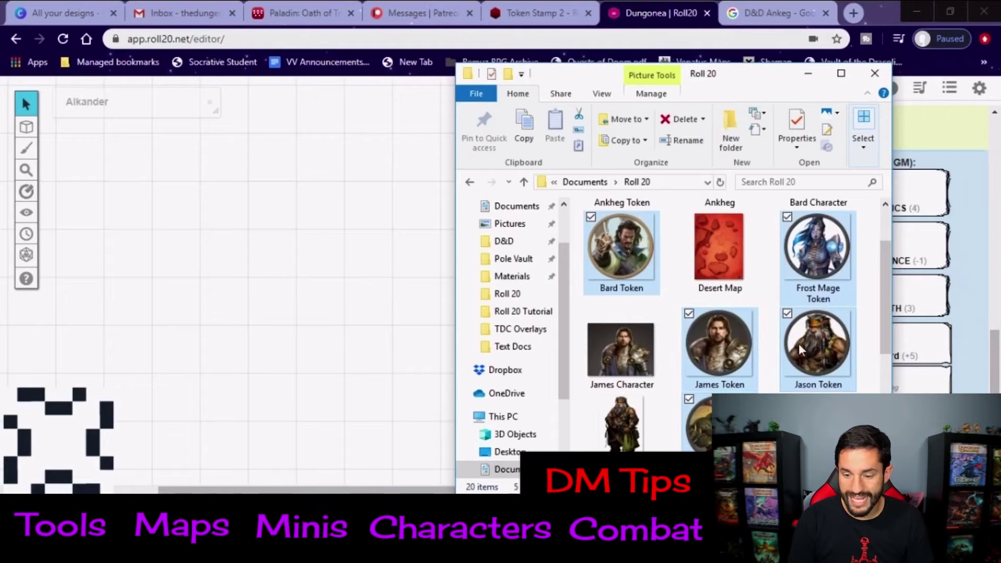
drag(536, 355, 289, 273)
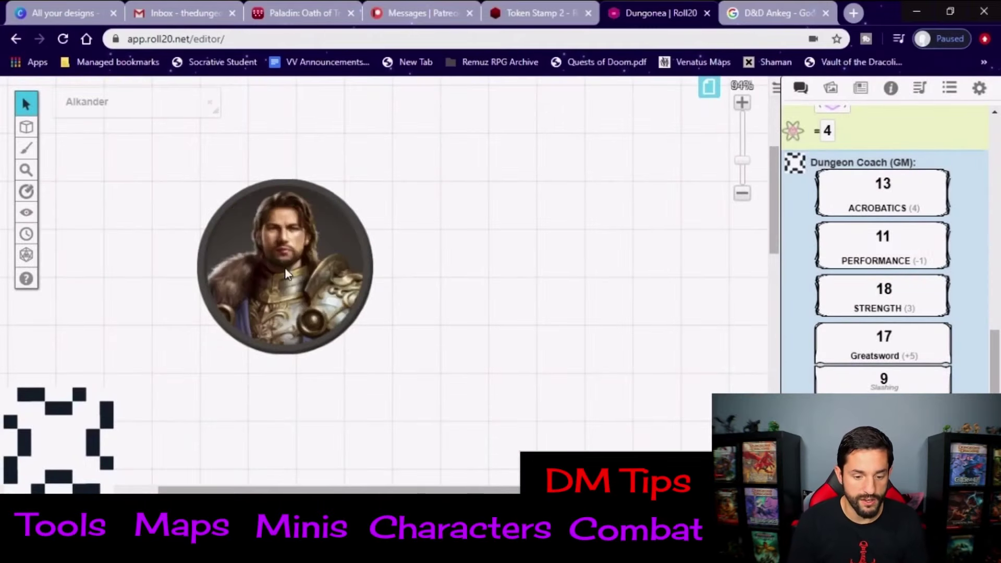
Shrink the bard, frost mage and armored knight tokens to one square each and line them up in a row
drag(297, 272, 540, 274)
drag(615, 355, 471, 250)
click(292, 271)
drag(292, 271, 631, 273)
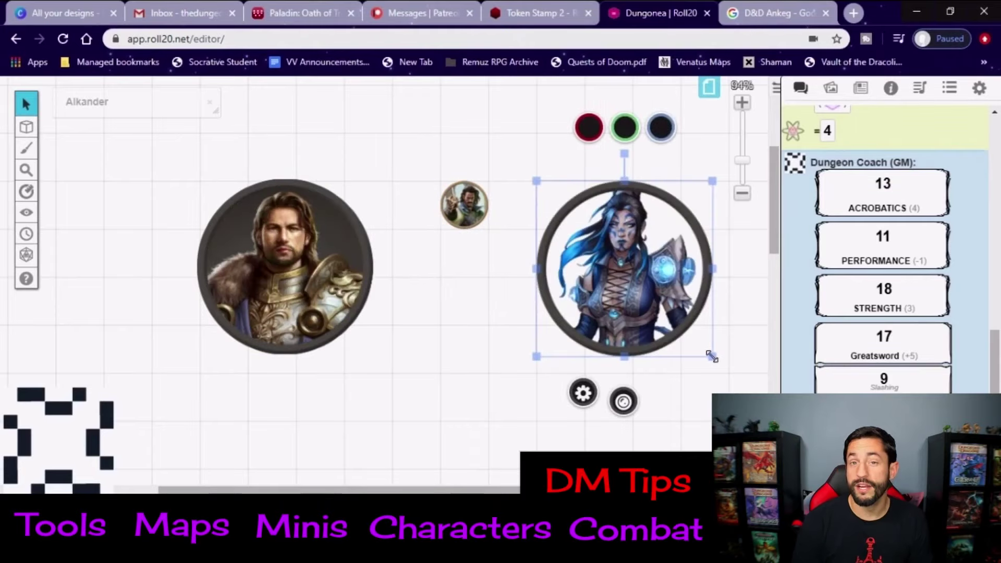
drag(711, 356, 496, 207)
drag(285, 266, 627, 208)
drag(716, 297, 584, 227)
Shrink the dwarf token to one square at the row's east end and the orc token to two by two squares beneath the row
click(312, 292)
drag(372, 357, 250, 228)
drag(225, 204, 610, 204)
click(284, 250)
drag(367, 334, 574, 335)
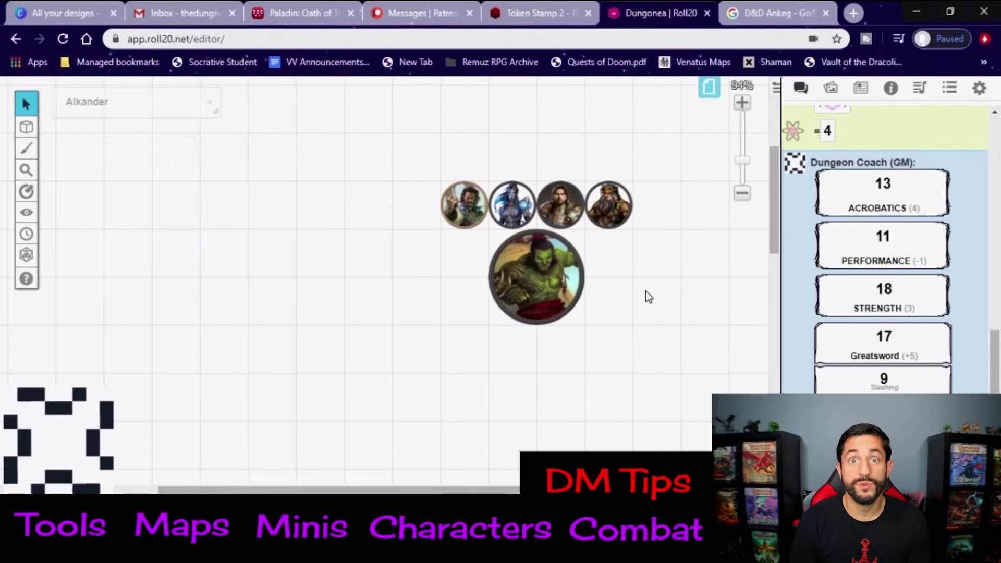
Copy all five tokens from the Untitled page and paste them onto the Battle Map page
click(709, 97)
drag(420, 218, 653, 348)
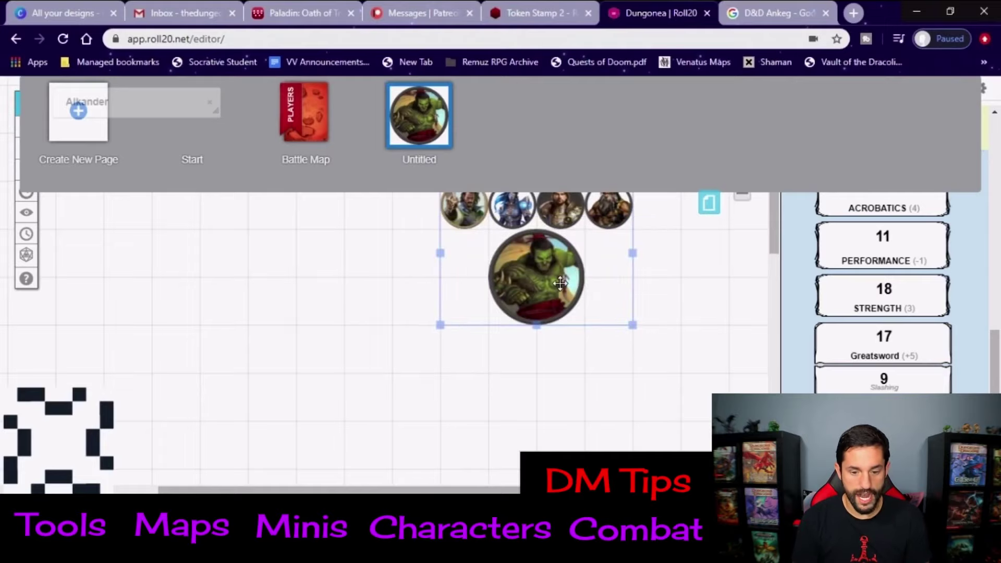
mouse_move(300, 151)
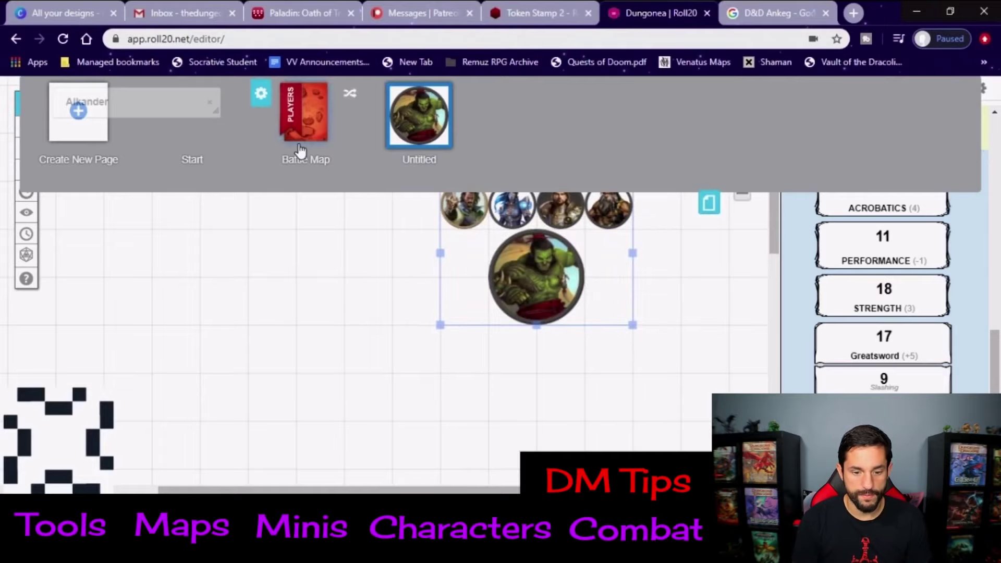
click(316, 123)
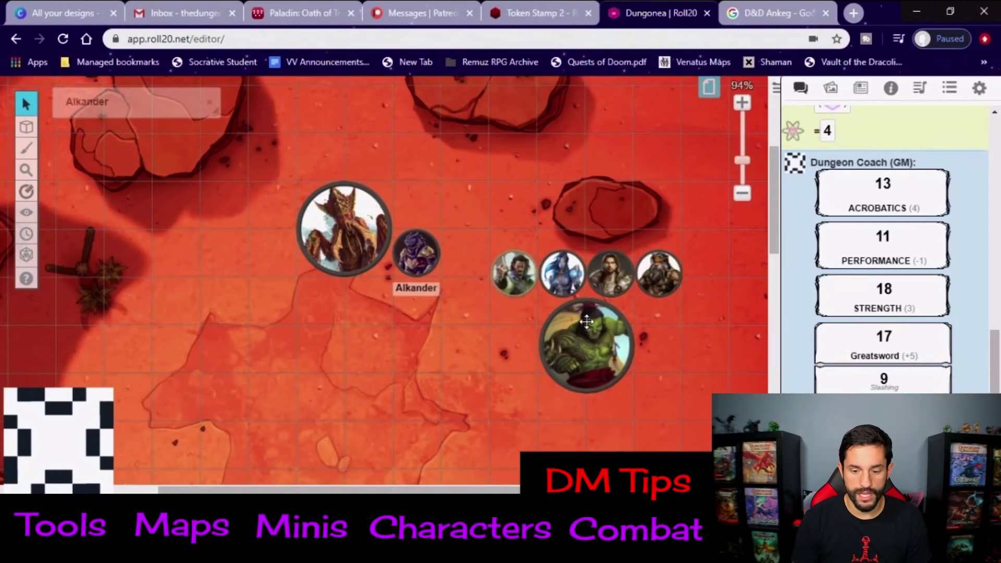
Align the pasted group of five tokens with the grid east of Alkander, then delete the group
drag(496, 253, 693, 399)
mouse_move(590, 340)
mouse_down()
mouse_move(576, 178)
mouse_move(134, 380)
mouse_move(398, 279)
mouse_move(584, 326)
mouse_up()
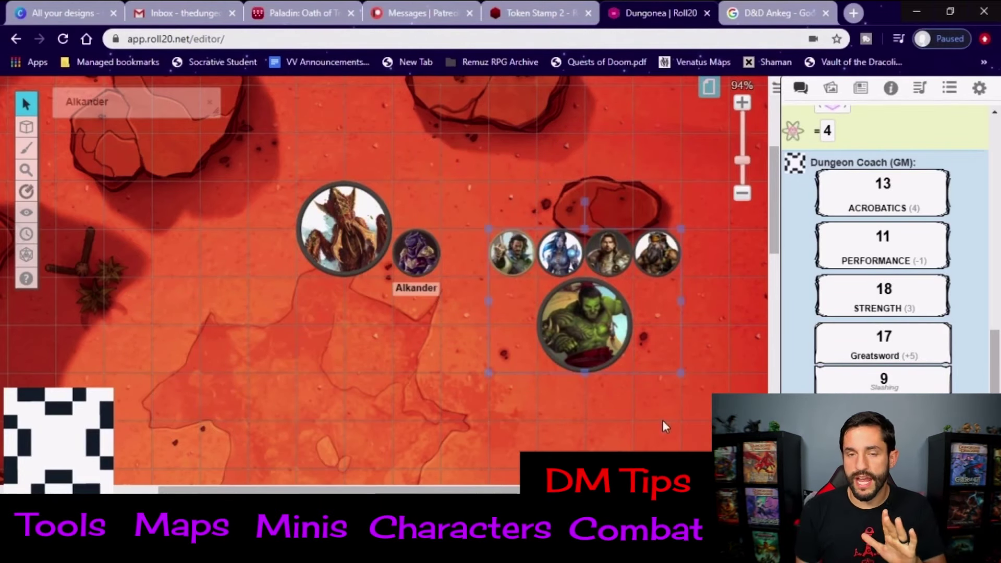
key(Delete)
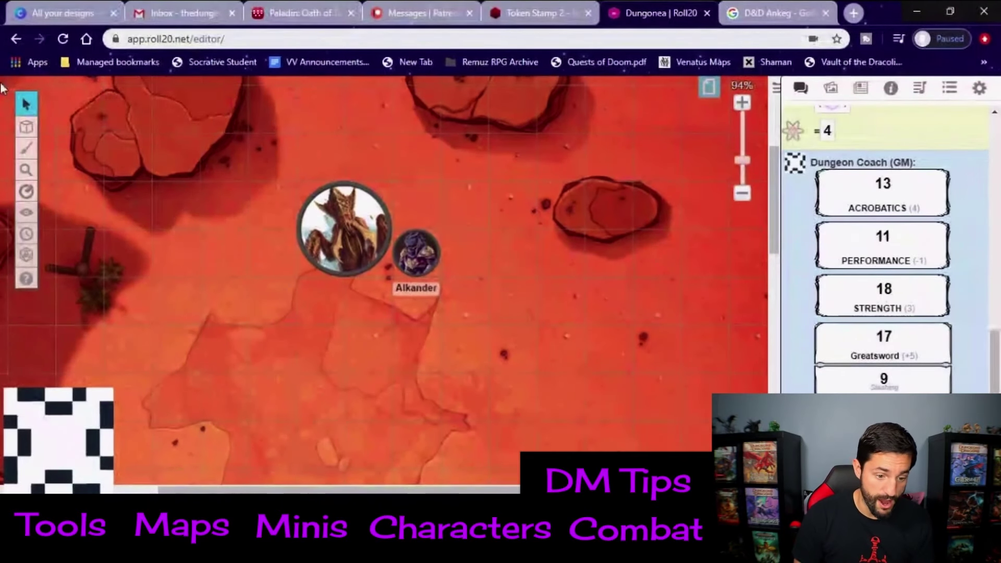
click(102, 415)
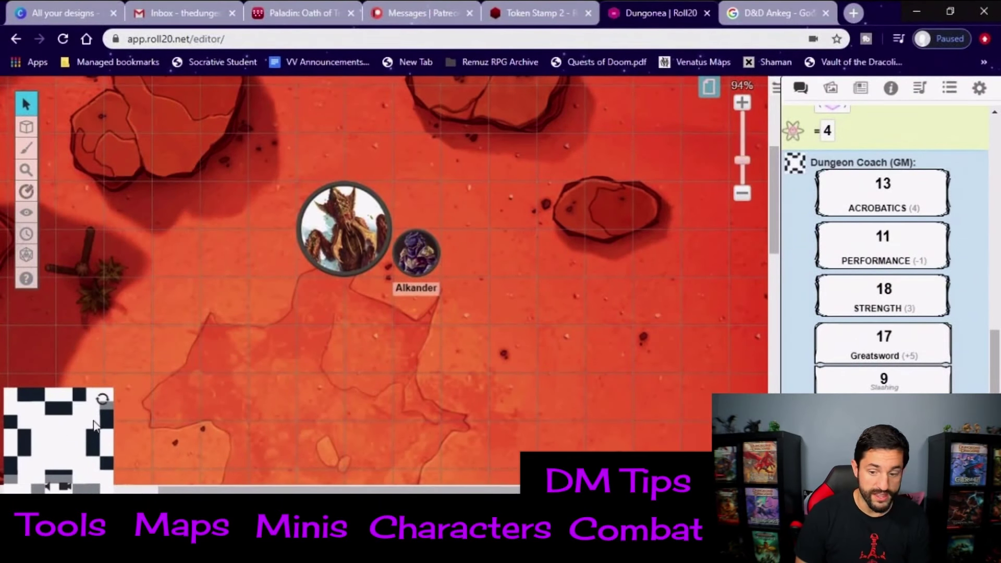
click(263, 394)
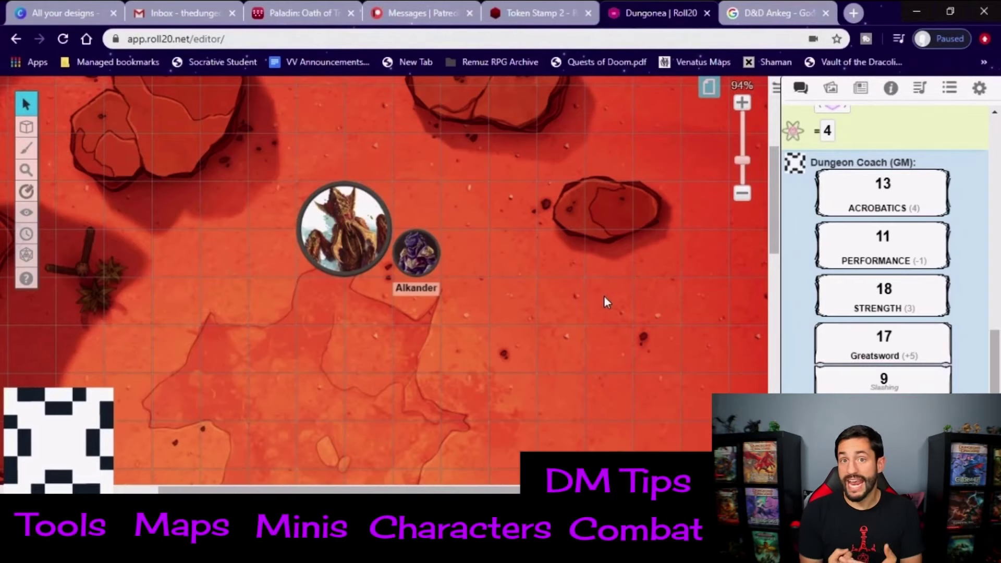
Check in the page list which page the Players ribbon is assigned to, then close the list
click(708, 88)
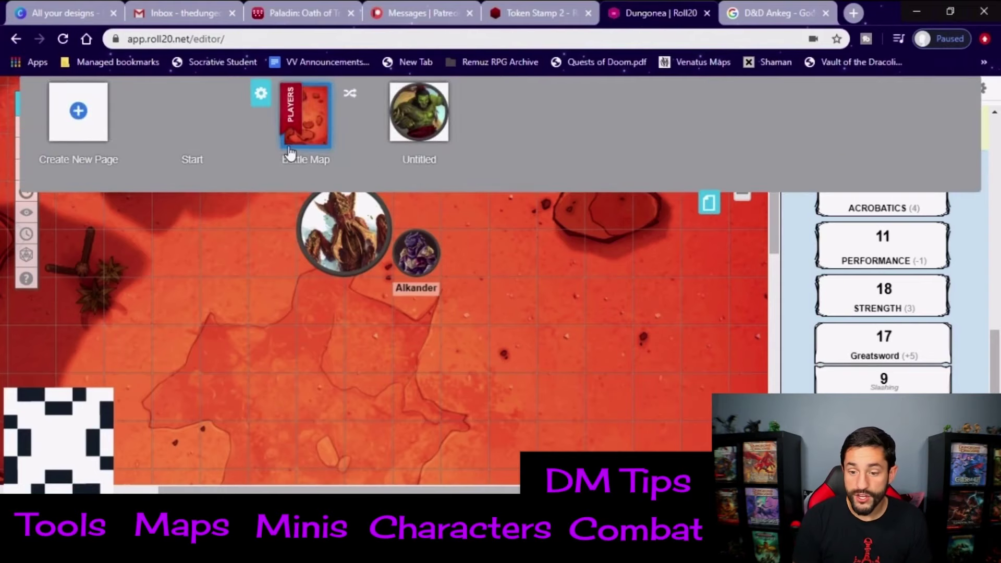
mouse_move(288, 118)
mouse_down()
mouse_move(241, 118)
mouse_move(300, 117)
mouse_up()
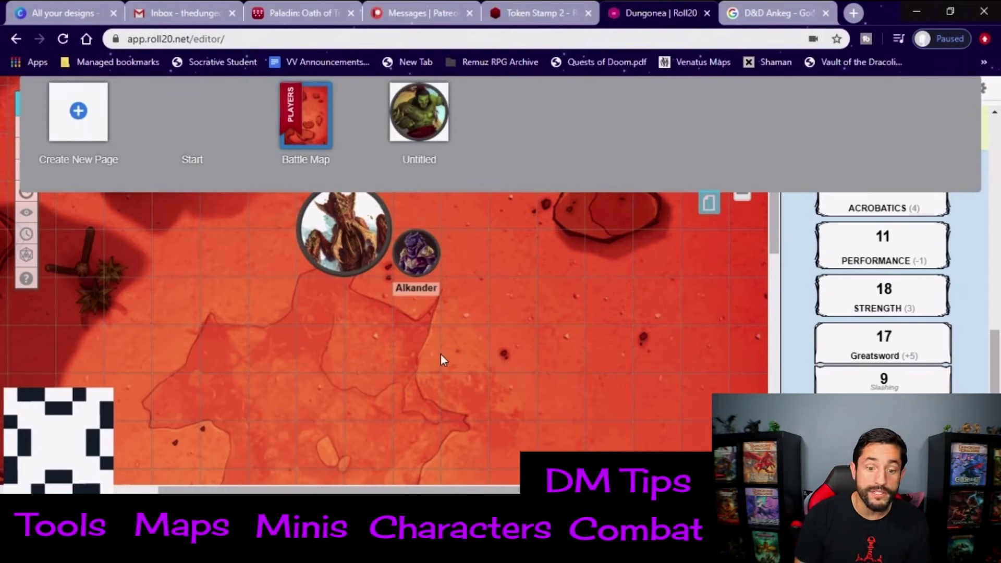
click(708, 202)
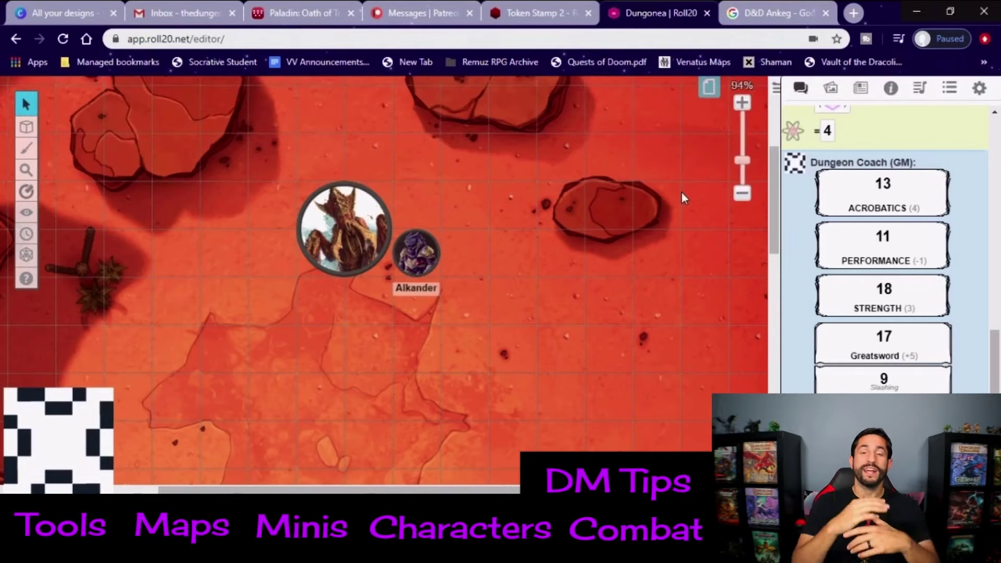